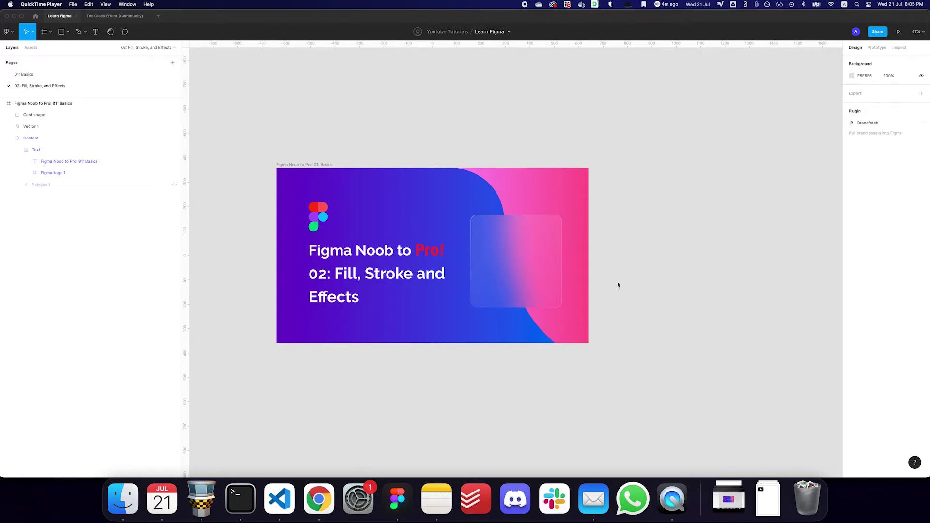
Select the glass card shape to examine its fill, stroke and effect settings, and deselect it
click(525, 256)
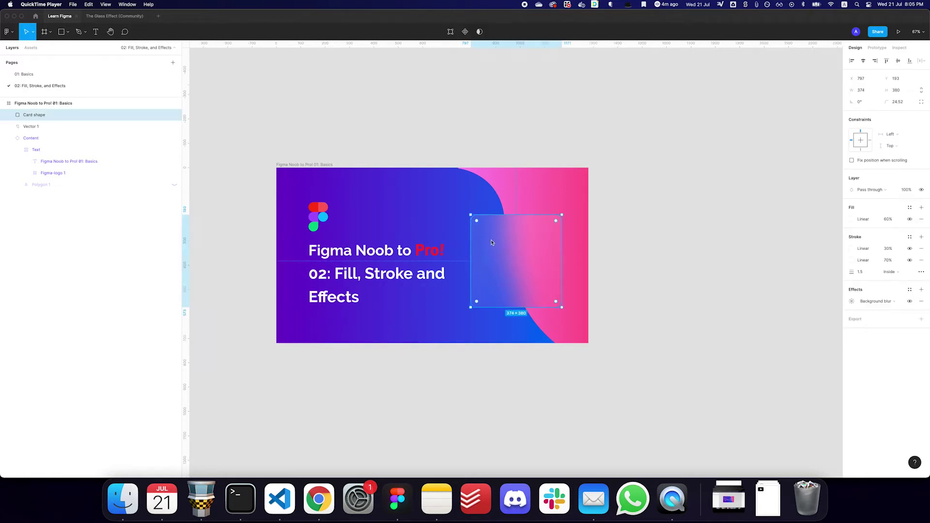
click(624, 266)
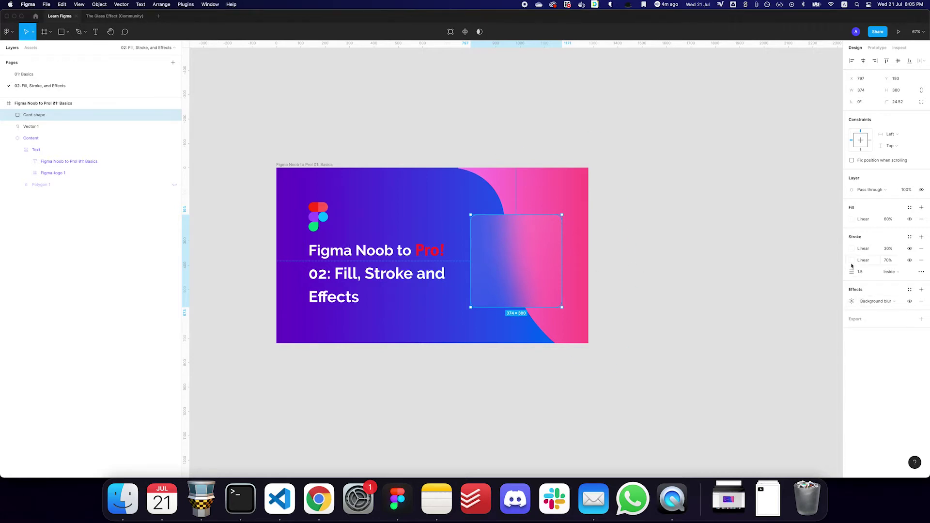
click(721, 222)
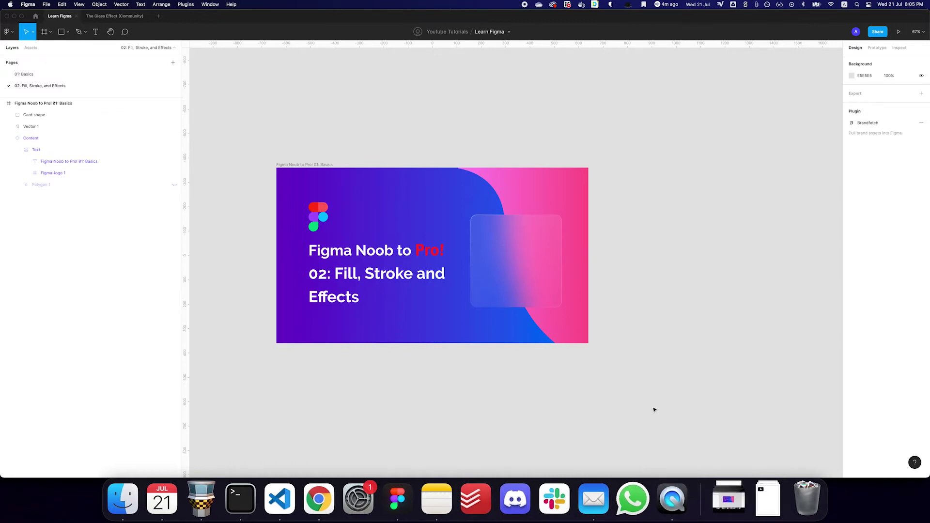
Add a 1440 × 1024 Desktop frame beside the banner frame and shift it slightly down and away from the banner
drag(657, 349, 585, 327)
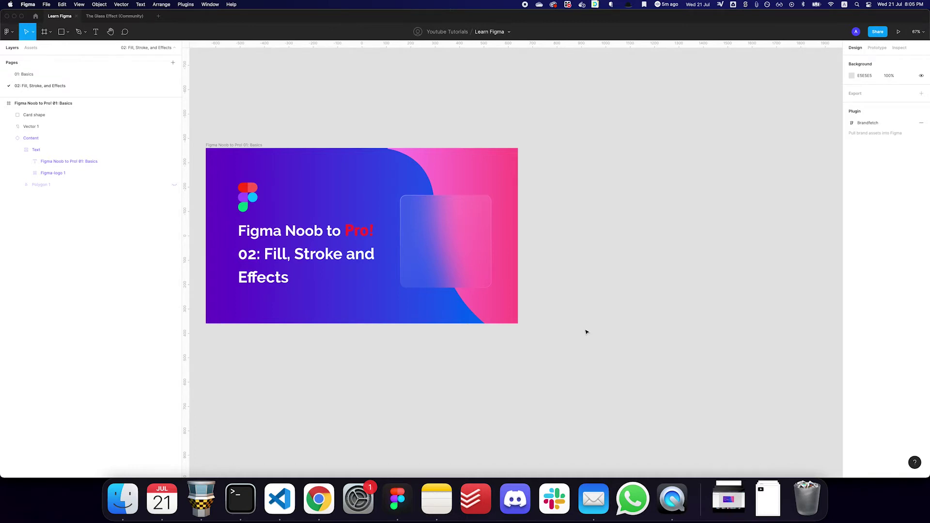
scroll(581, 322, right, 4)
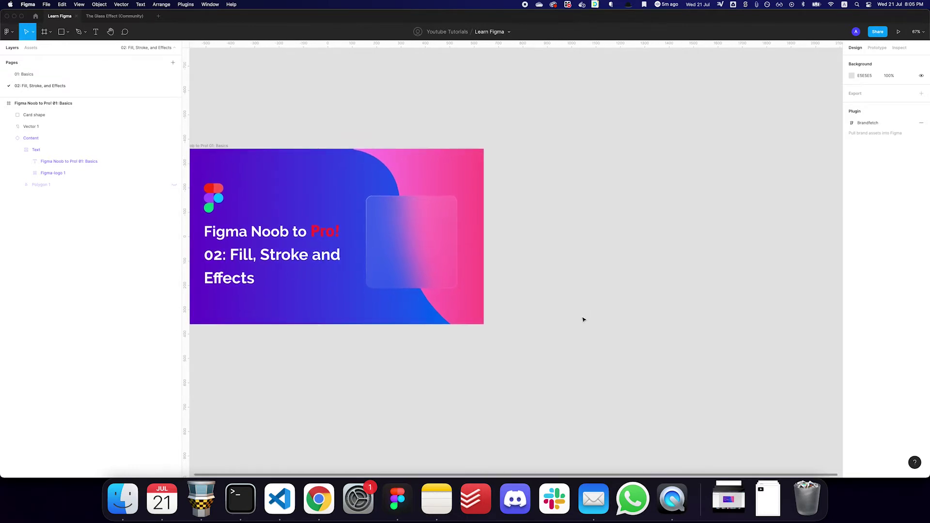
key(f)
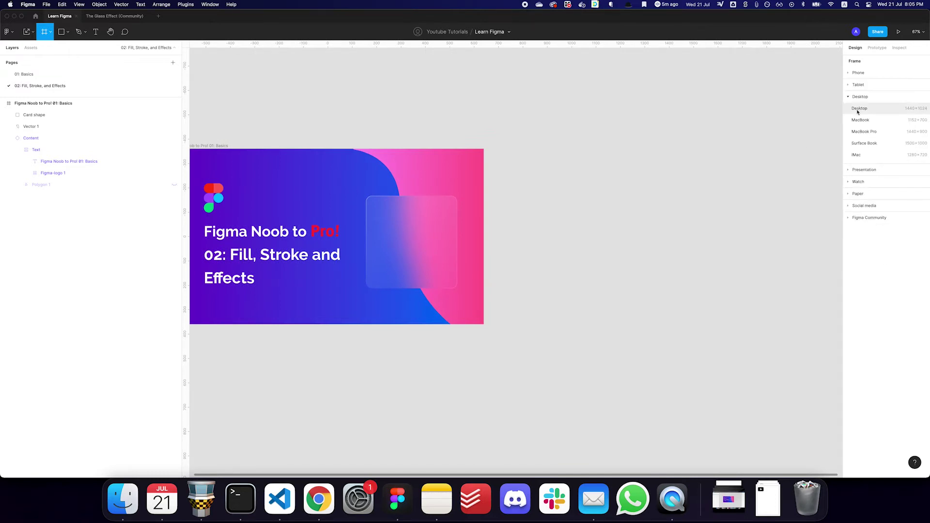
click(858, 109)
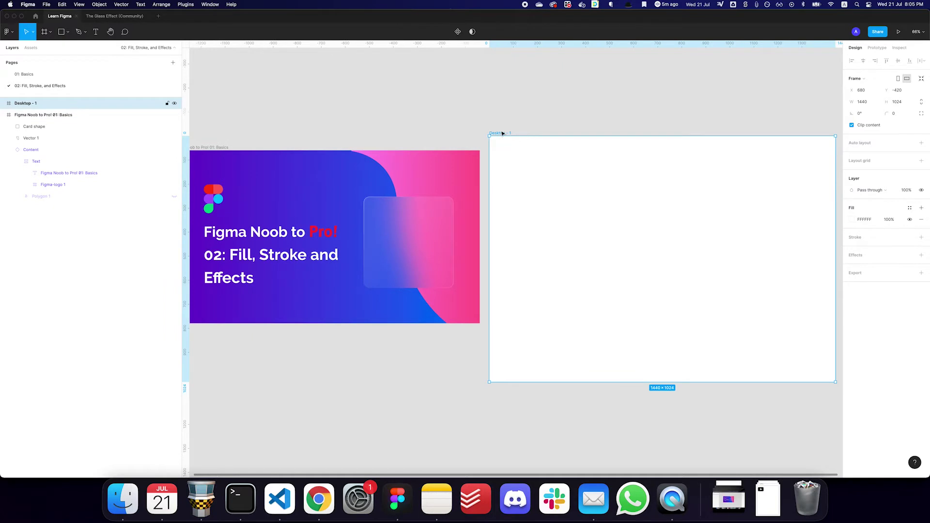
drag(500, 134, 512, 153)
drag(561, 186, 494, 170)
Draw a rectangle about 270 × 258 in the new frame and move it to about X 157, Y 238
click(444, 134)
drag(444, 133, 522, 212)
key(r)
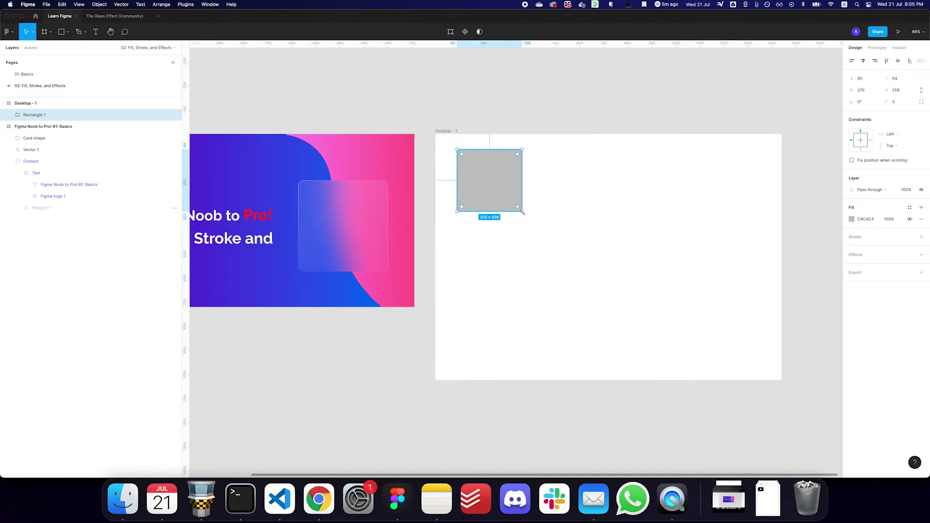
drag(507, 181, 523, 222)
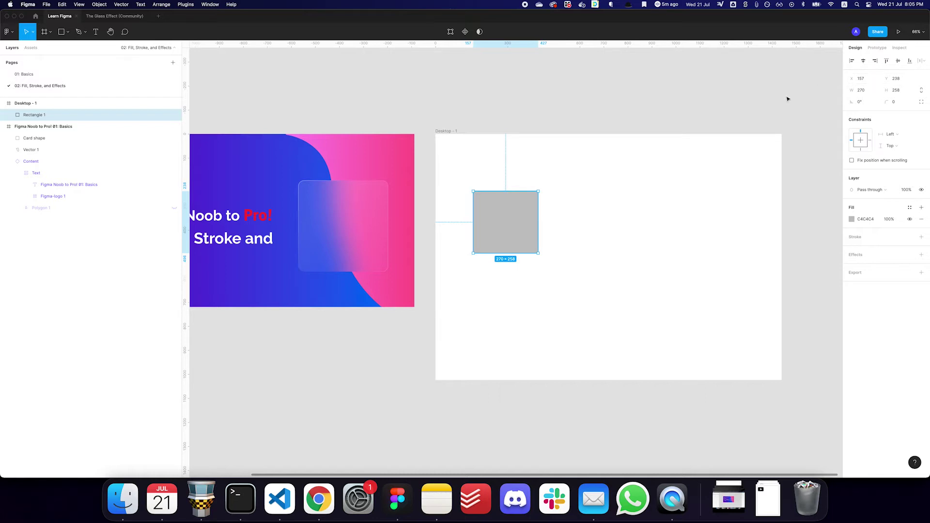
key(alt)
Set the rectangle's X and Y position to 0
click(866, 78)
text(0)
key(Tab)
text(0)
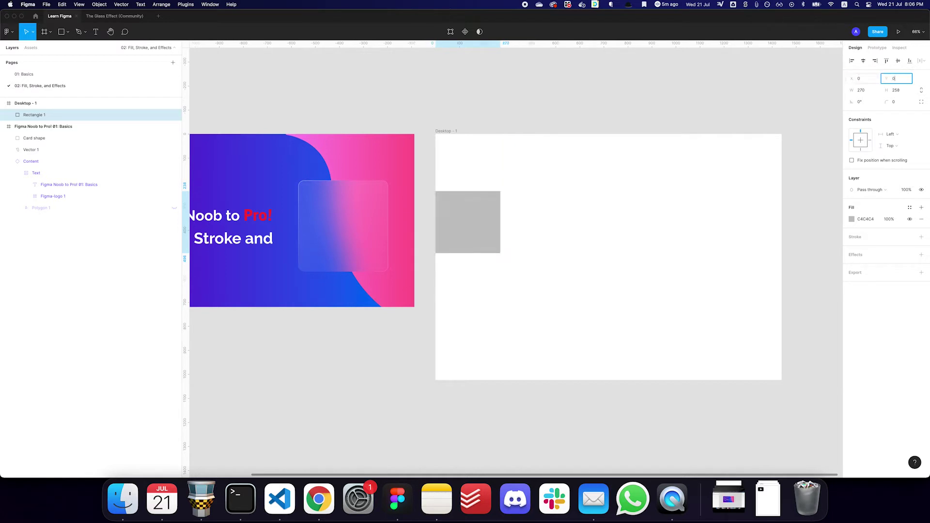
key(Return)
Set the rectangle's X and Y position to 40
click(865, 79)
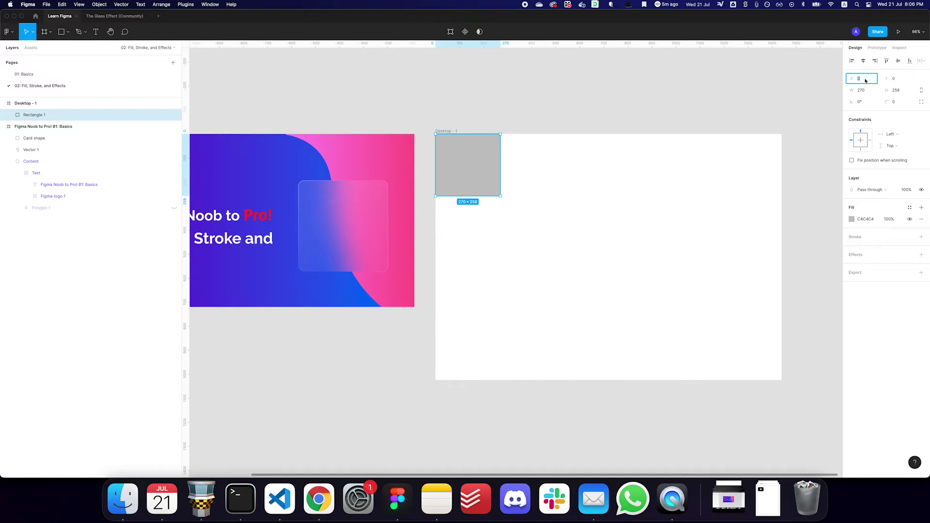
text(40)
key(Tab)
text(40)
key(Return)
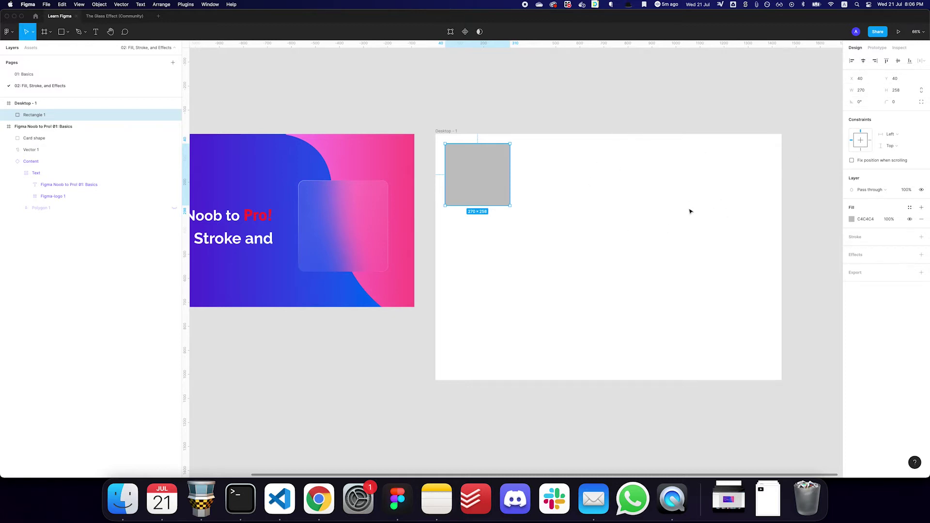
Try the left, horizontal centre, right, top, vertical centre and bottom alignments on the rectangle in turn
click(852, 61)
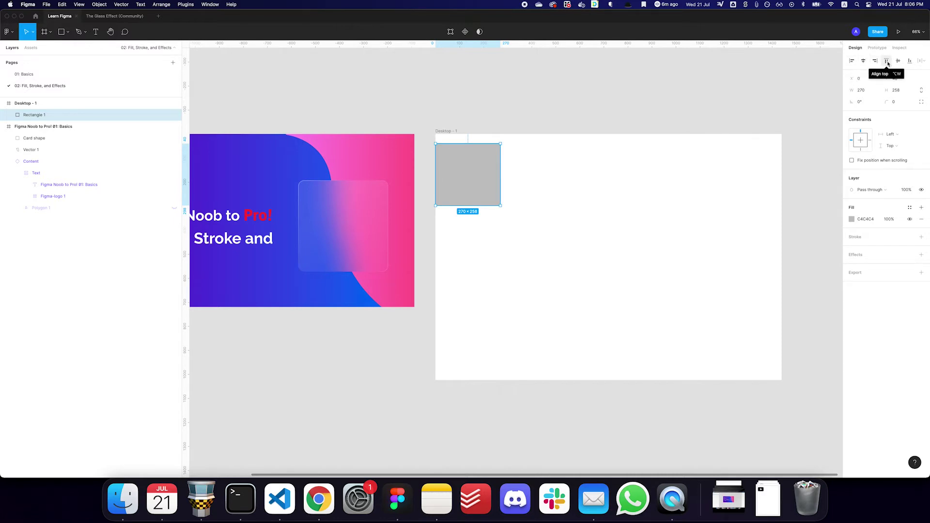
click(863, 61)
click(875, 61)
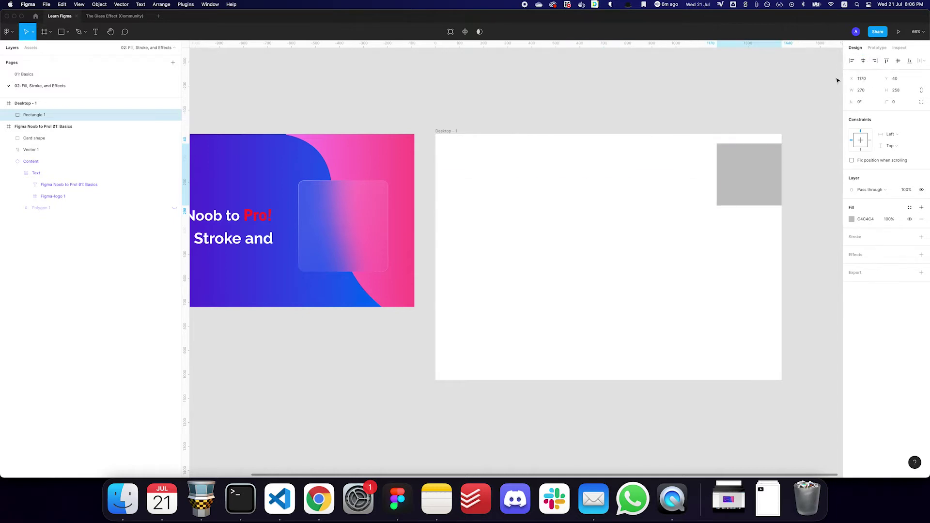
click(887, 61)
click(898, 62)
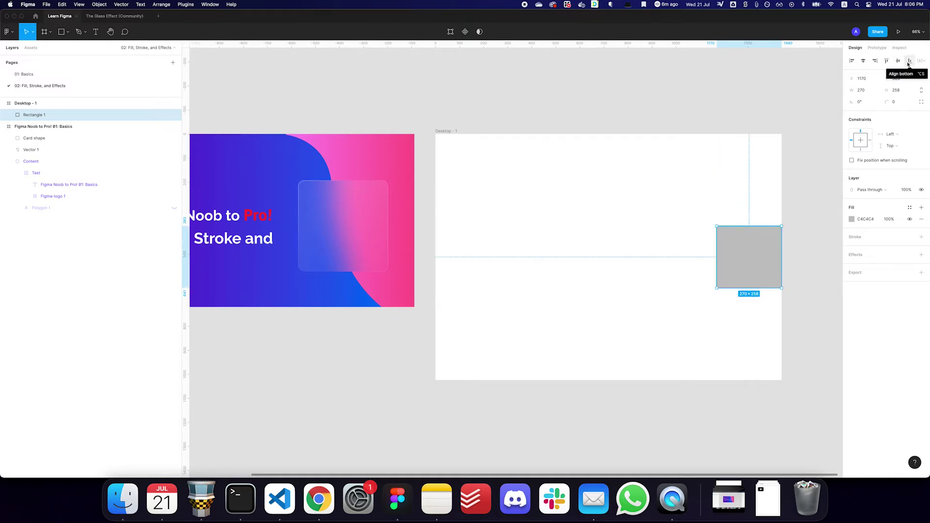
click(910, 61)
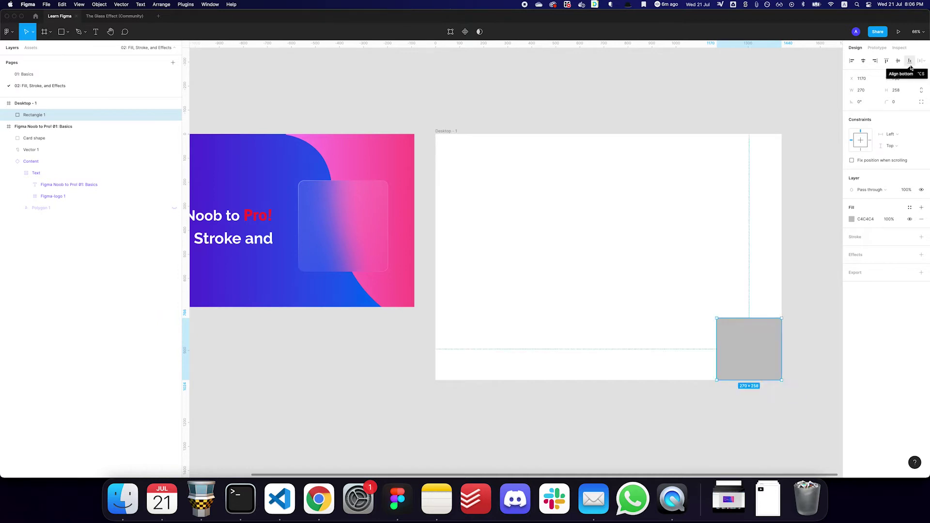
Centre the rectangle horizontally and vertically in the Desktop frame
click(863, 62)
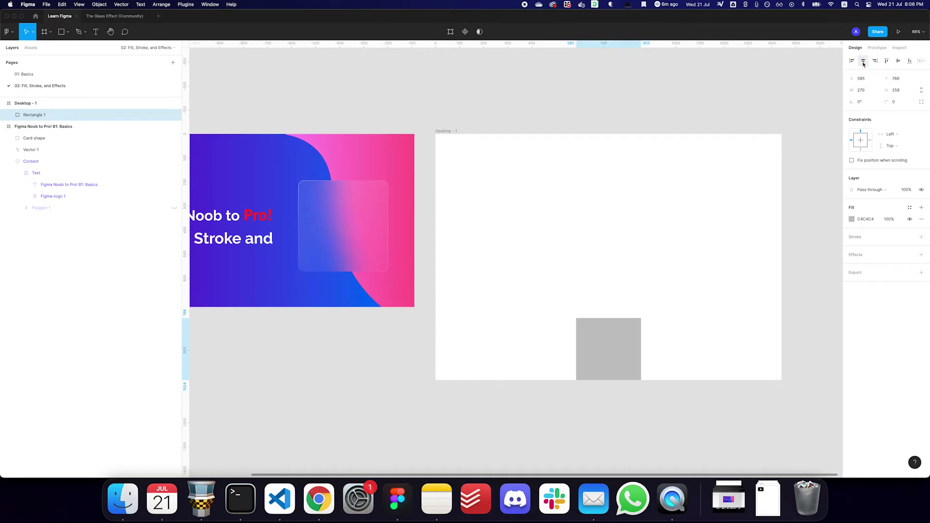
click(898, 61)
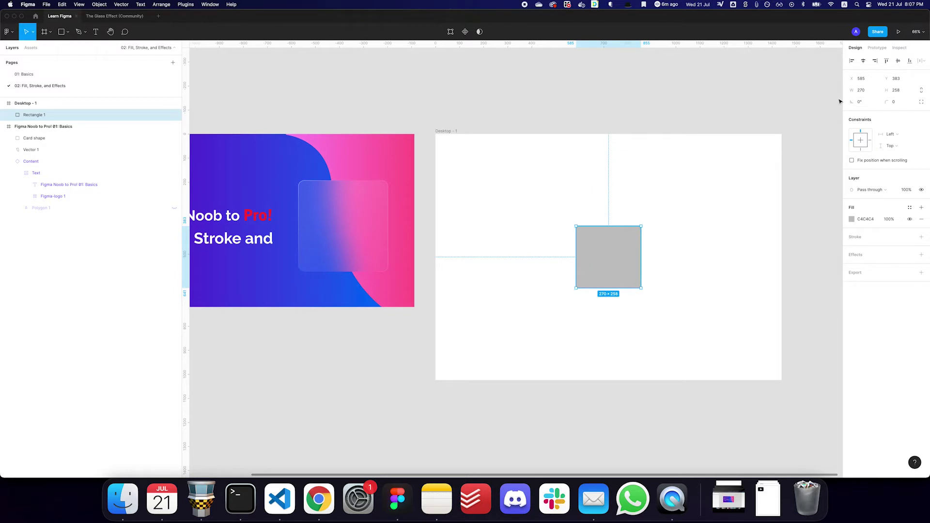
drag(616, 249, 528, 308)
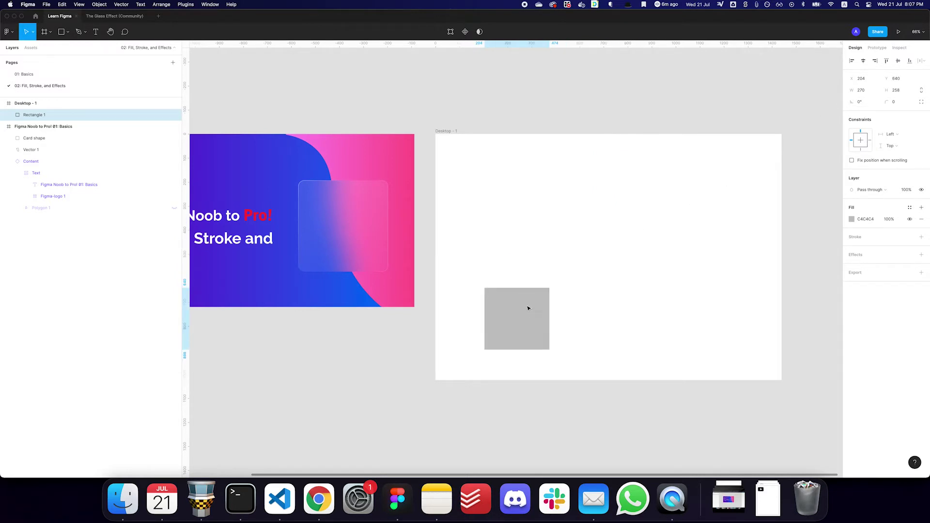
key(alt)
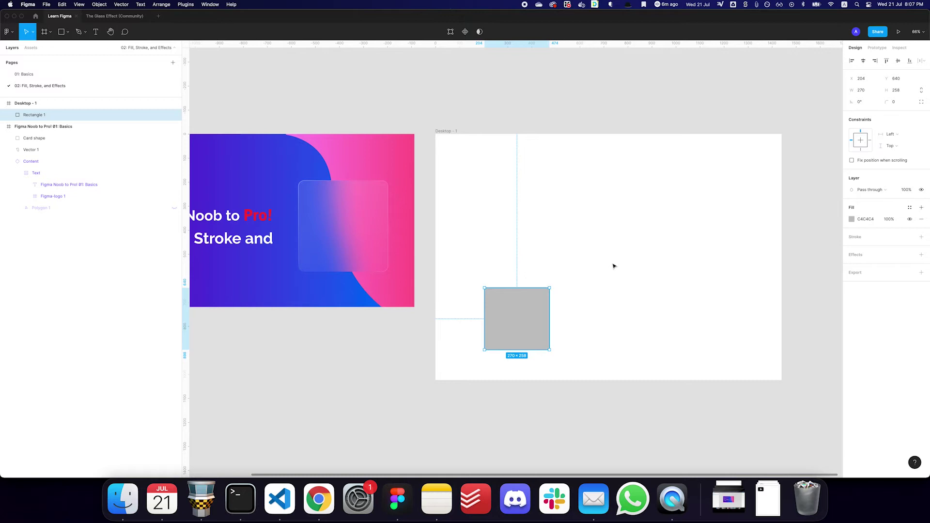
key(alt)
key(super+z)
key(super+z)
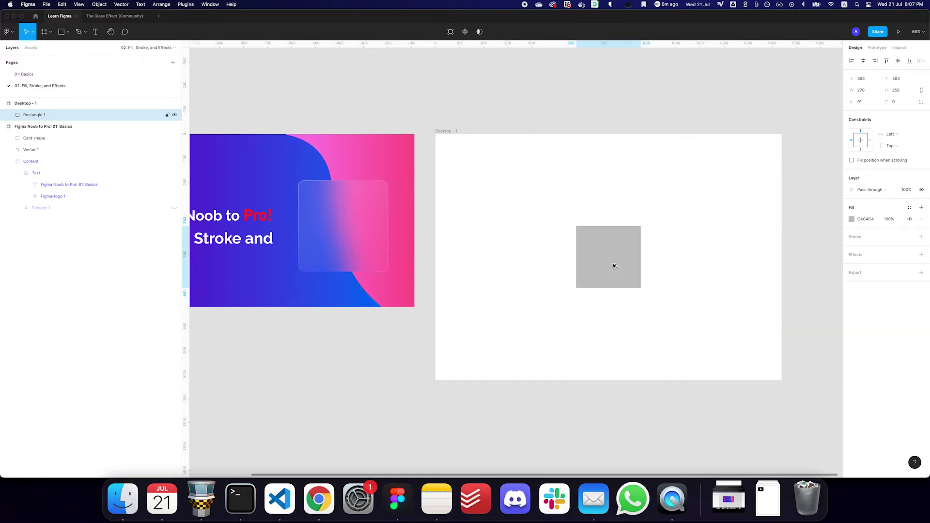
Open the rectangle's fill colour settings and view the team library swatches before returning to the document colors
scroll(688, 235, right, 3)
click(749, 228)
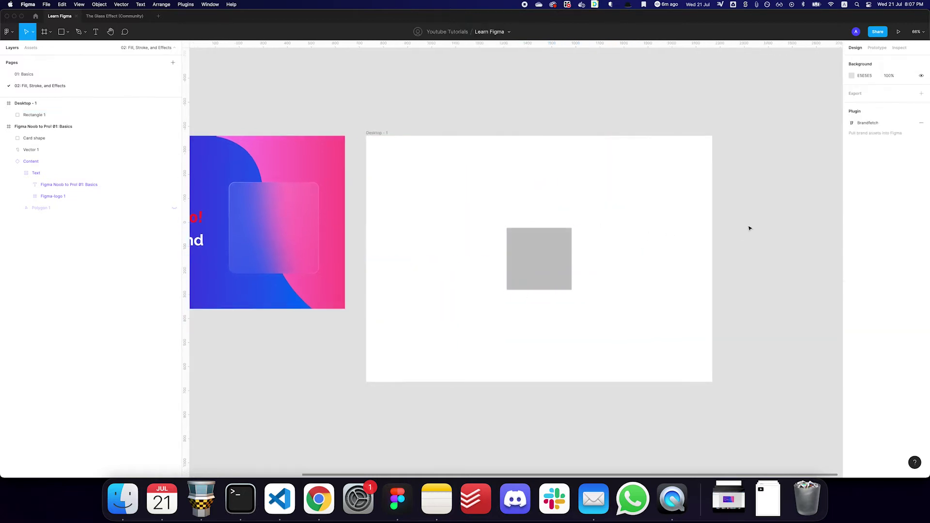
click(528, 270)
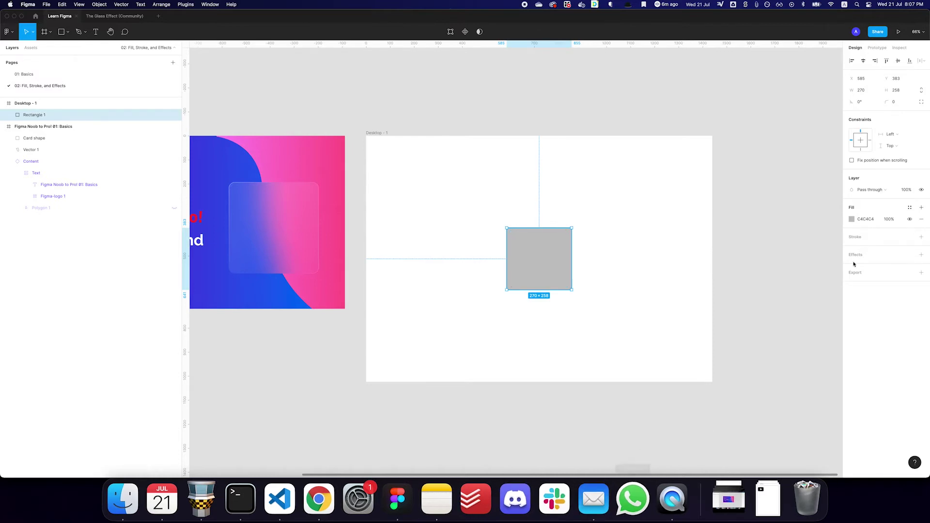
click(852, 221)
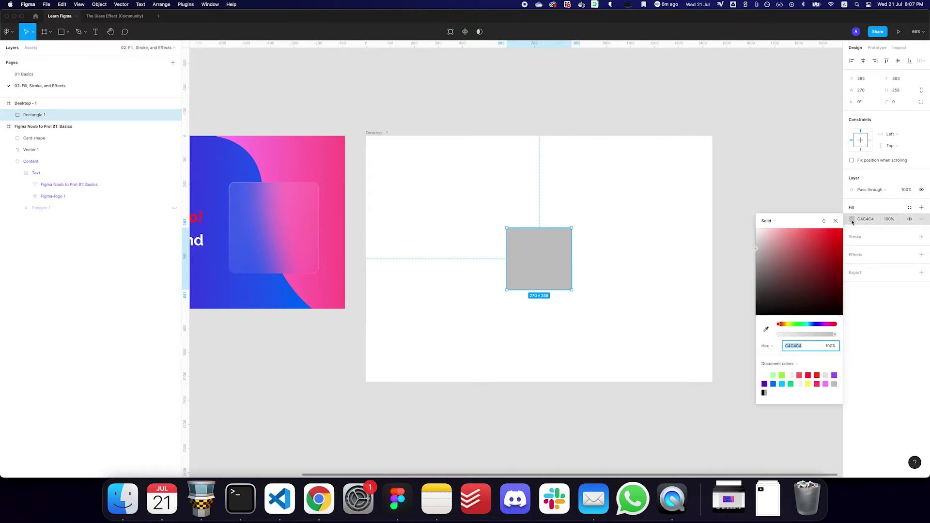
click(787, 365)
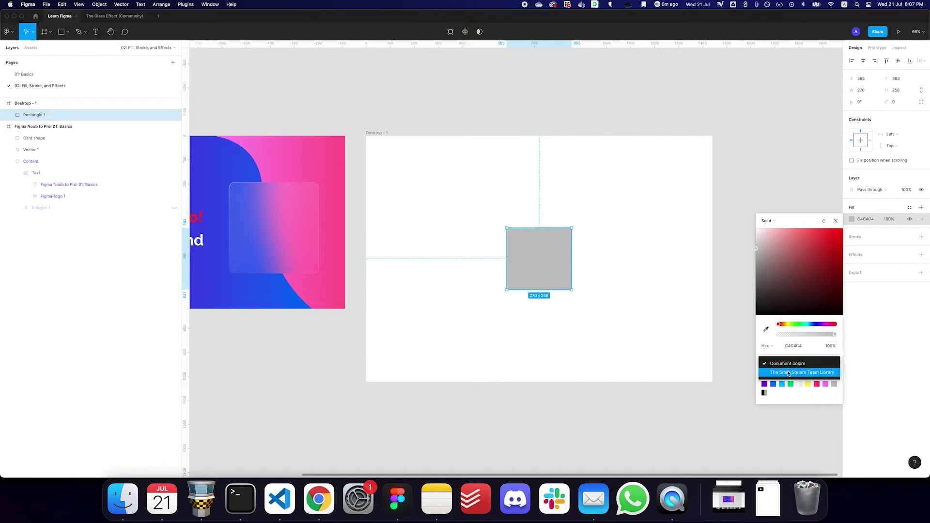
click(787, 369)
click(786, 365)
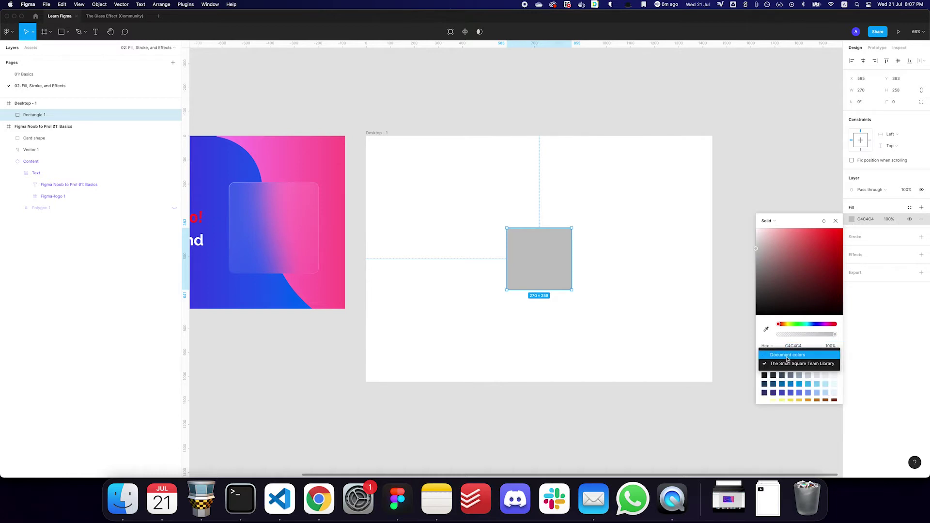
click(787, 358)
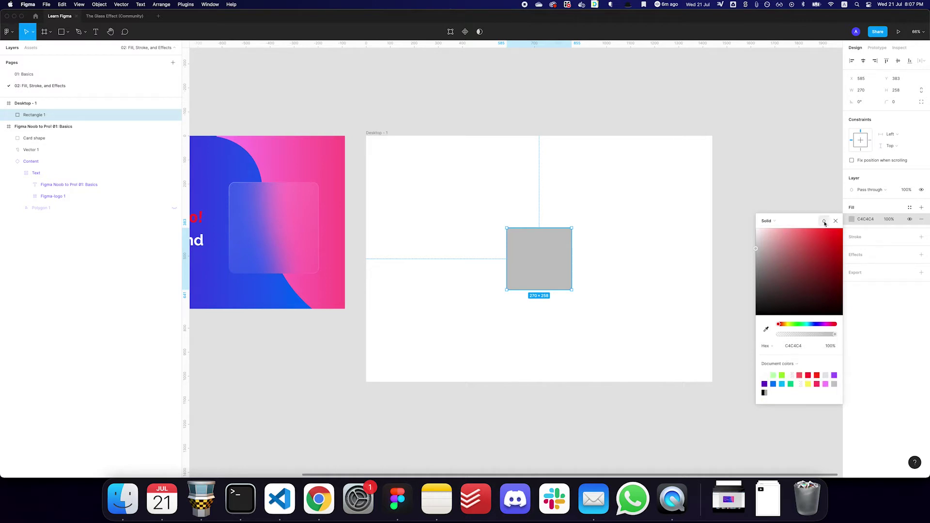
Change the rectangle's solid fill to a dusty pink, C88DA5
drag(826, 248, 806, 247)
click(782, 247)
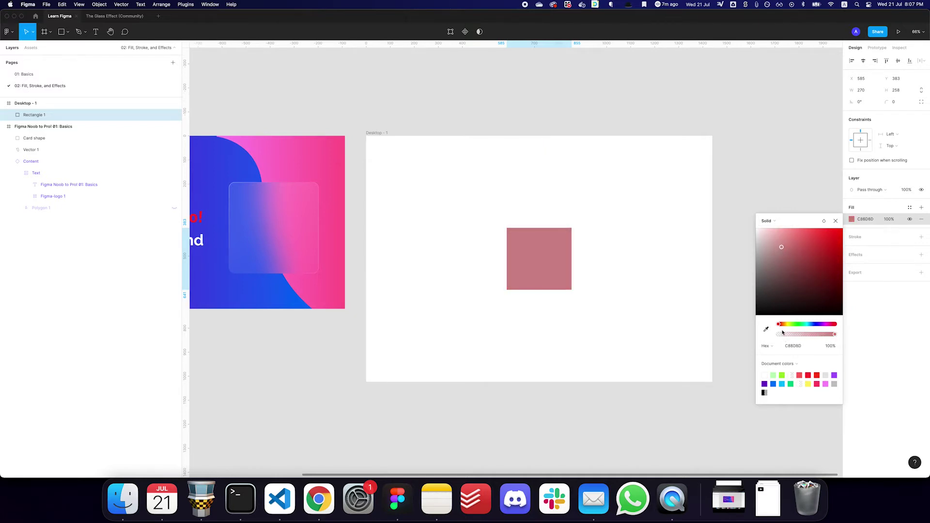
drag(780, 326, 868, 334)
drag(803, 326, 831, 325)
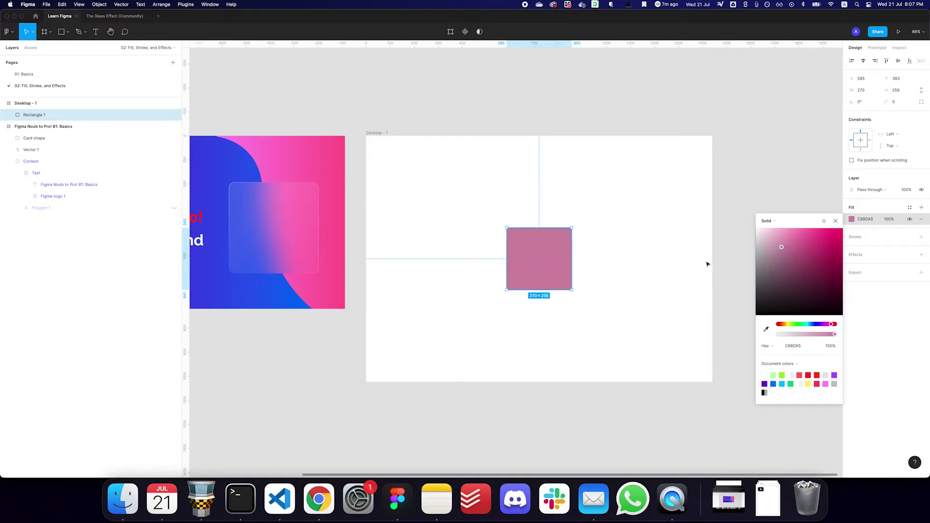
Change the rectangle's fill to a linear gradient and make its end stop a fully opaque green
click(774, 223)
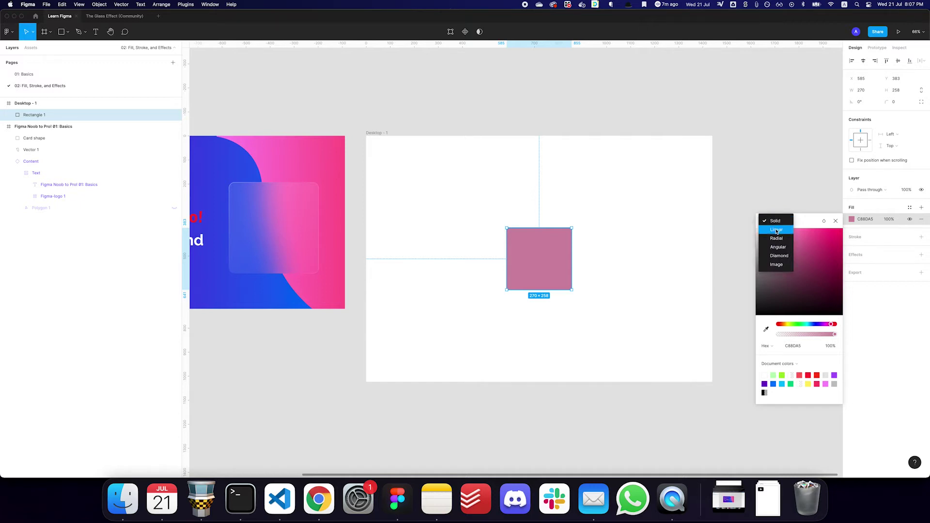
click(776, 230)
click(834, 236)
click(780, 363)
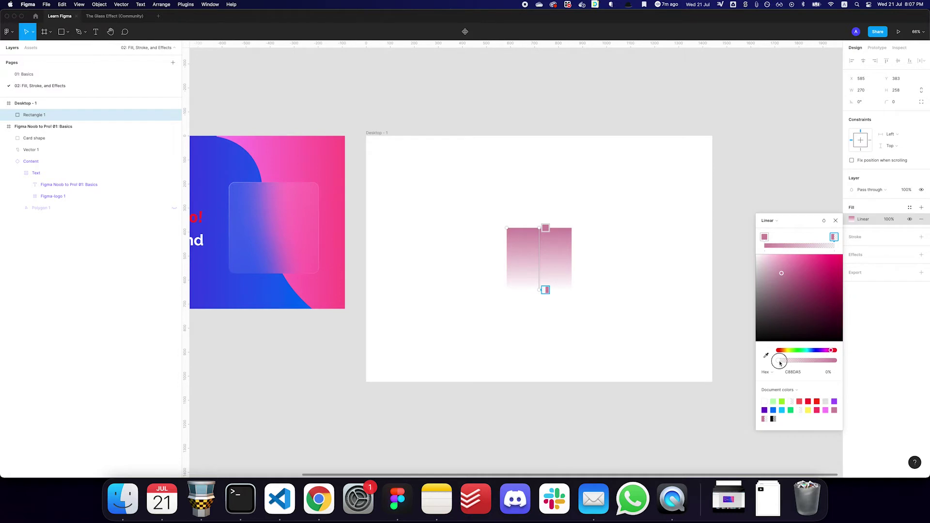
drag(780, 362, 834, 361)
click(801, 350)
drag(794, 333, 812, 281)
Set the gradient's start stop to the light green AEC88D and switch the gradient type to radial
click(764, 237)
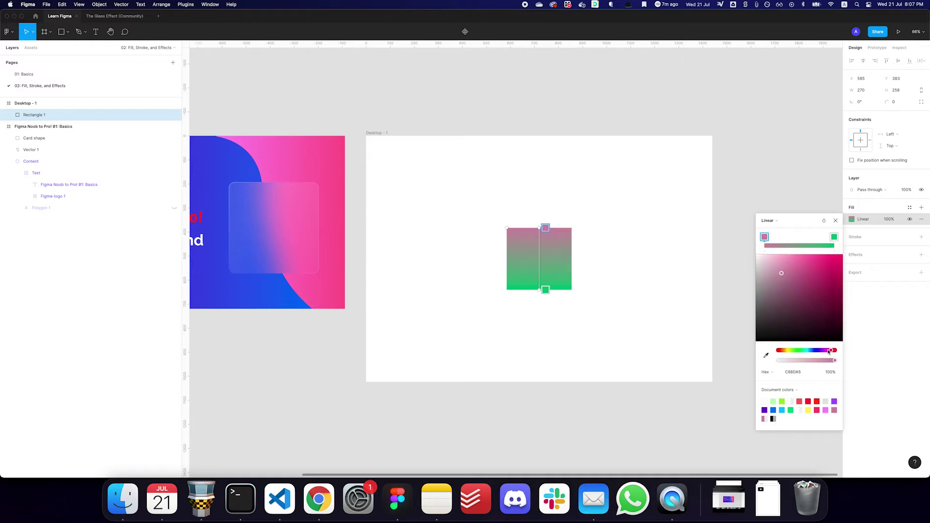
click(794, 351)
drag(793, 355, 792, 356)
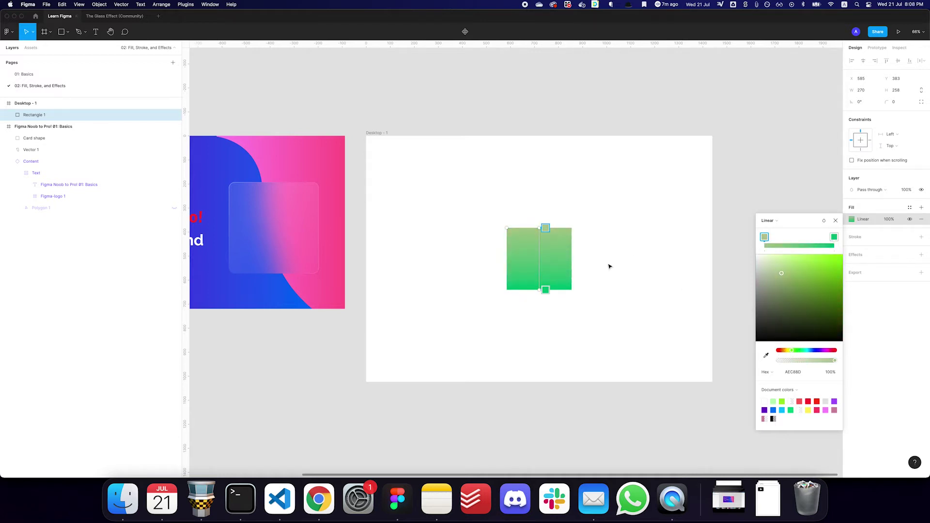
click(774, 224)
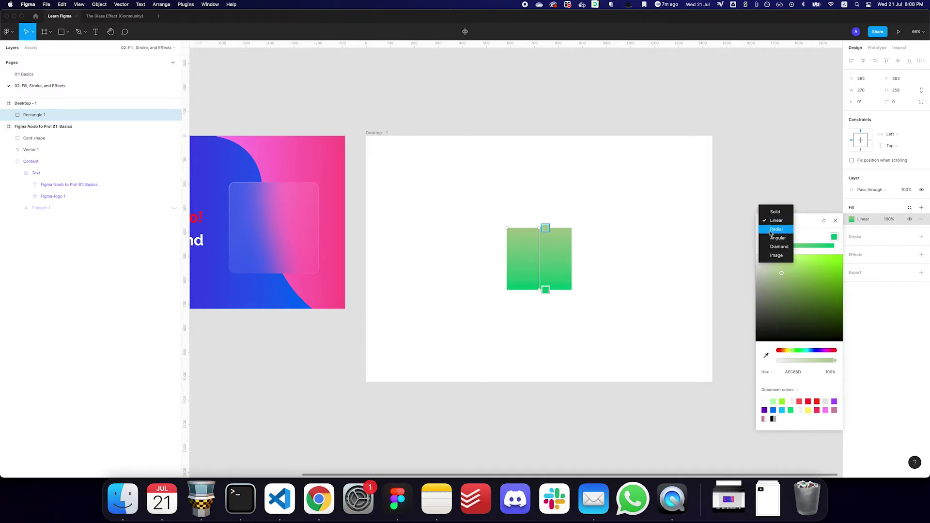
click(772, 230)
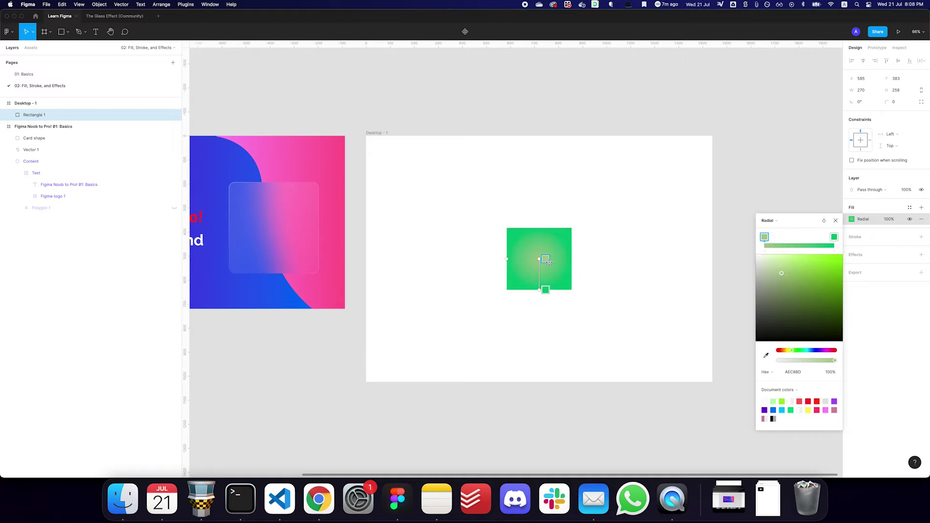
Change the rectangle's fill gradient type to angular and deselect the rectangle
click(774, 220)
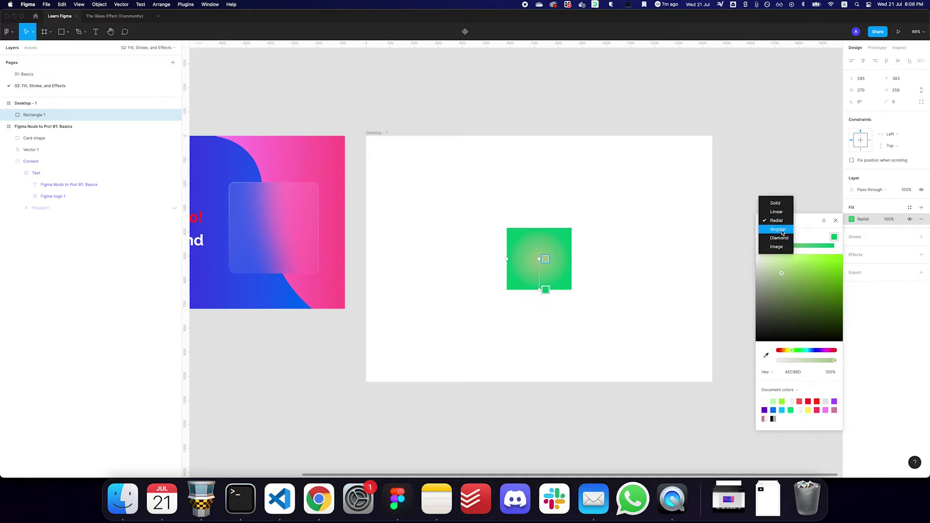
click(781, 231)
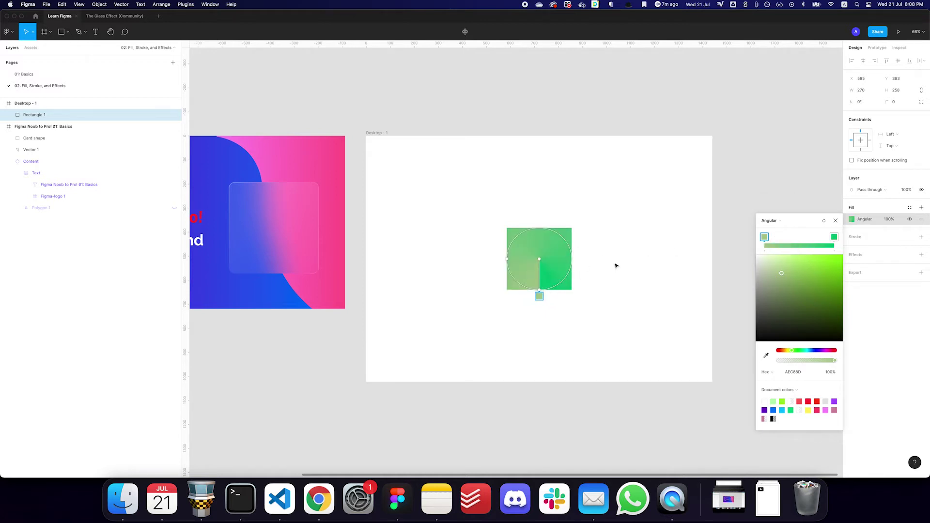
key(Escape)
click(676, 323)
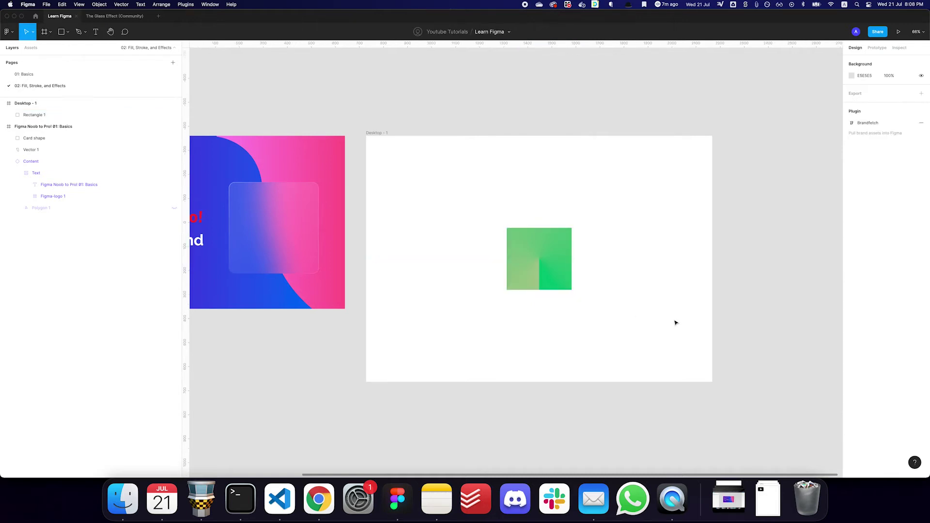
Switch the rectangle's fill gradient type to diamond and close the fill colour settings
click(557, 281)
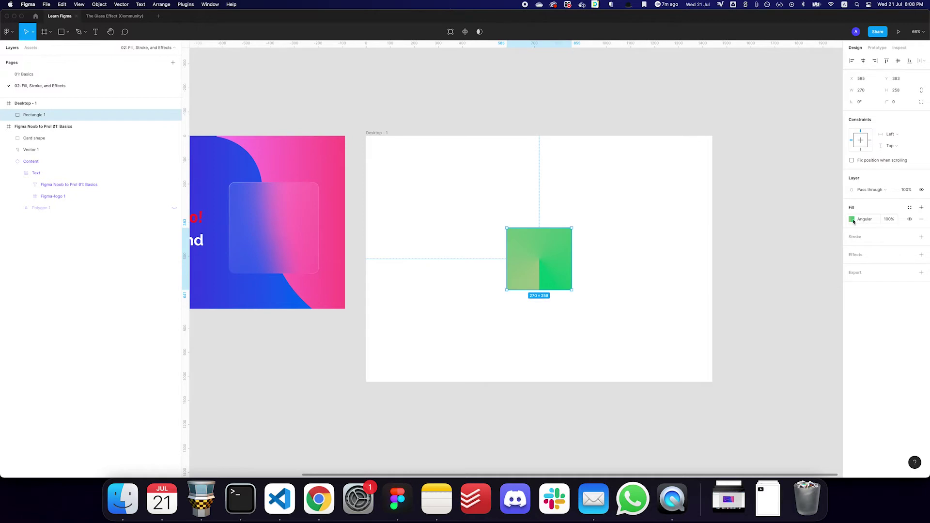
click(852, 220)
click(771, 221)
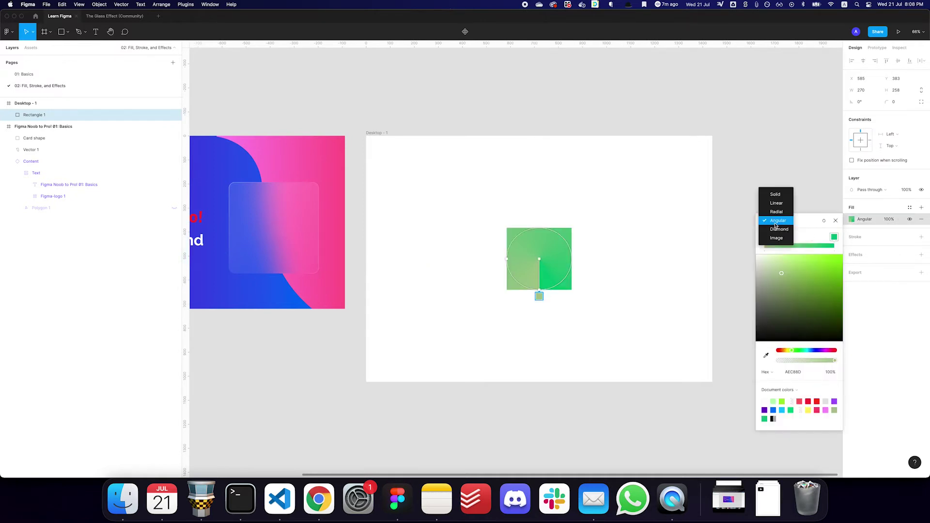
click(777, 232)
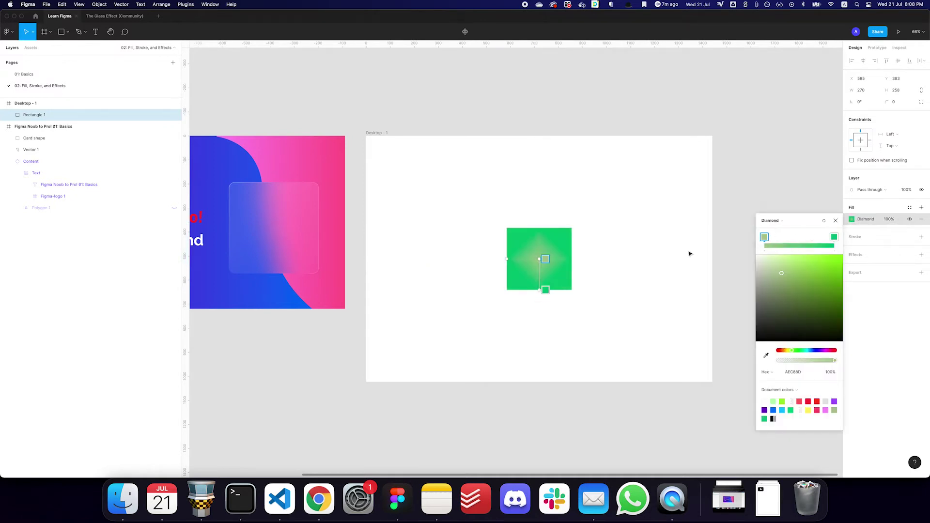
click(773, 223)
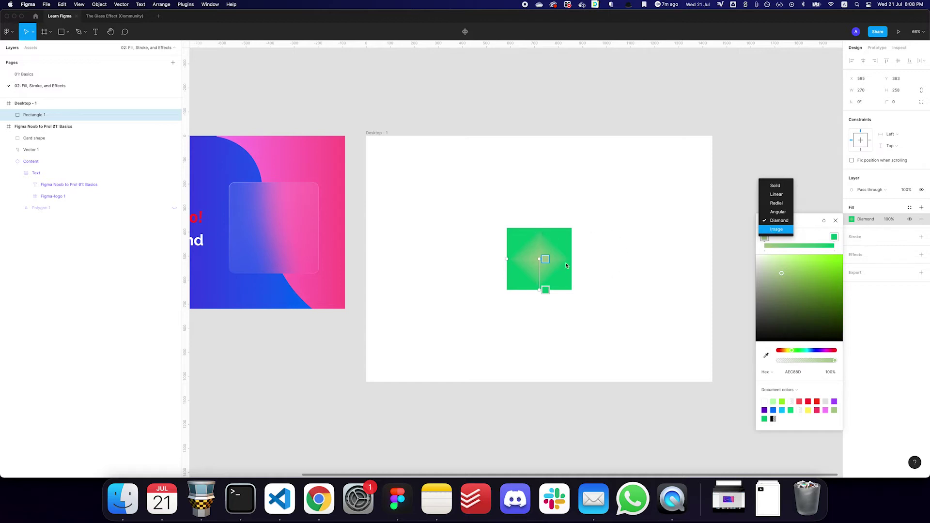
key(Escape)
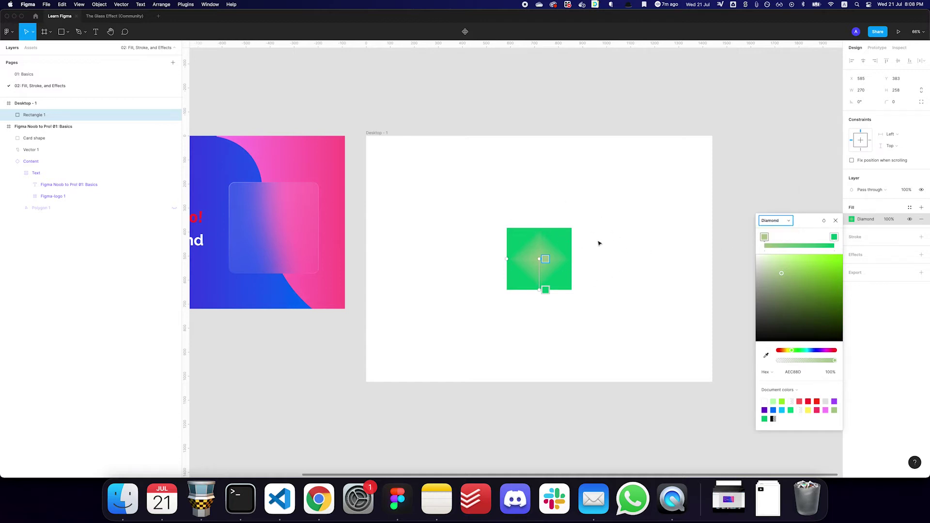
key(Escape)
key(Escape)
Compare the fill settings of the Desktop - 1 frame with those of the rectangle
click(382, 133)
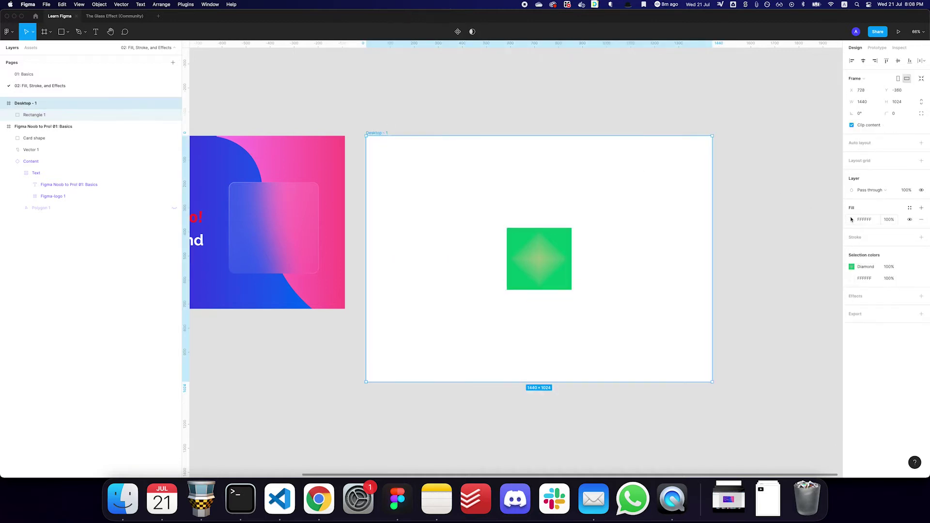
click(539, 251)
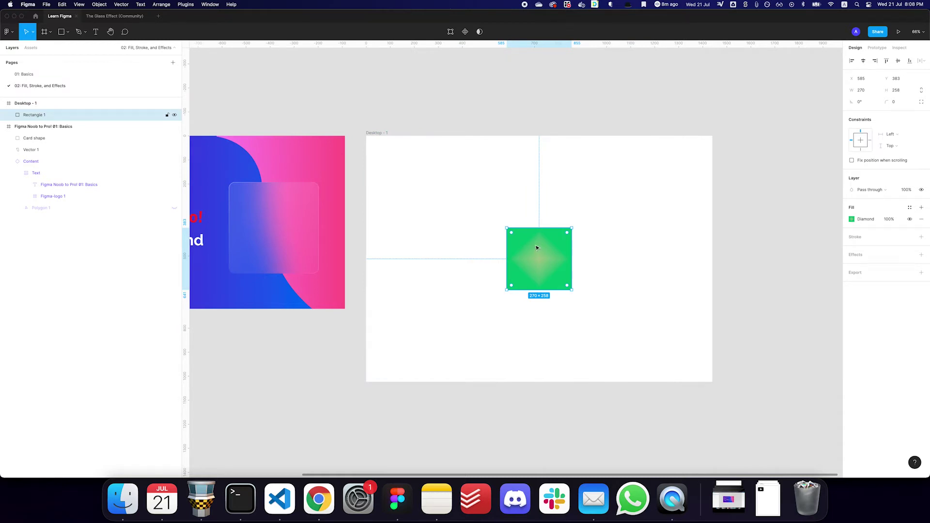
click(375, 134)
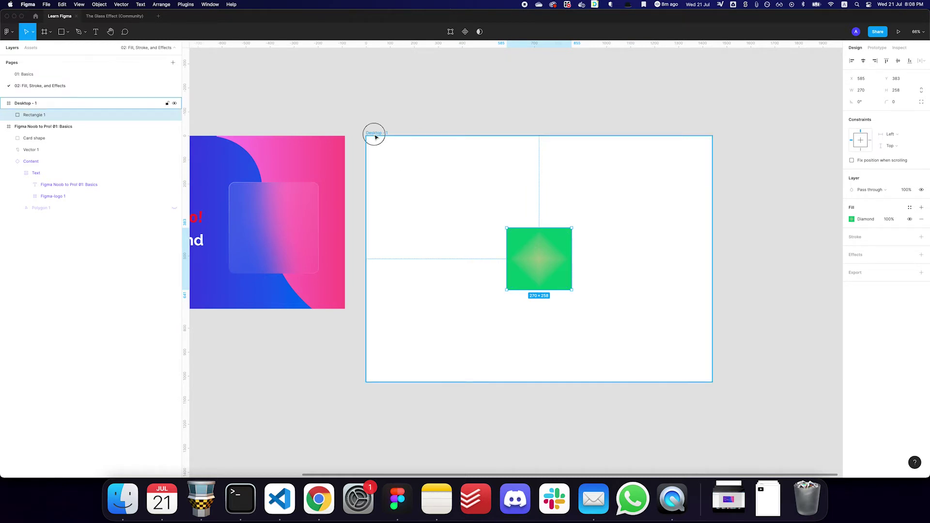
click(765, 239)
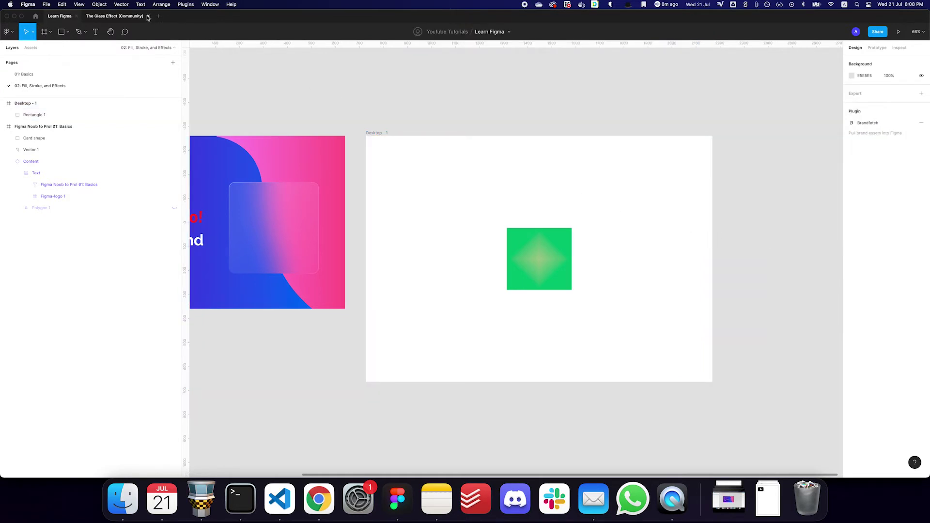
Close The Glass Effect (Community) file and check the fill styles offered for the rectangle
click(148, 17)
click(556, 258)
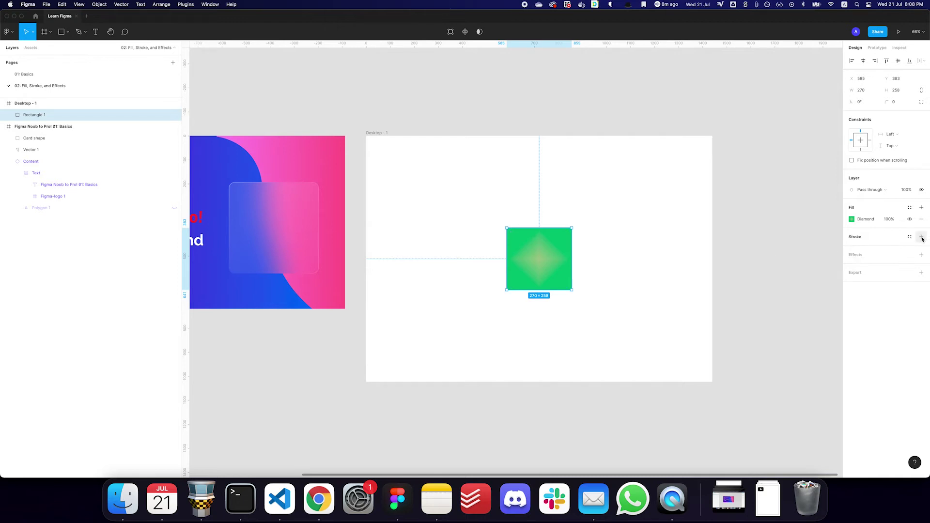
click(909, 208)
click(910, 208)
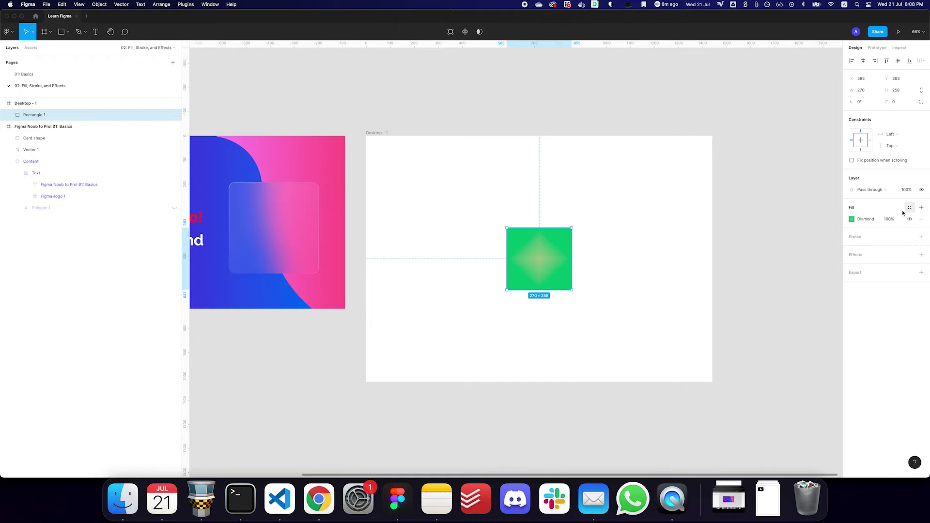
Review the blend modes available for the rectangle's diamond gradient fill
click(852, 219)
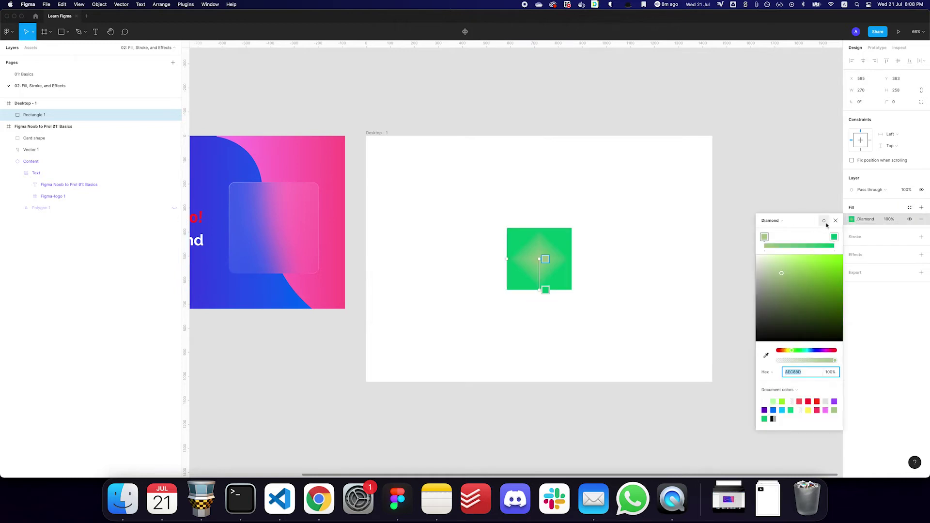
click(827, 223)
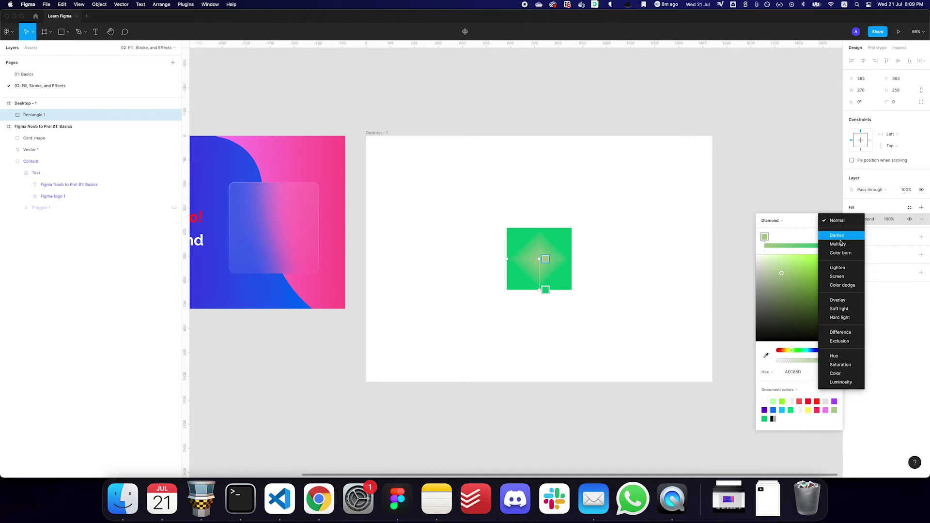
click(838, 236)
click(823, 224)
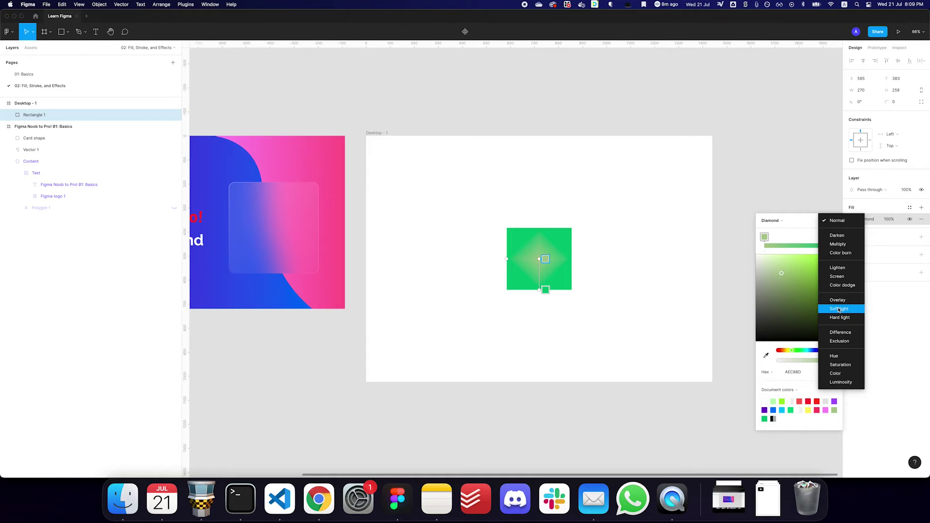
click(839, 310)
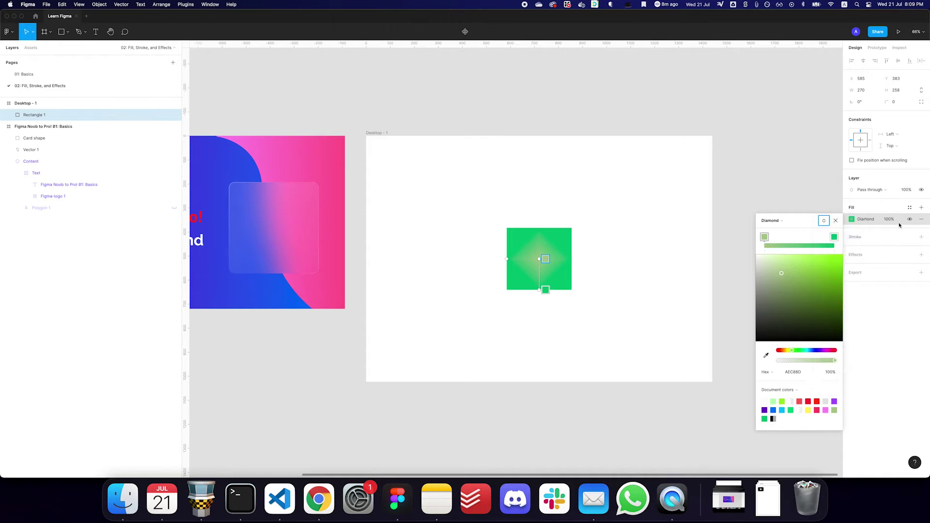
key(Escape)
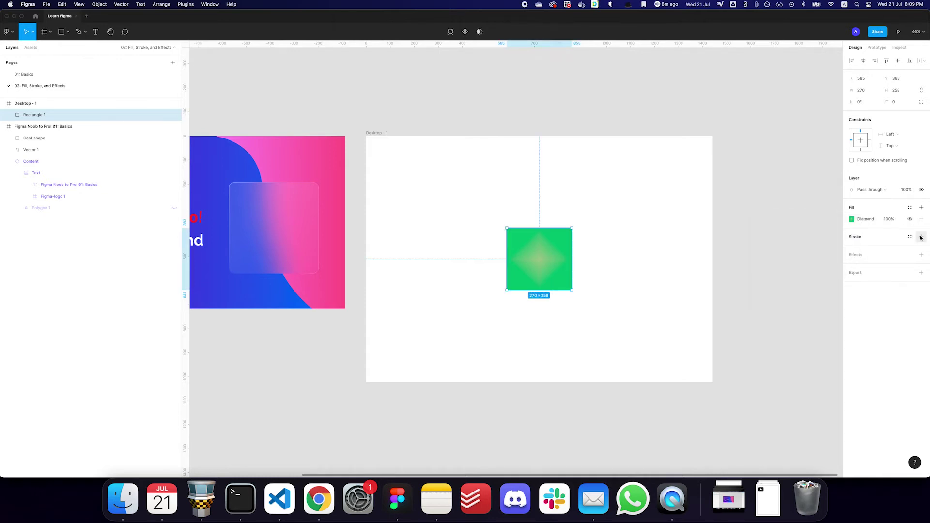
Add a black stroke with a weight of 4 to the rectangle, aligned inside
click(921, 237)
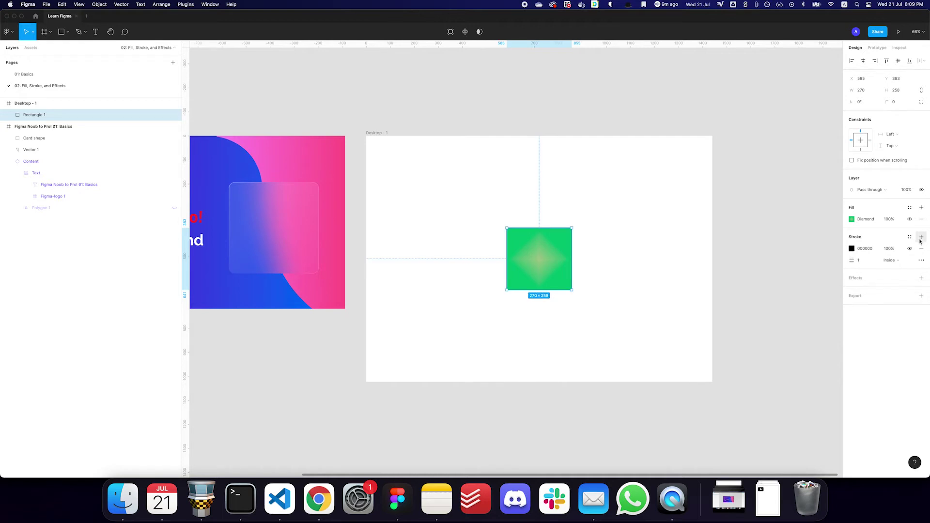
click(865, 261)
text(4)
key(Tab)
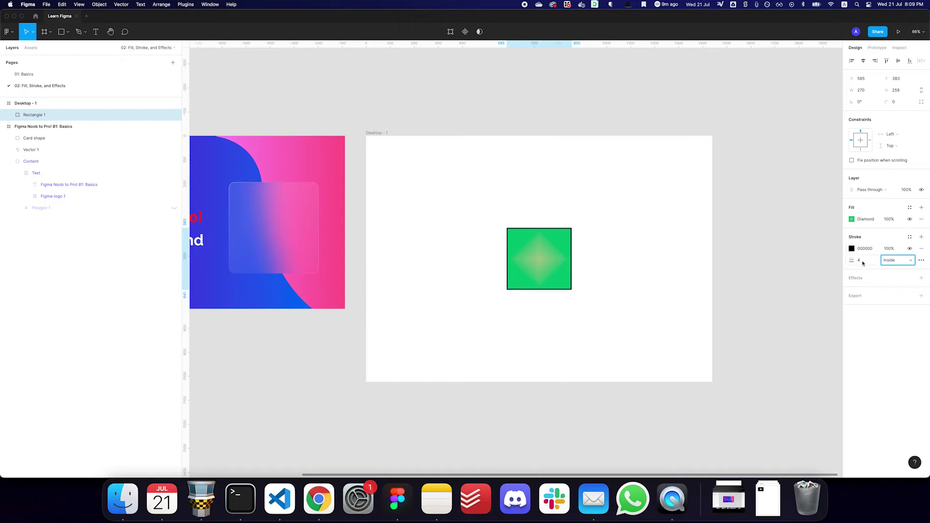
click(895, 261)
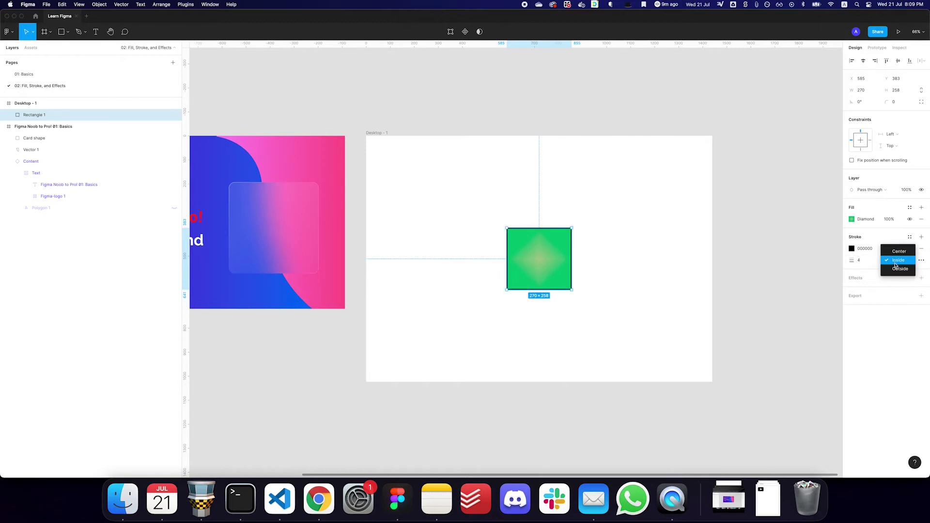
click(895, 264)
Change the rectangle's stroke colour to red FA0B0B and convert it to a linear gradient
click(851, 249)
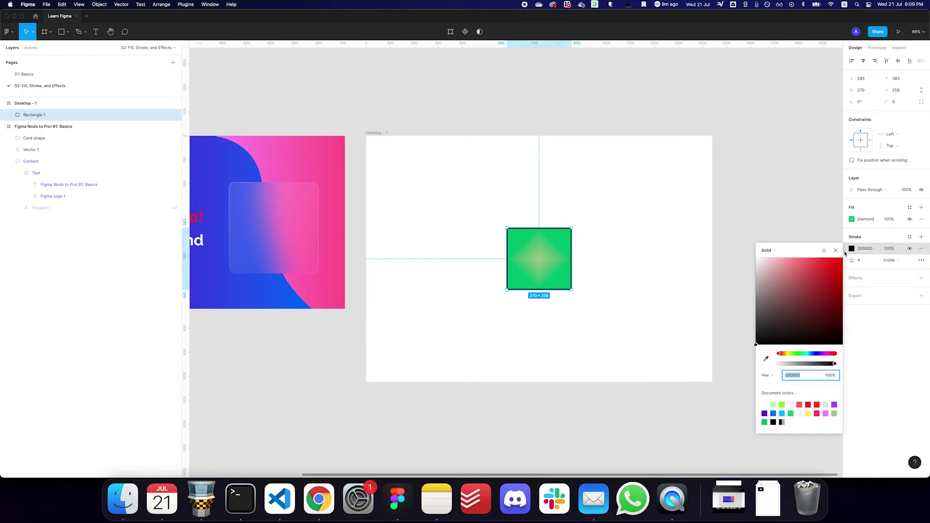
drag(816, 281, 839, 260)
click(781, 252)
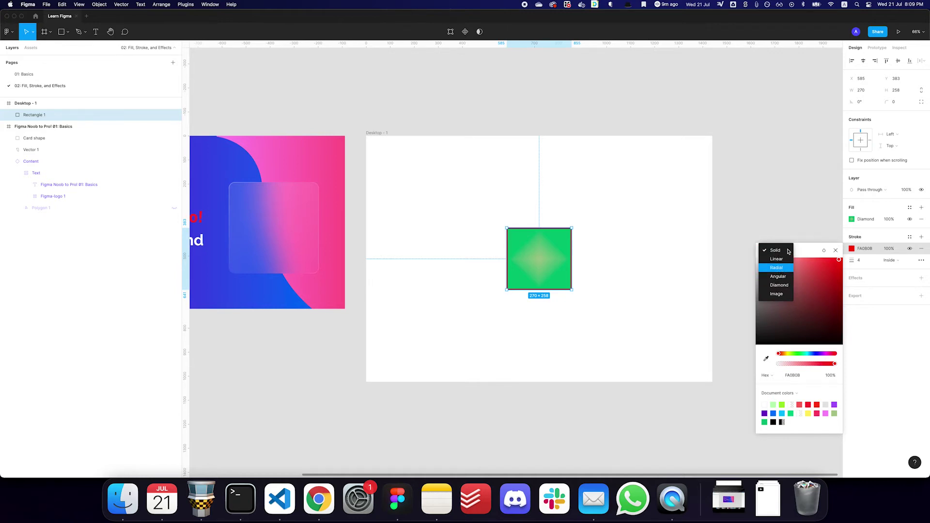
click(777, 260)
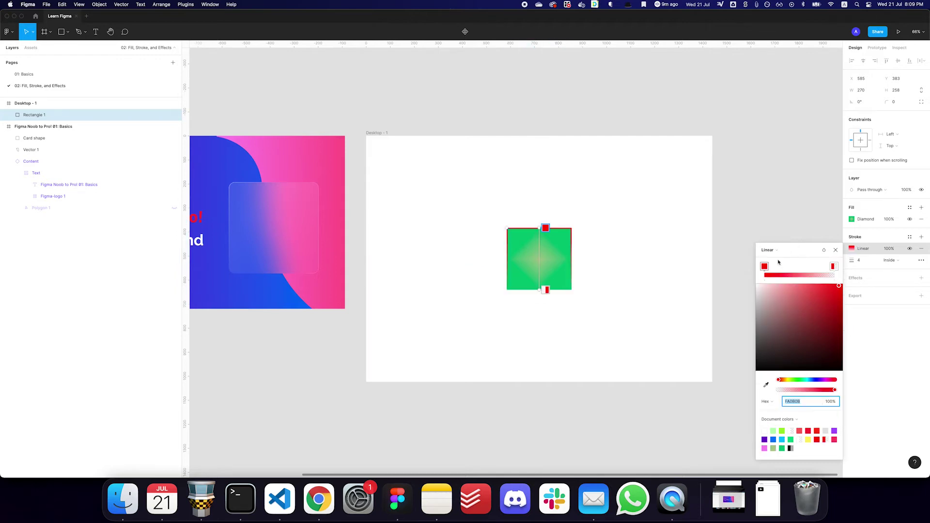
Make the stroke gradient's end stop a fully opaque blue, 490BFA
click(833, 267)
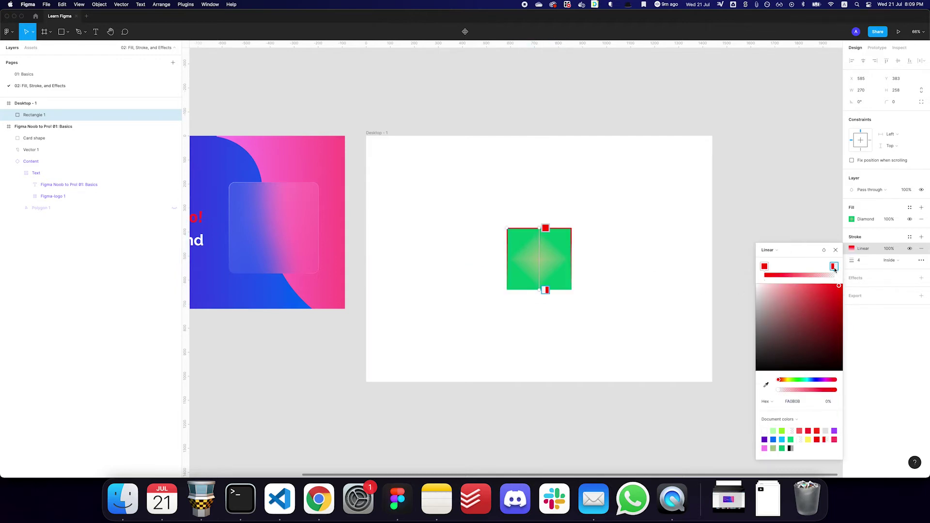
click(802, 381)
click(781, 390)
drag(854, 386, 865, 386)
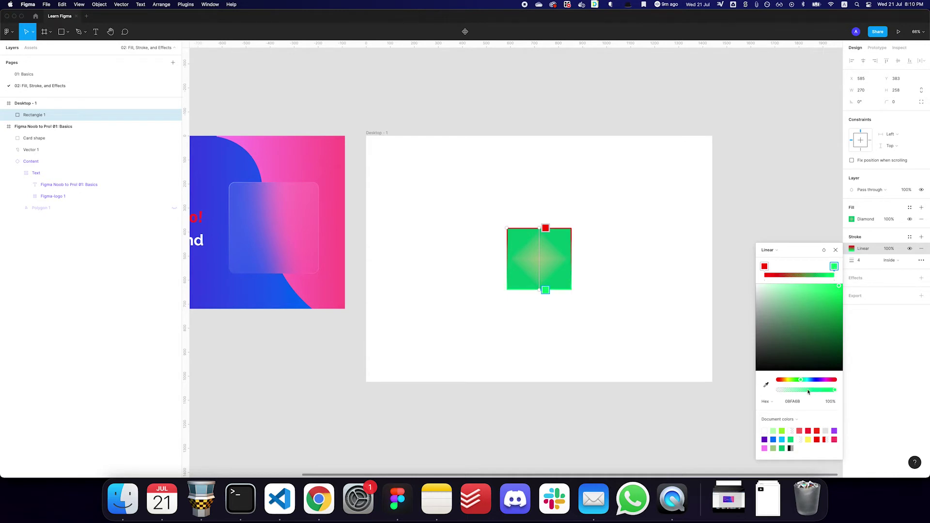
drag(801, 381, 819, 381)
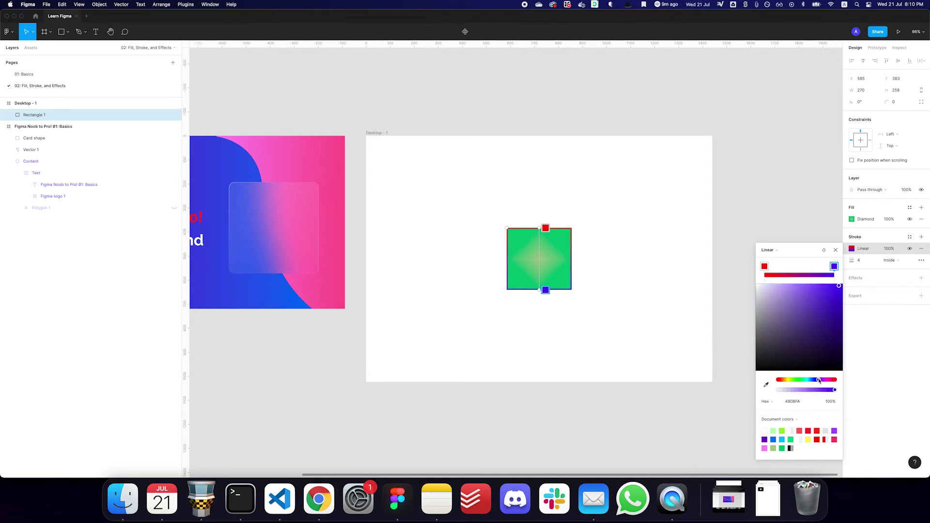
click(587, 303)
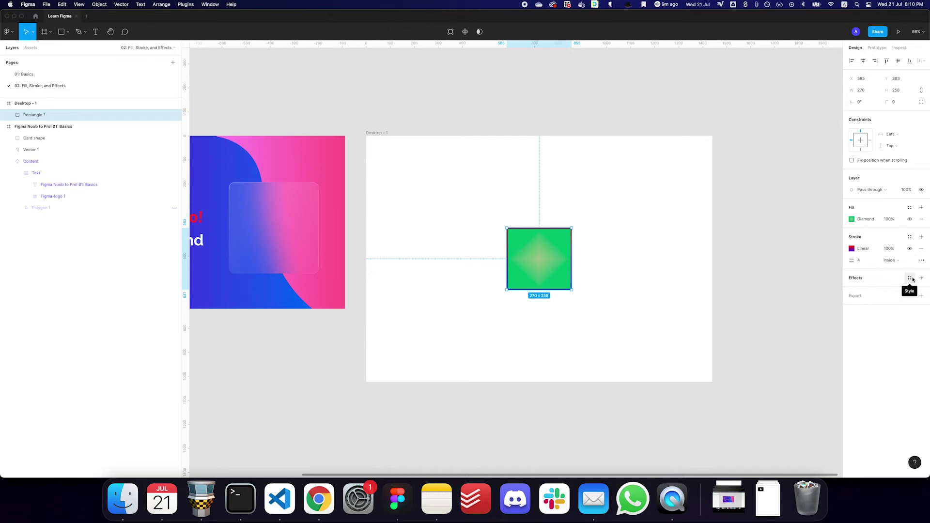
Change the rectangle's fill to solid white FFFFFF and remove its gradient stroke
click(851, 219)
click(764, 237)
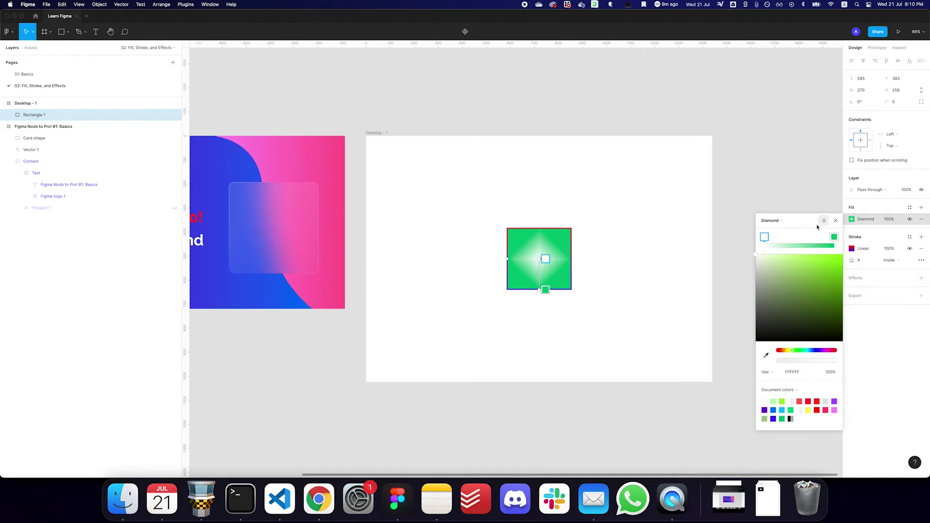
click(771, 220)
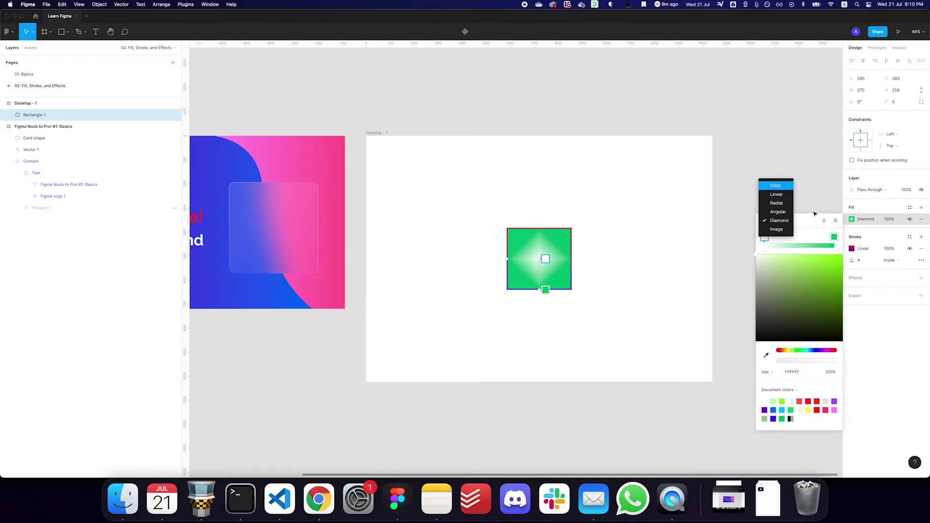
click(777, 187)
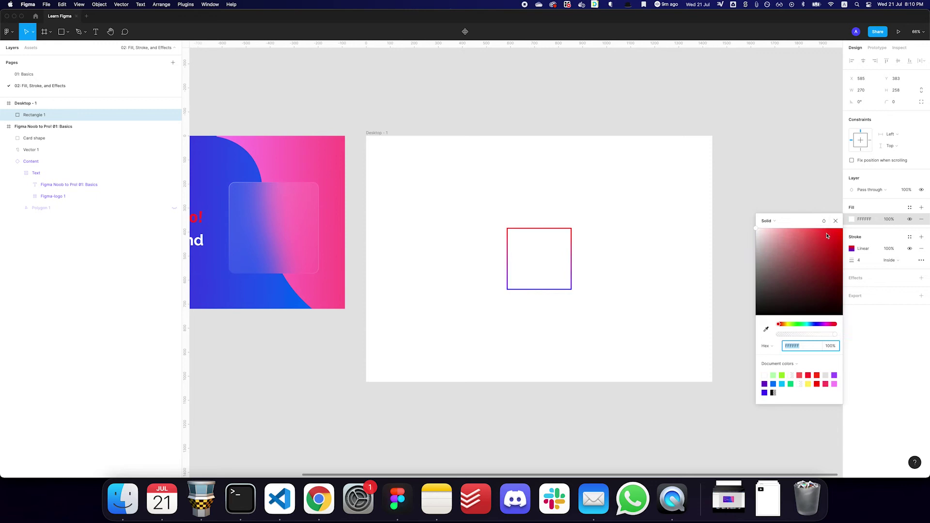
click(921, 248)
Try a light grey F4F4F4 fill on the rectangle and undo the colour change
drag(756, 250, 739, 233)
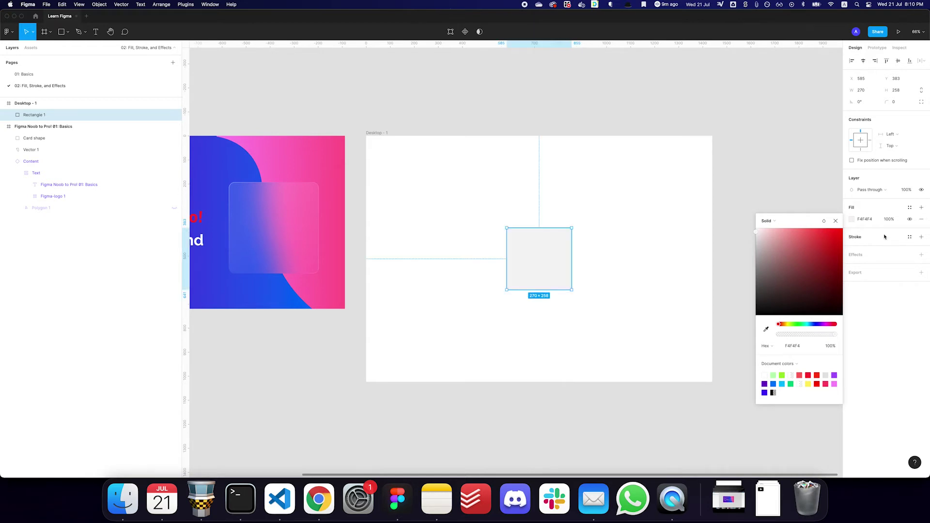
click(835, 221)
key(super+z)
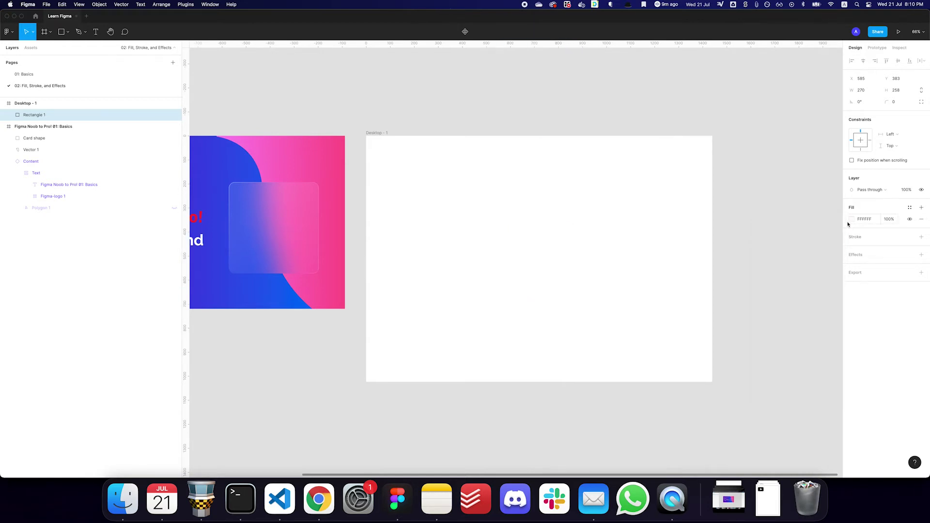
Add a light grey DDDDDD stroke to the rectangle
click(921, 236)
click(865, 248)
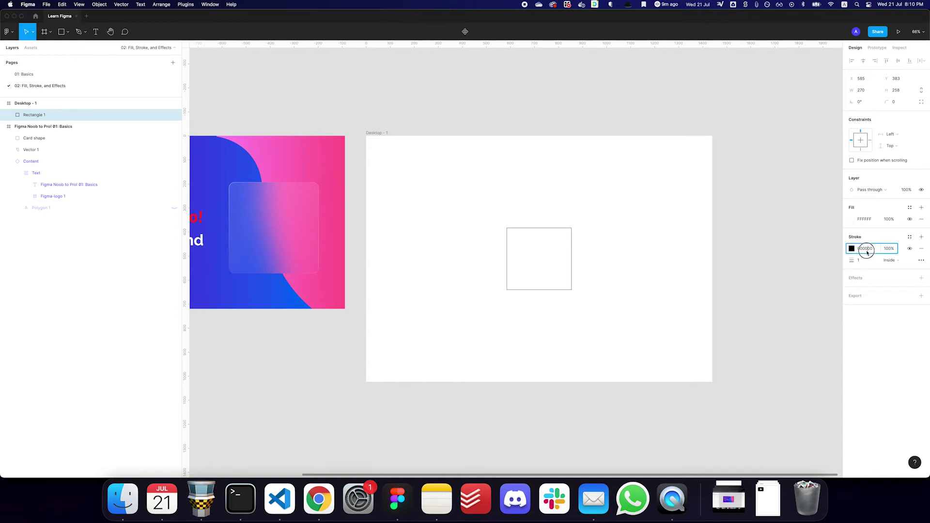
text(DDDDDD)
key(Return)
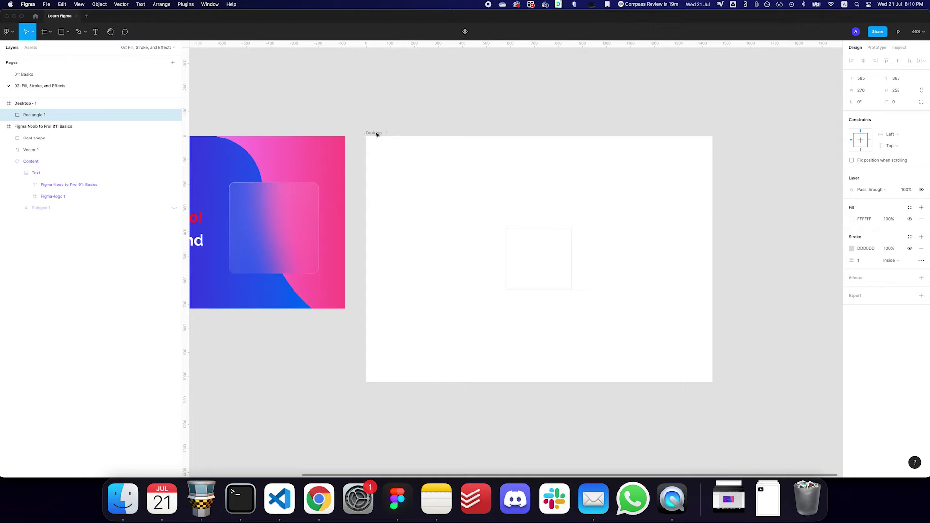
Change the Desktop - 1 frame's fill to the off-white F8F8F8
click(86, 103)
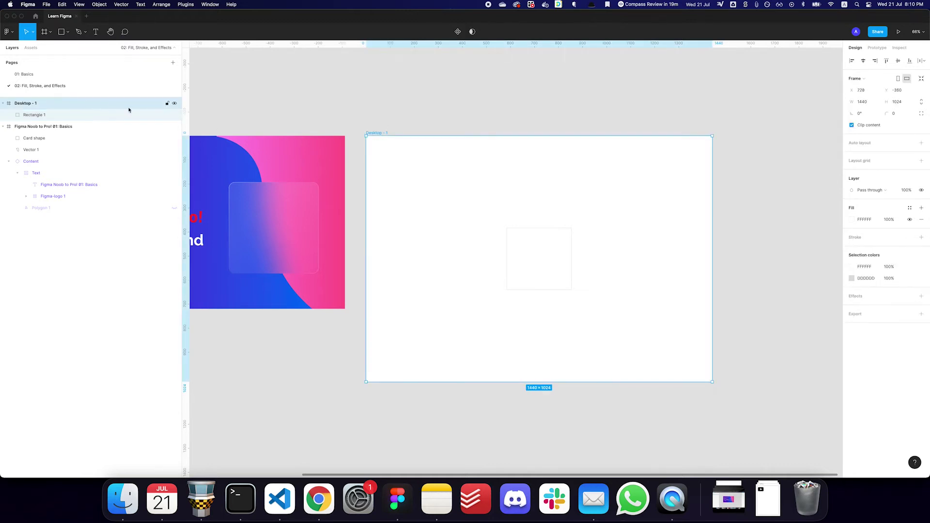
click(855, 220)
drag(785, 243, 750, 236)
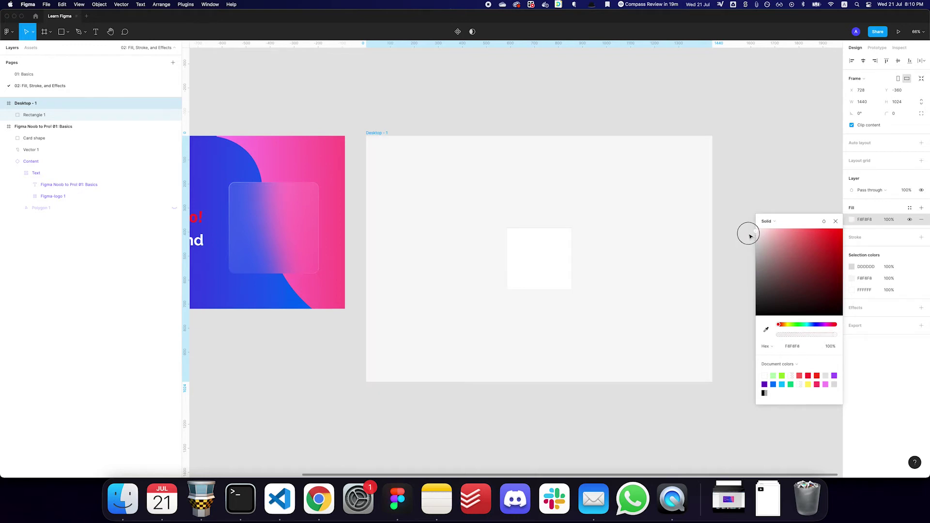
click(738, 160)
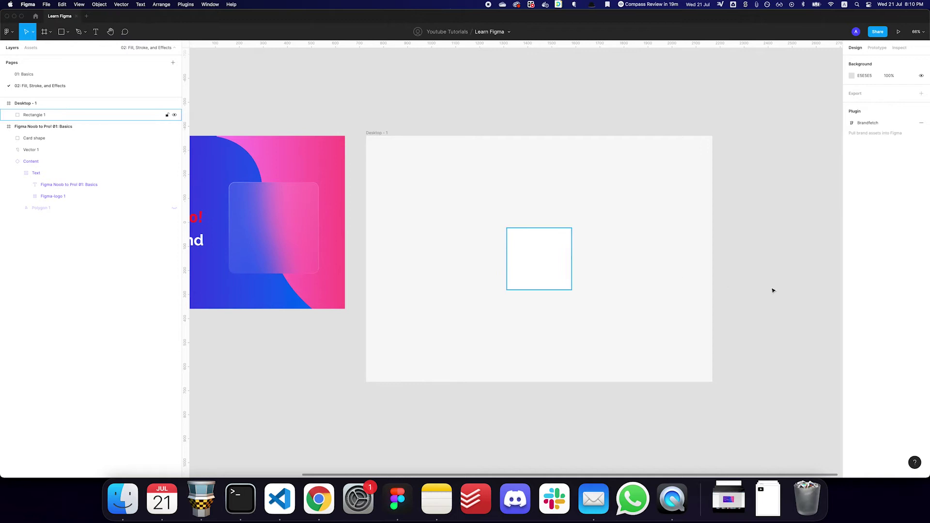
Add a drop shadow to the white rectangle and set its blur to 50
click(540, 259)
click(920, 280)
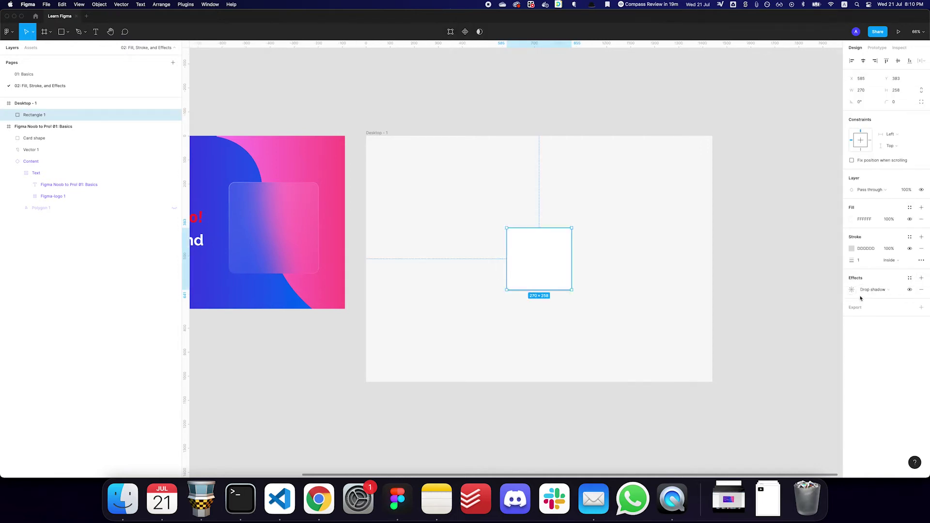
click(851, 290)
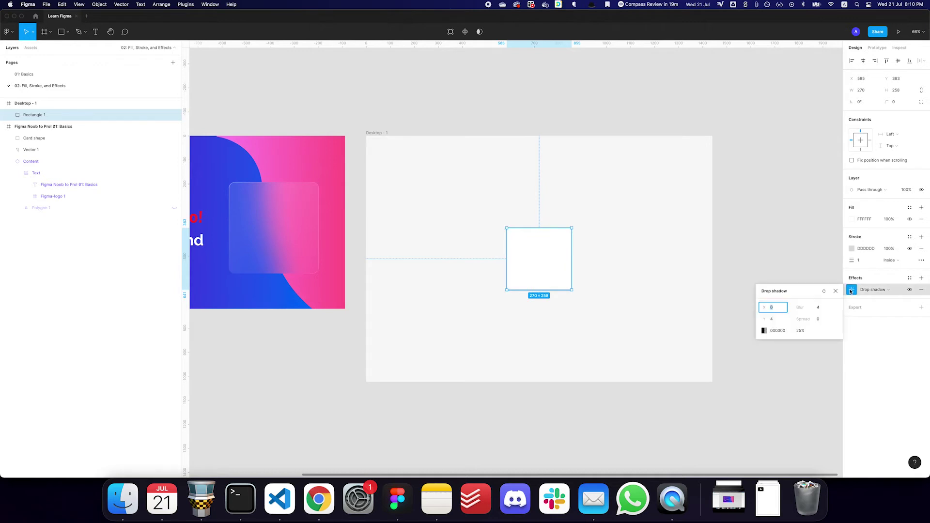
click(771, 309)
click(819, 308)
text(50)
key(Return)
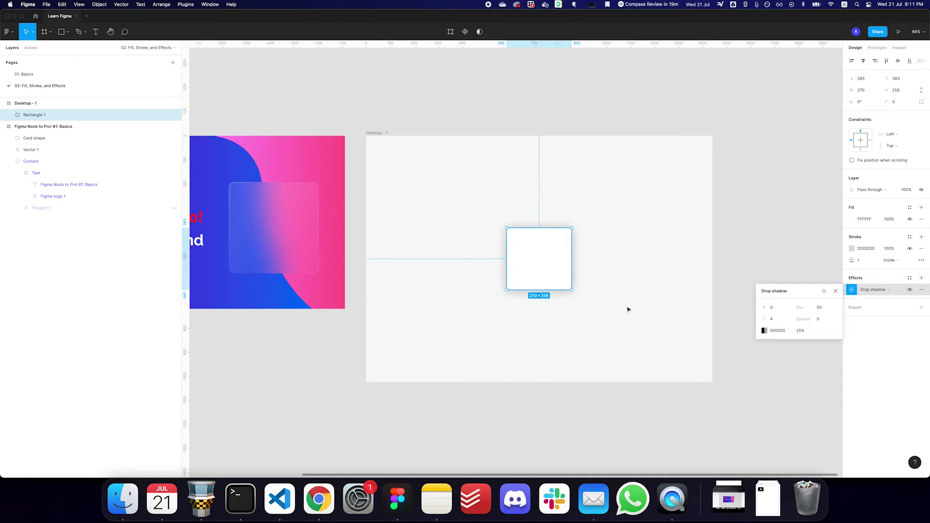
Offset the rectangle's drop shadow to X -48 and Y 52
click(784, 320)
text(80)
key(Return)
text(52)
key(Return)
click(783, 308)
text(-48)
key(Return)
Try red FF0505 as the drop shadow's colour and settle on dark grey 4A4A4A
click(802, 332)
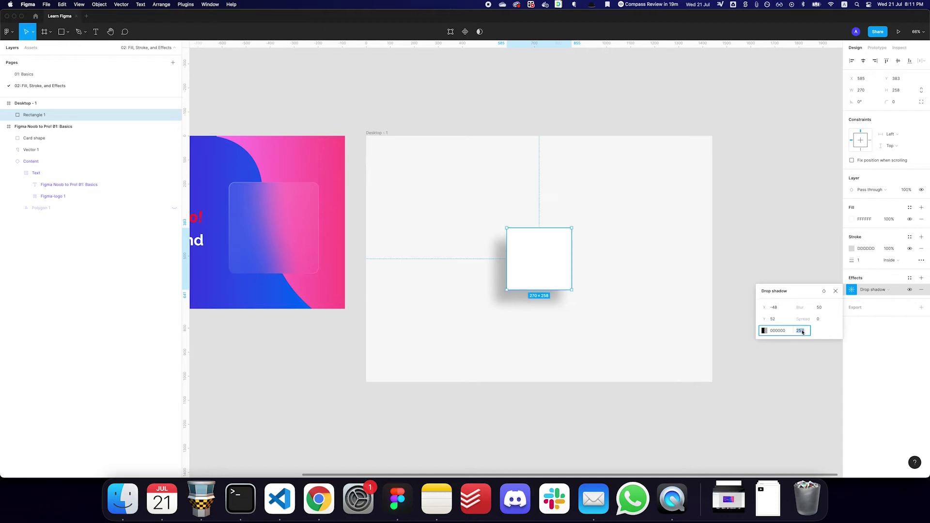
click(765, 331)
drag(739, 296, 754, 296)
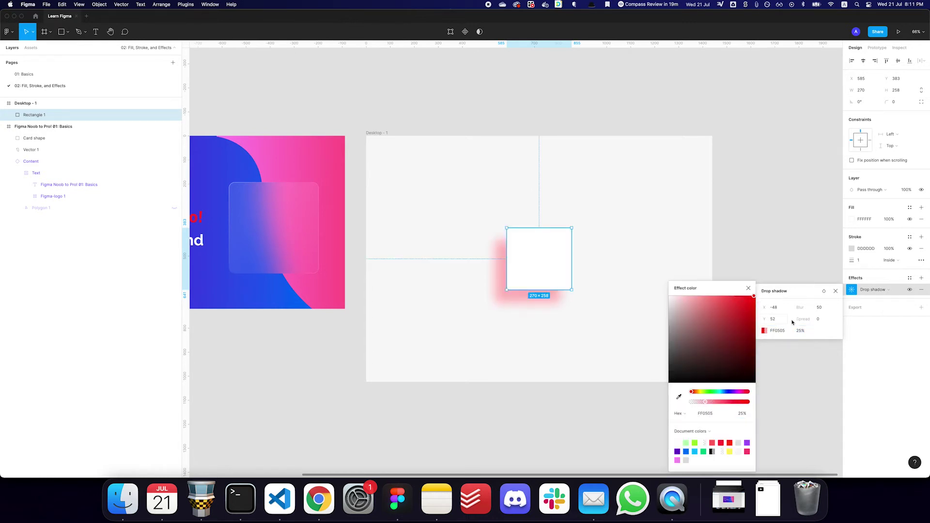
drag(669, 358, 669, 358)
Change the rectangle's effect from drop shadow to inner shadow
click(877, 290)
click(880, 281)
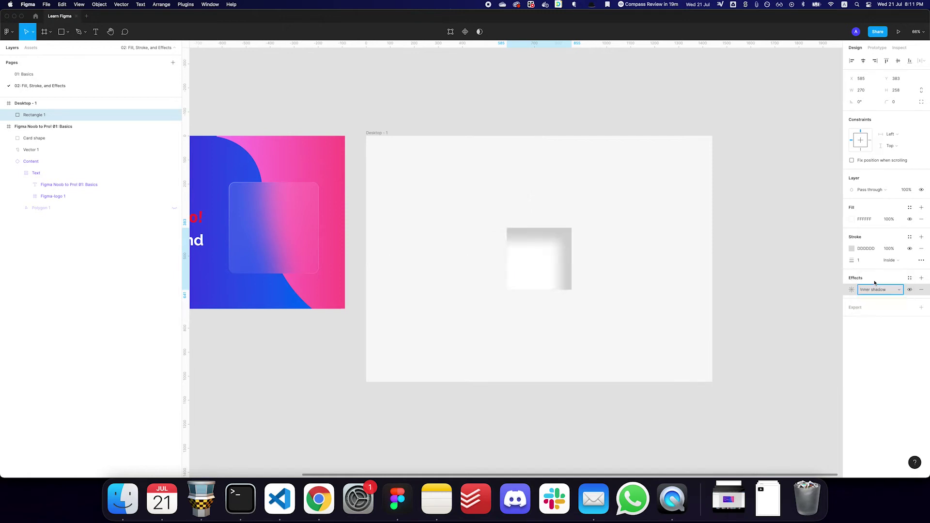
click(602, 270)
click(556, 266)
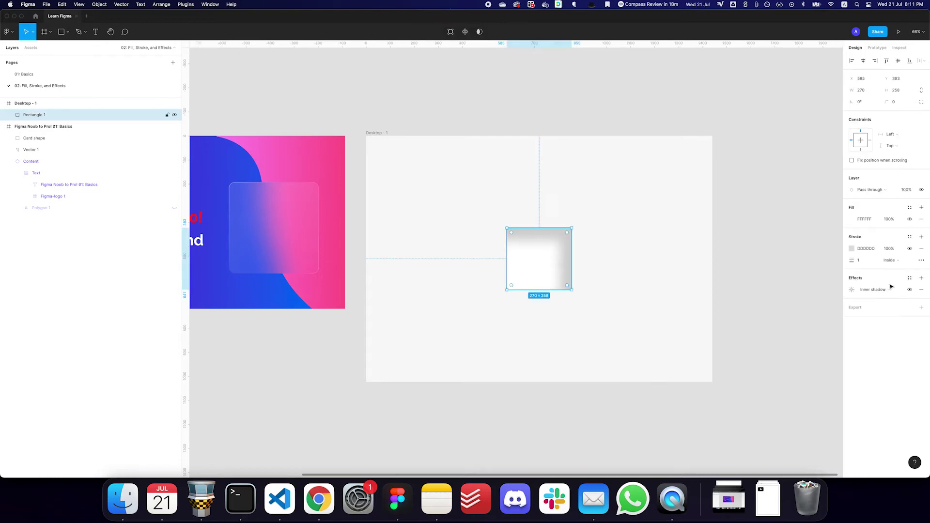
Set the inner shadow's X offset to 4, its Y offset to 0 and its blur to 20
click(851, 290)
text(4)
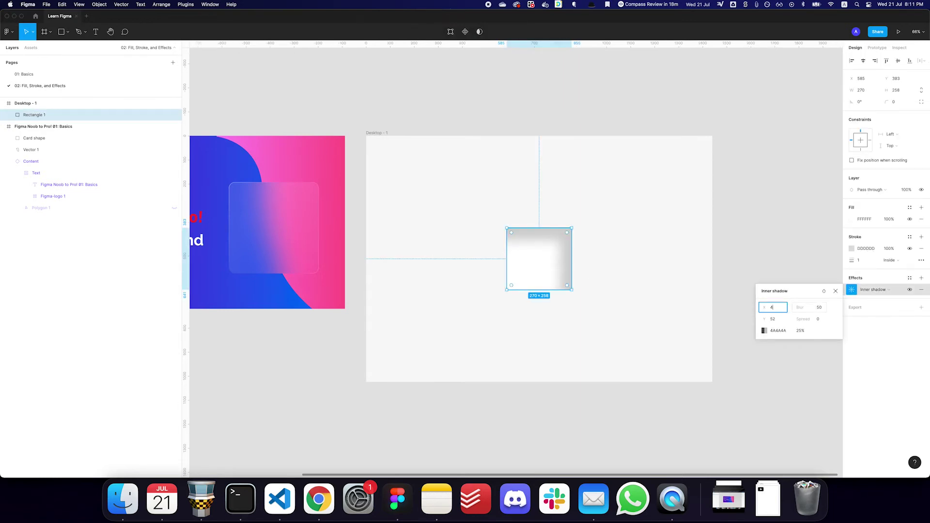
key(Tab)
click(802, 309)
text(20)
key(Return)
click(778, 320)
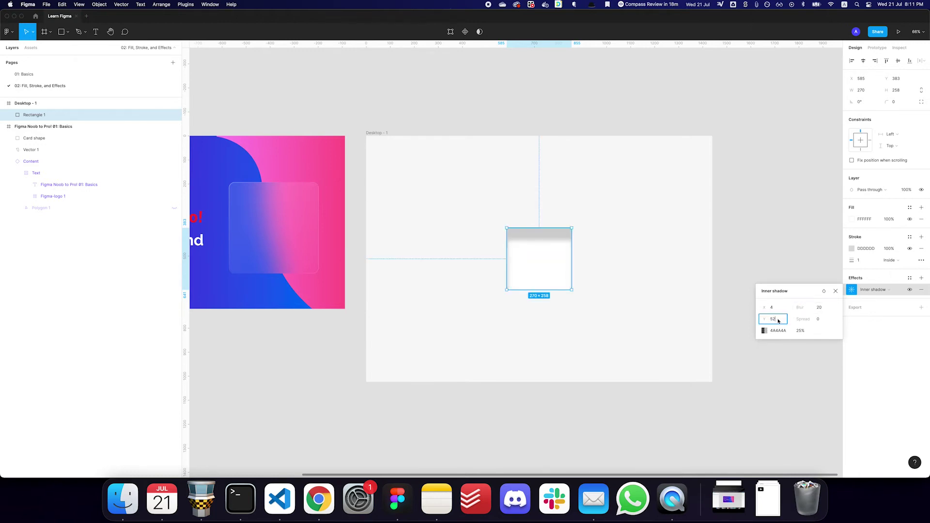
key(Return)
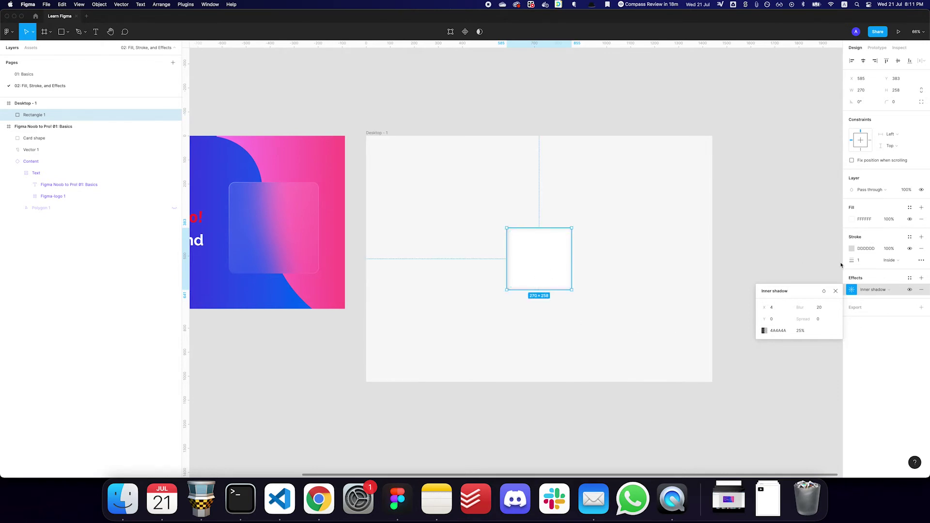
Change the rectangle's effect to a layer blur and its fill to red FF1616
click(875, 290)
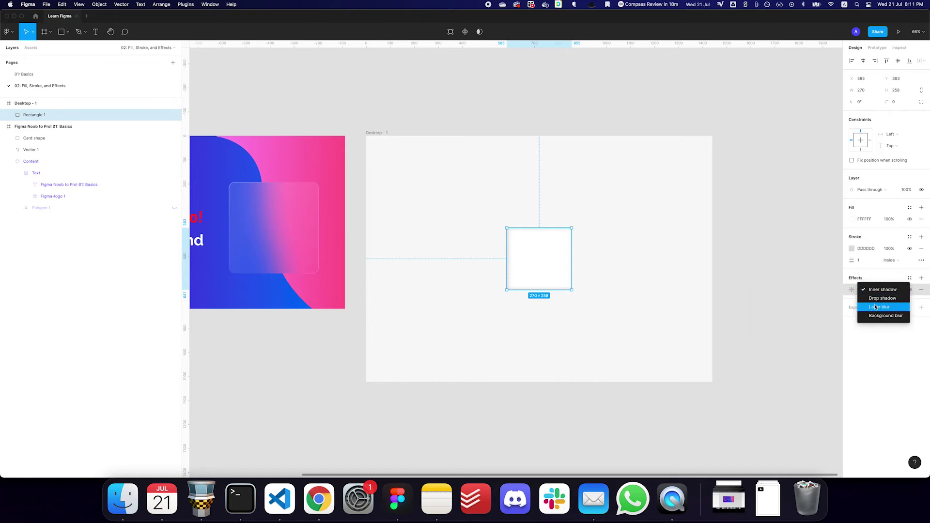
click(876, 307)
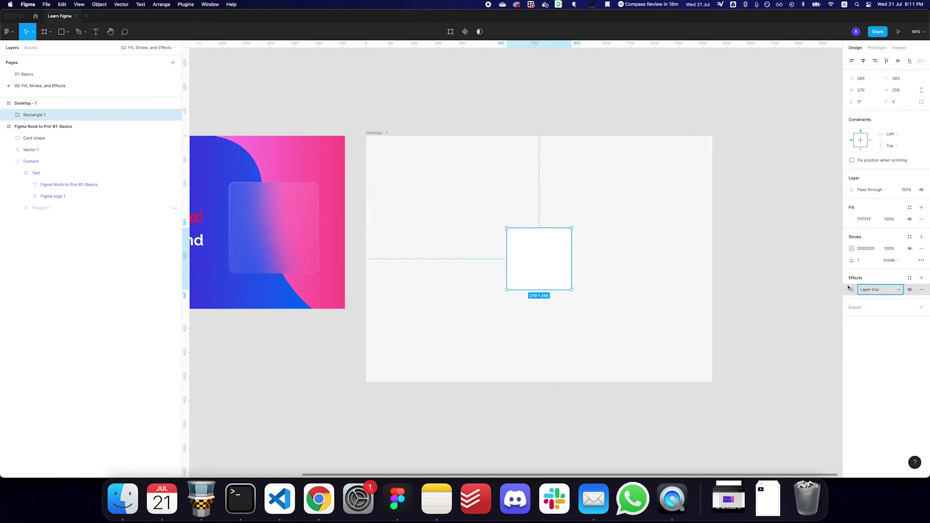
click(852, 219)
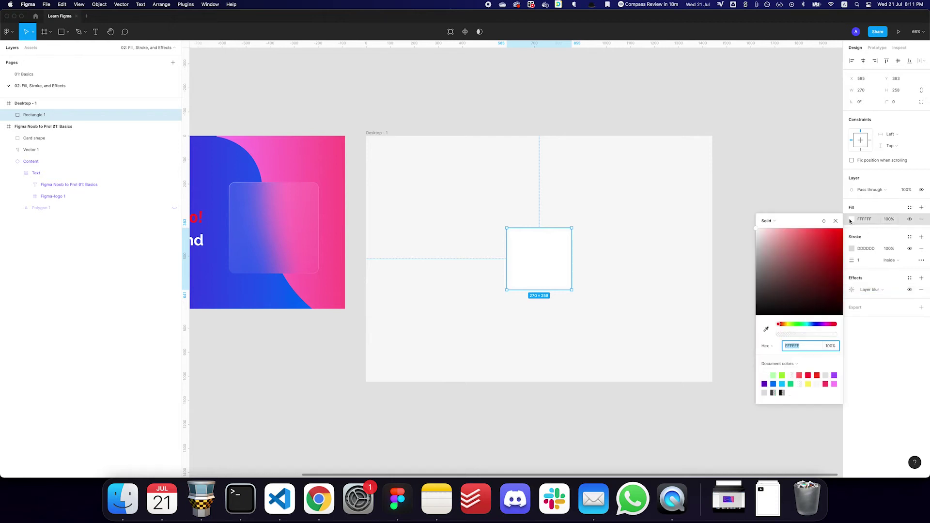
click(835, 228)
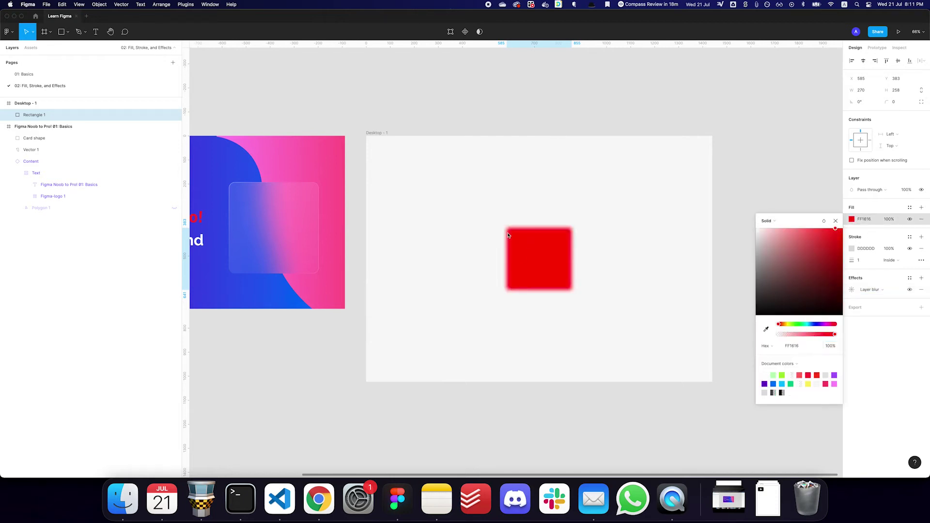
Set the rectangle's layer blur amount to 60 and close the blur settings
click(852, 289)
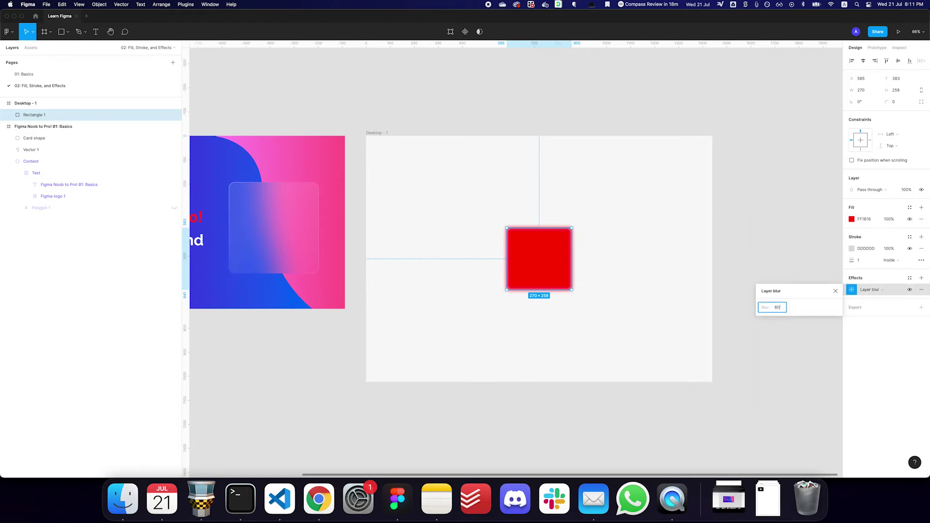
text(60)
key(Return)
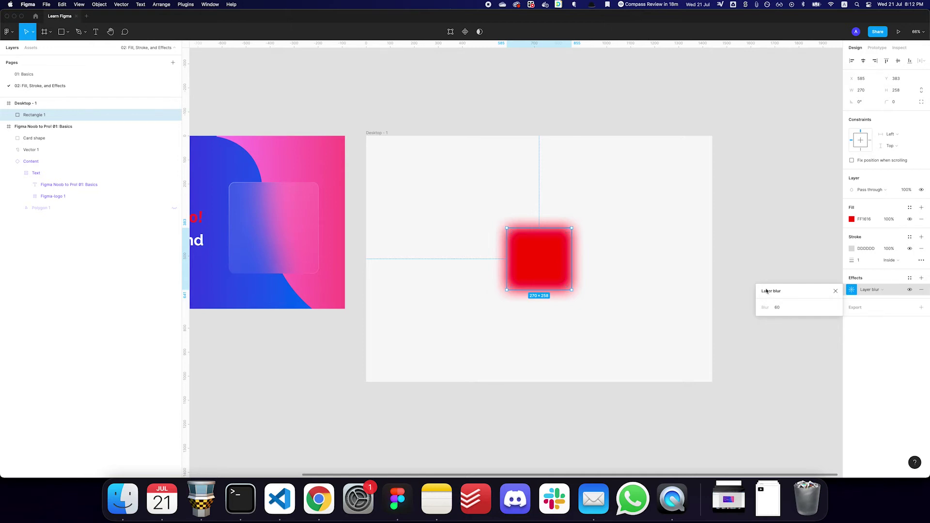
key(Escape)
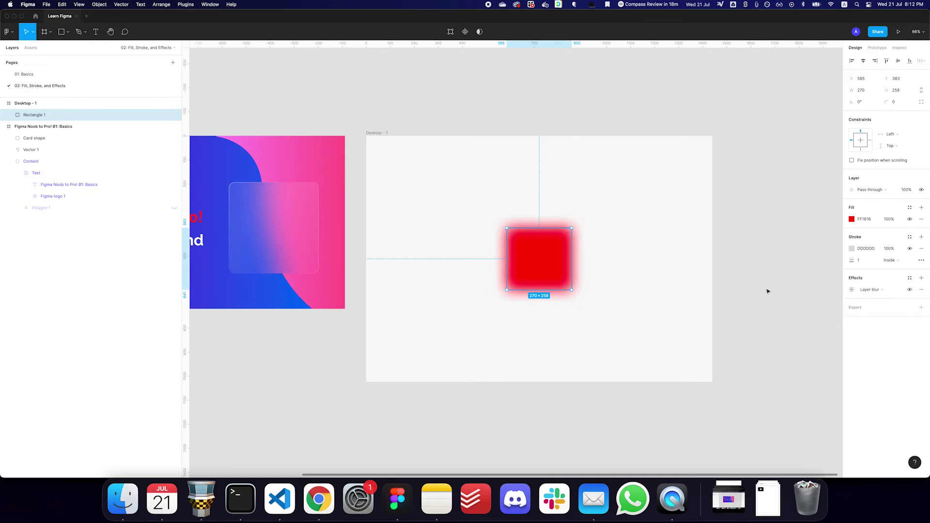
Check the available effect types, including background blur, and delete the blurred red rectangle from the desktop frame
click(874, 291)
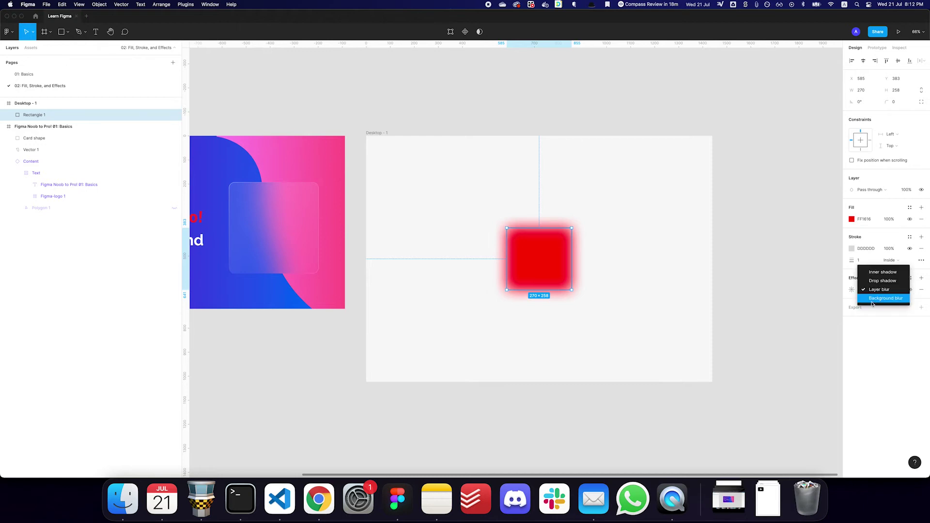
key(Escape)
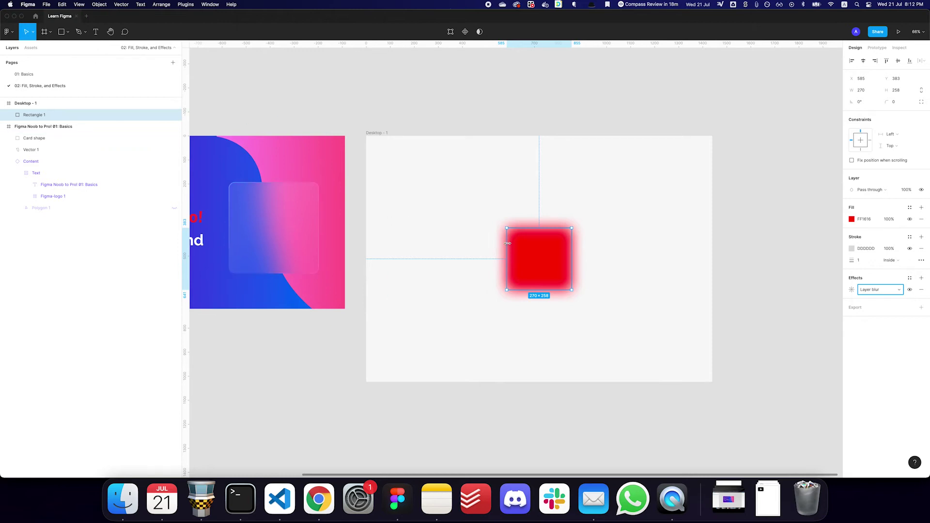
click(557, 258)
key(Delete)
Give the Desktop - 1 frame a linear gradient fill running diagonally from its upper-left corner to its lower-right corner
scroll(531, 251, left, 3)
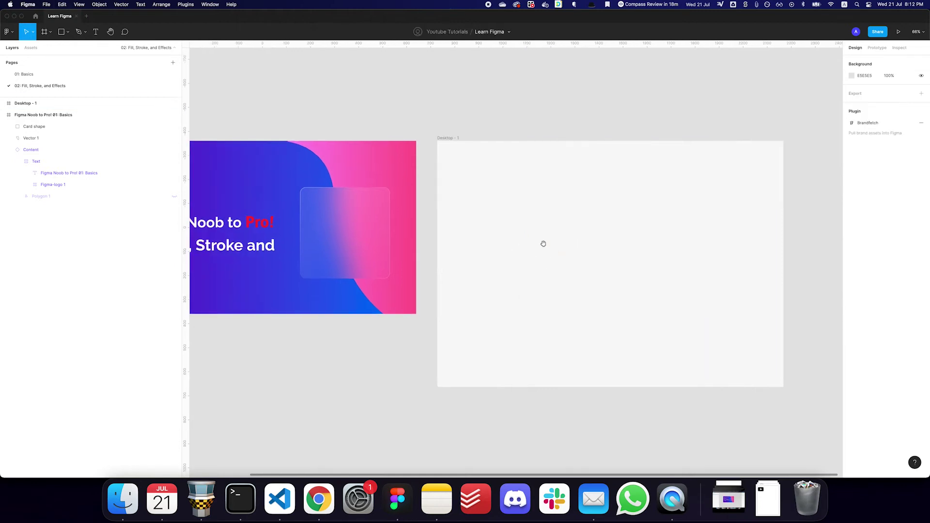
scroll(537, 150, left, 2)
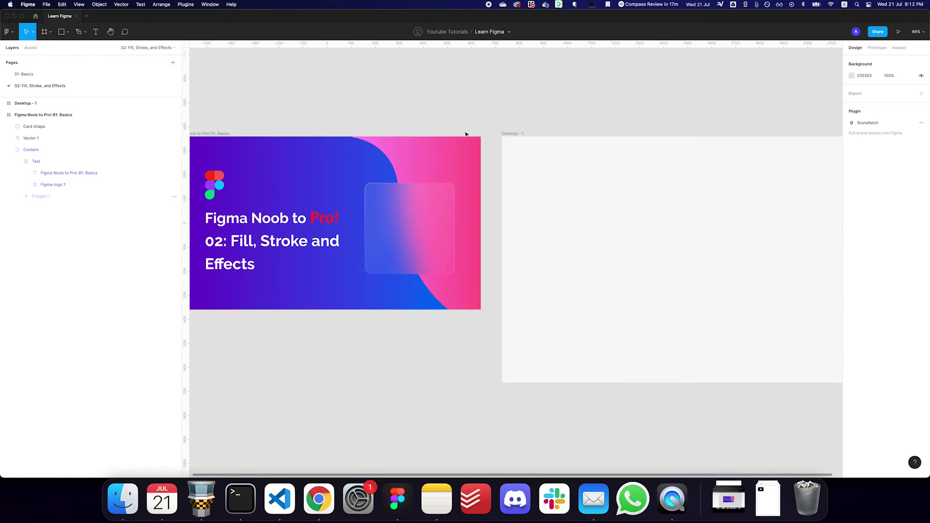
drag(526, 136, 435, 133)
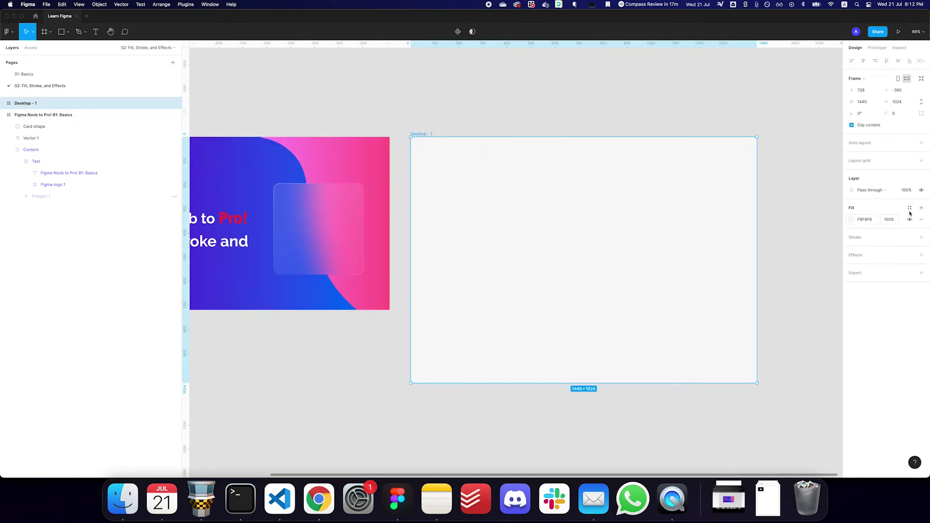
click(852, 220)
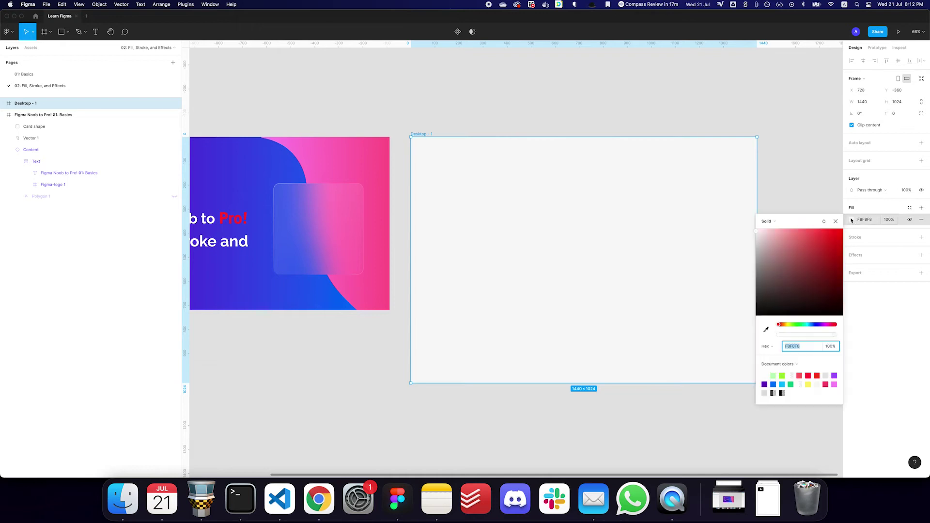
click(775, 221)
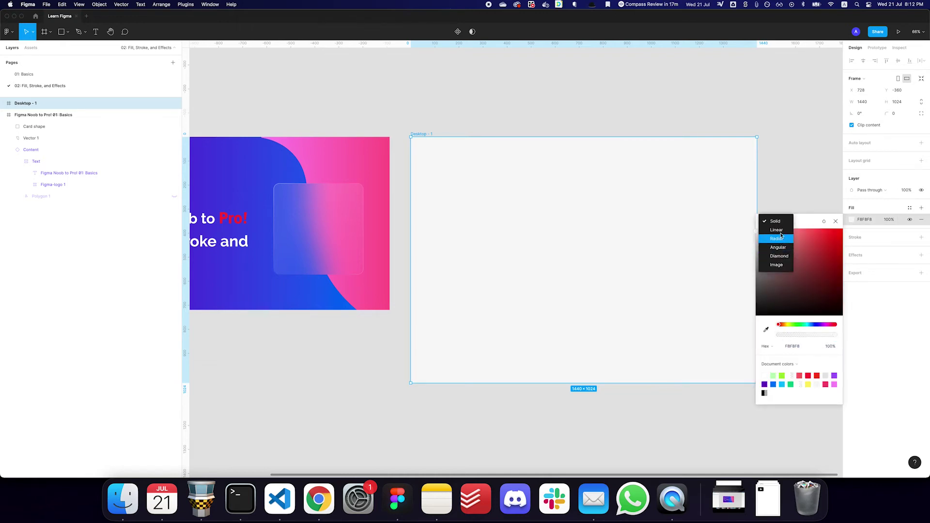
click(777, 230)
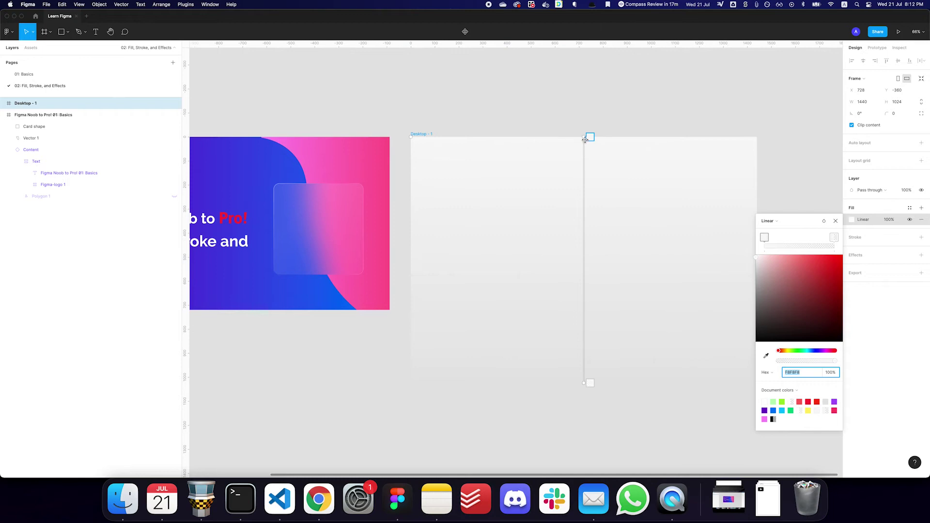
drag(590, 137, 415, 137)
drag(585, 383, 749, 376)
alt+click(453, 245)
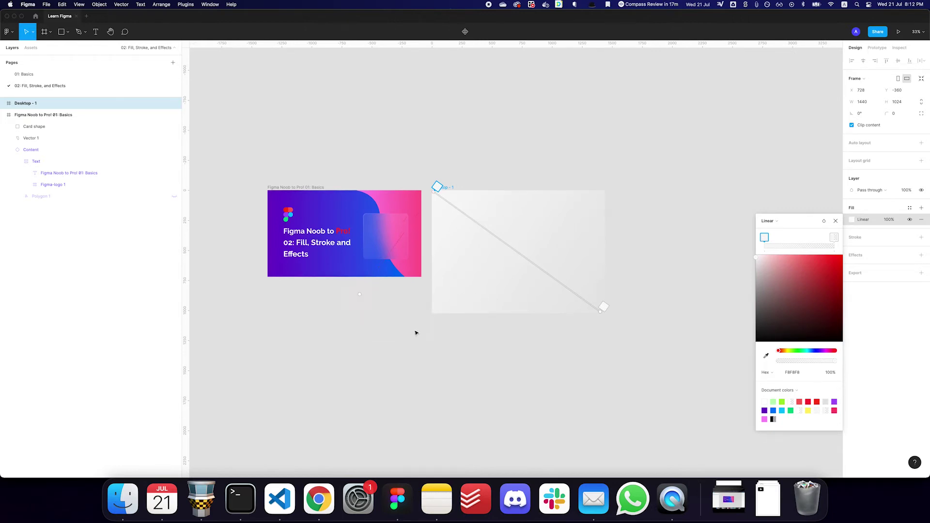
Make the start stop of the desktop frame's gradient red EB4A27
click(793, 354)
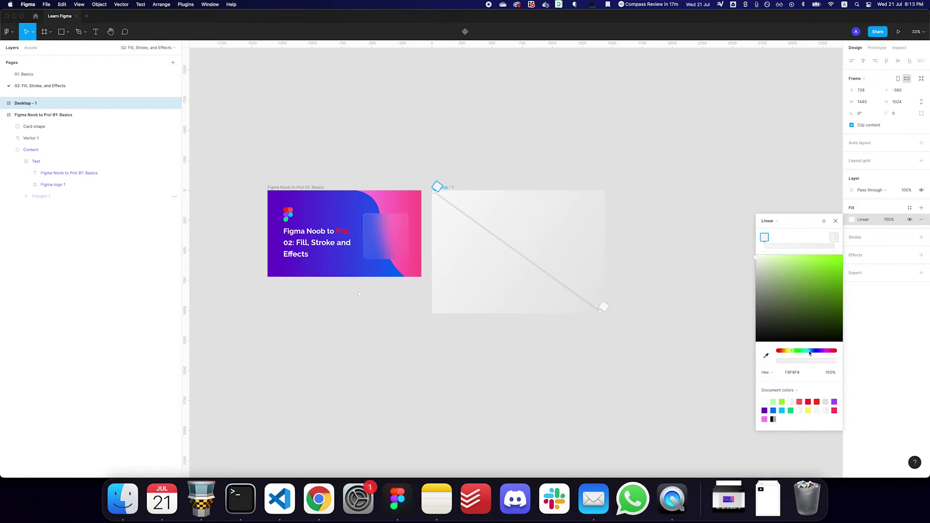
click(781, 353)
click(829, 263)
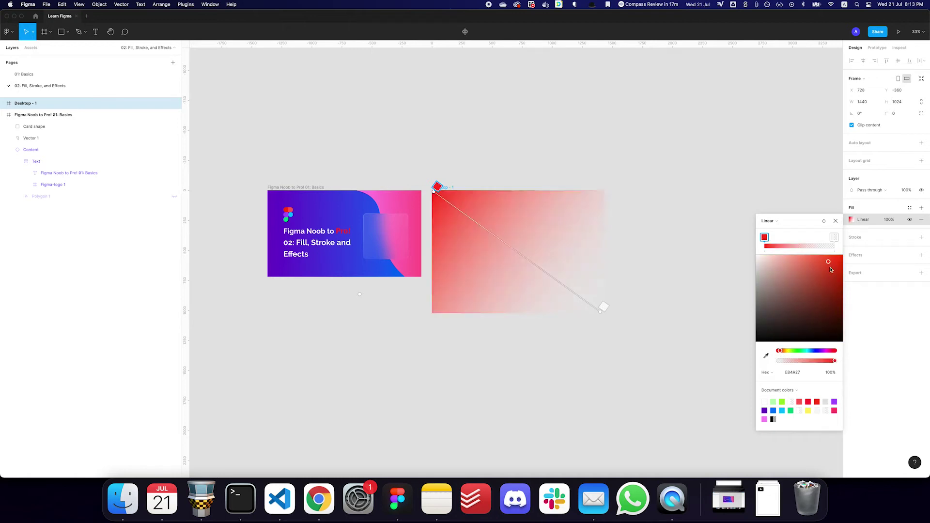
Make the end stop of the desktop frame's gradient blue 1386C7 at 100% opacity
click(833, 238)
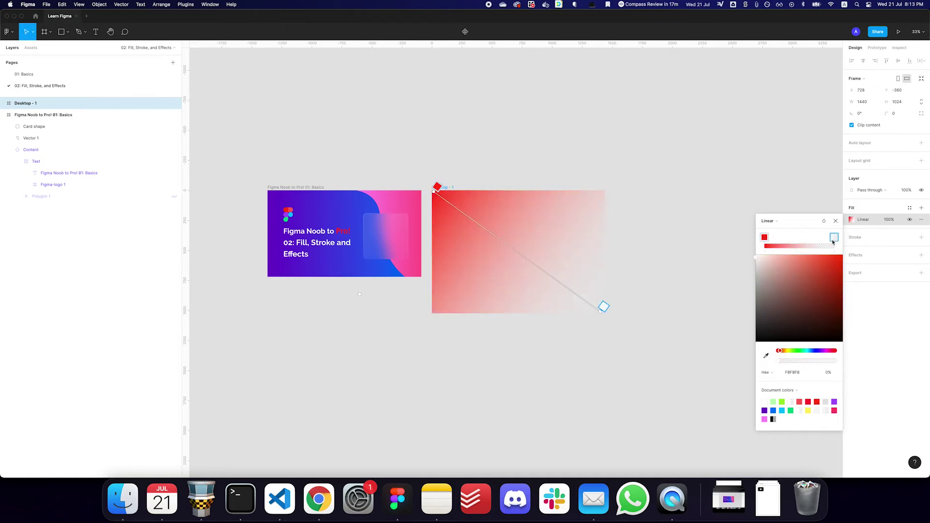
click(823, 351)
click(832, 321)
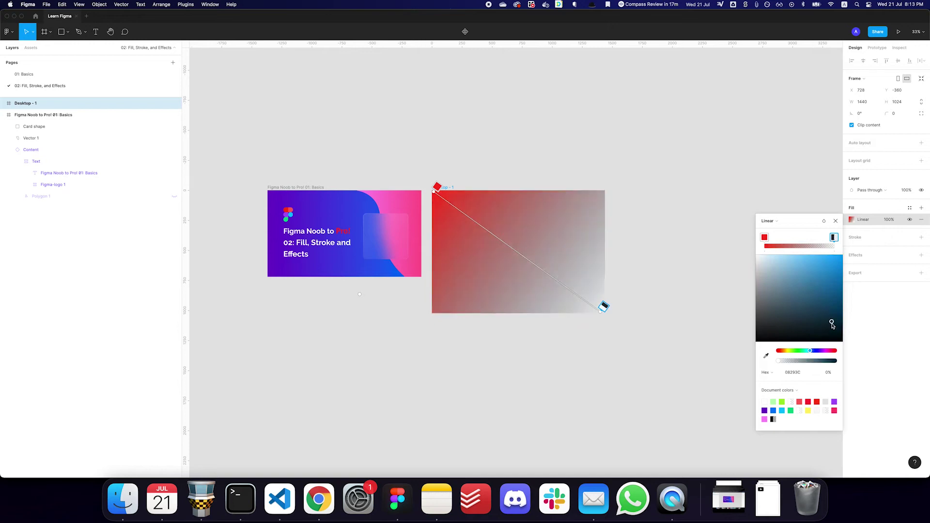
drag(816, 298, 834, 273)
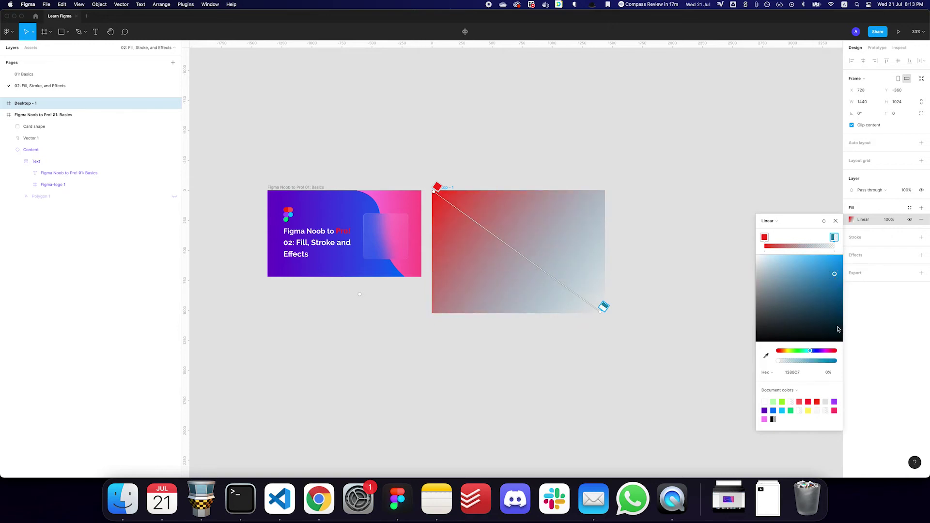
click(828, 372)
text(100)
key(Return)
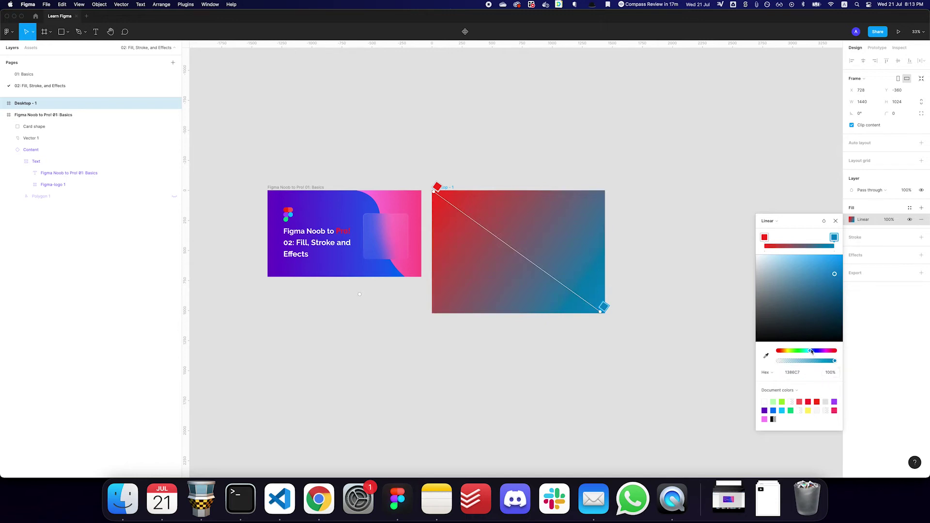
Recolour the desktop frame's gradient with a magenta C745C1 end stop and a softer red D85538 start stop
mouse_move(812, 351)
mouse_down()
mouse_move(776, 353)
mouse_move(827, 350)
mouse_up()
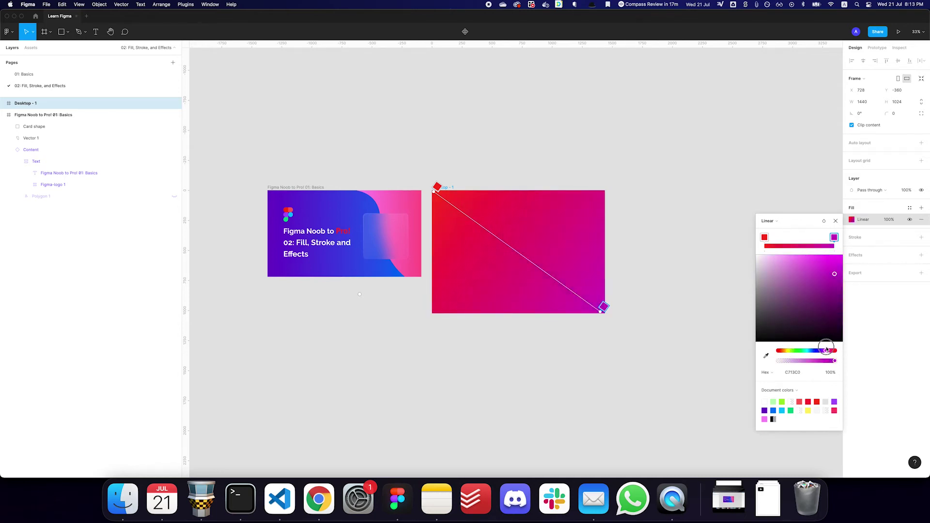
drag(832, 273, 813, 277)
click(765, 237)
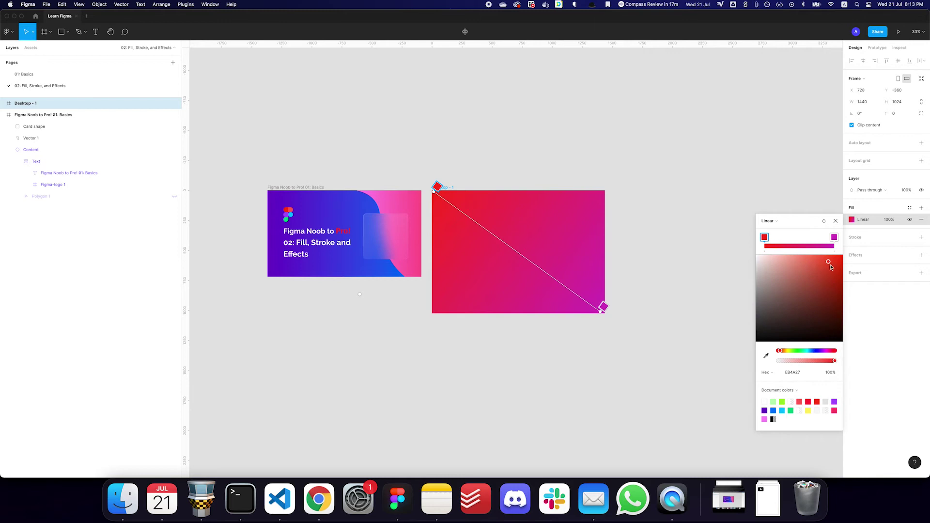
click(798, 272)
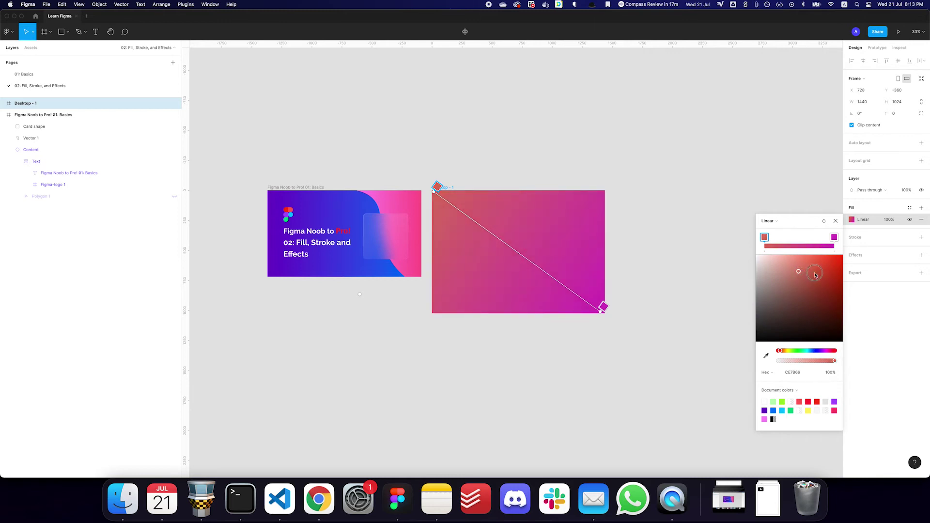
drag(816, 274, 821, 272)
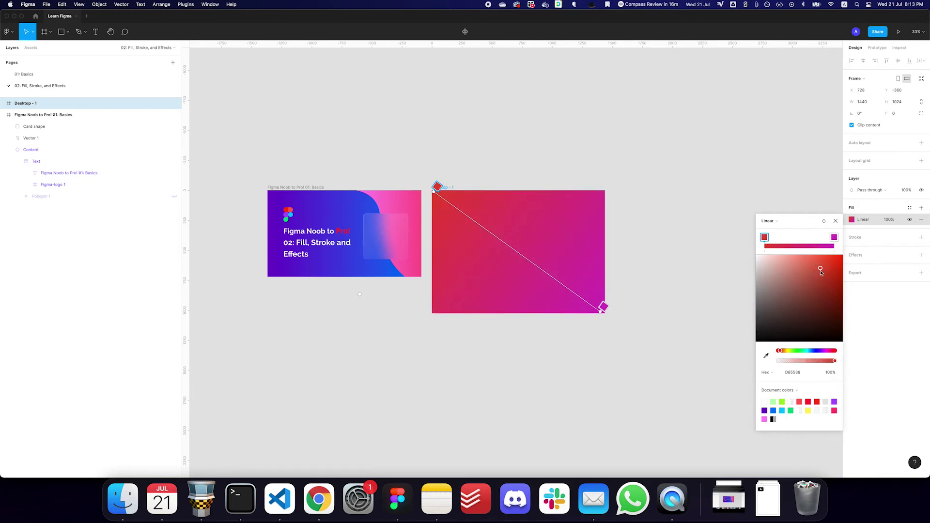
click(770, 373)
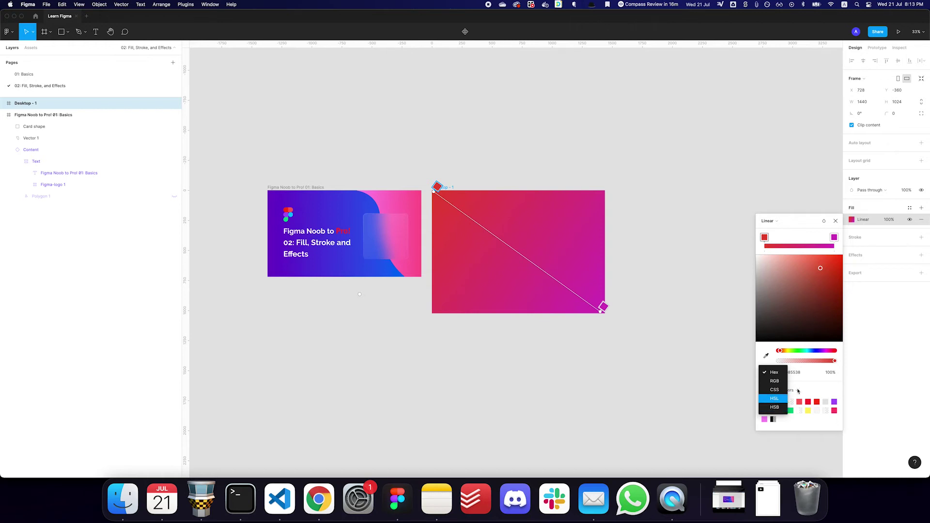
click(753, 378)
Shift the frame gradient's end stop to purple and its start stop to turquoise, and deselect the frame
click(832, 238)
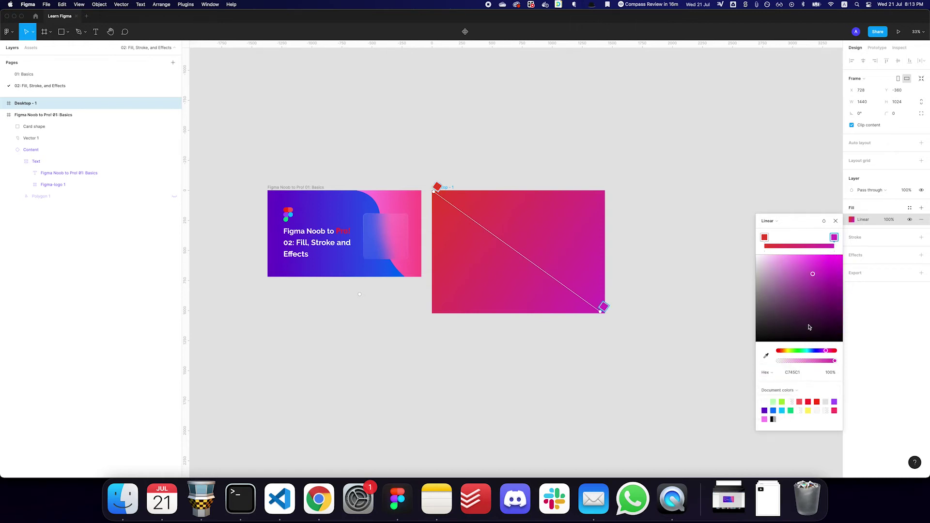
click(810, 350)
mouse_move(817, 353)
mouse_down()
mouse_move(796, 352)
mouse_move(818, 350)
mouse_up()
click(777, 354)
mouse_move(818, 350)
mouse_down()
mouse_move(787, 351)
mouse_move(809, 352)
mouse_up()
click(764, 238)
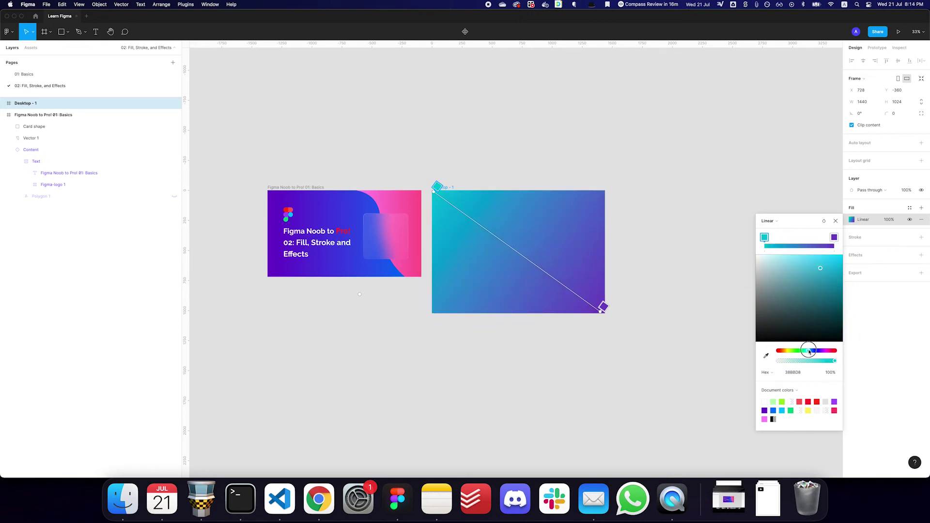
key(Escape)
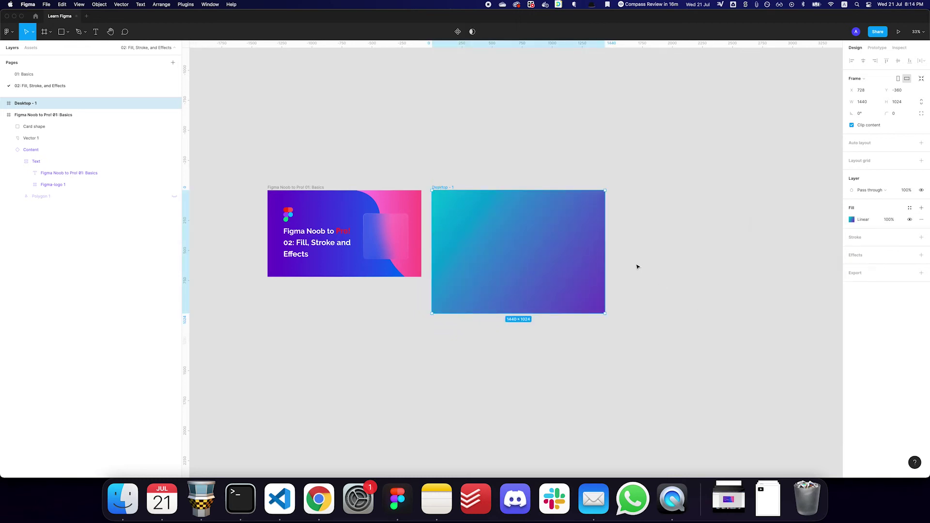
click(637, 267)
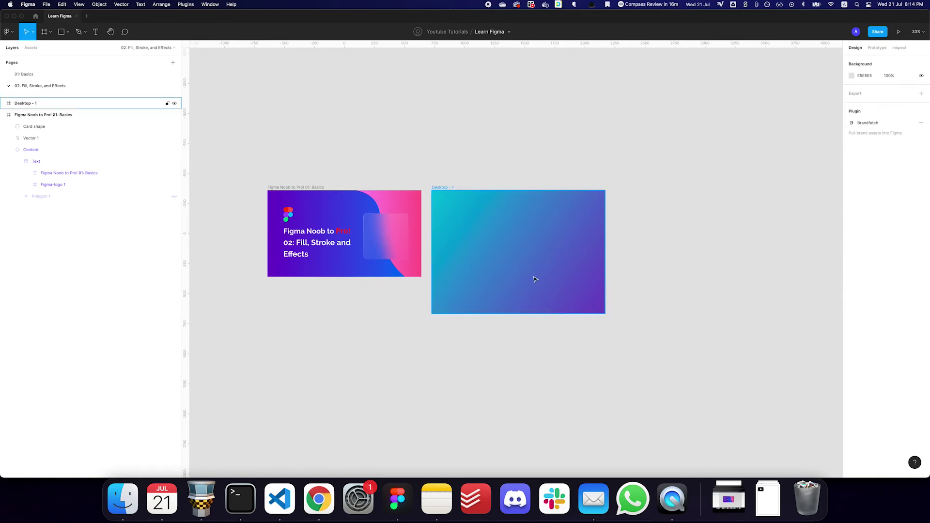
Draw a closed wavy shape about 1312 × 1303 with the Pen tool, covering the lower-right part of the desktop frame
key(p)
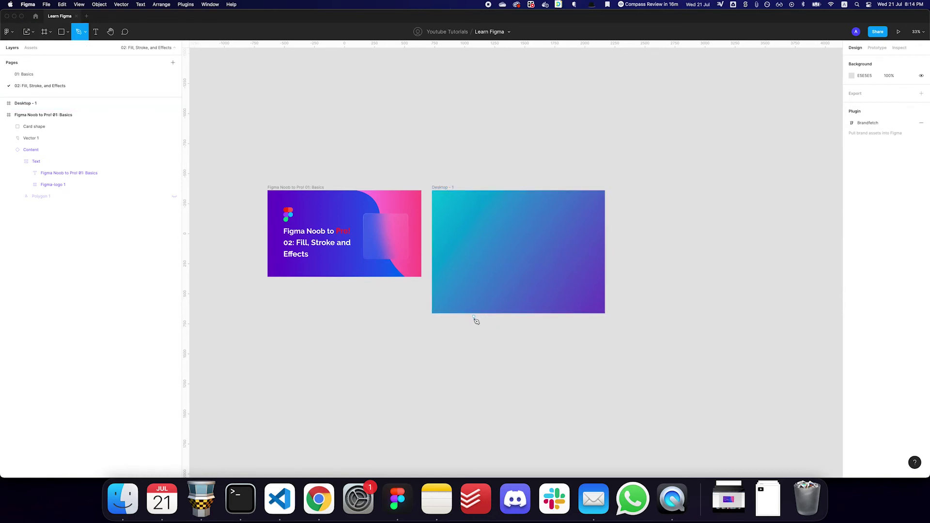
click(478, 320)
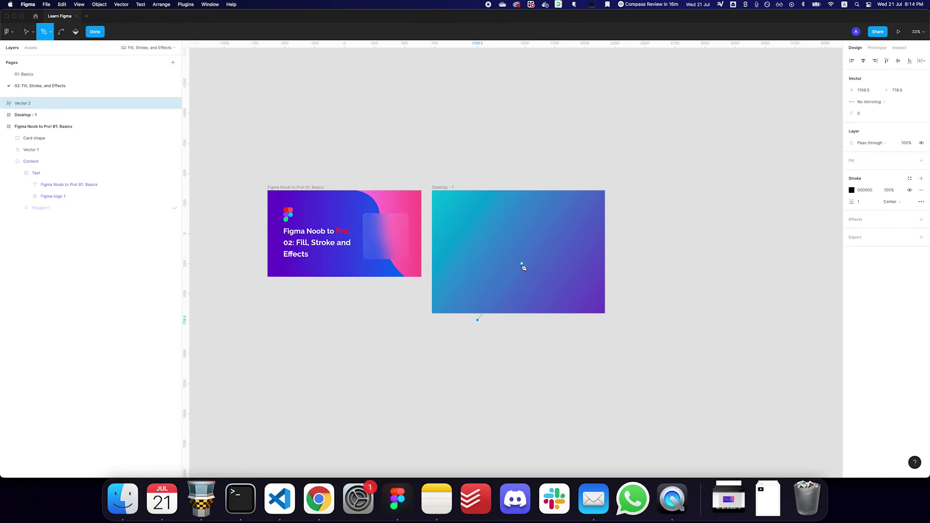
drag(519, 261, 562, 260)
drag(563, 216, 656, 192)
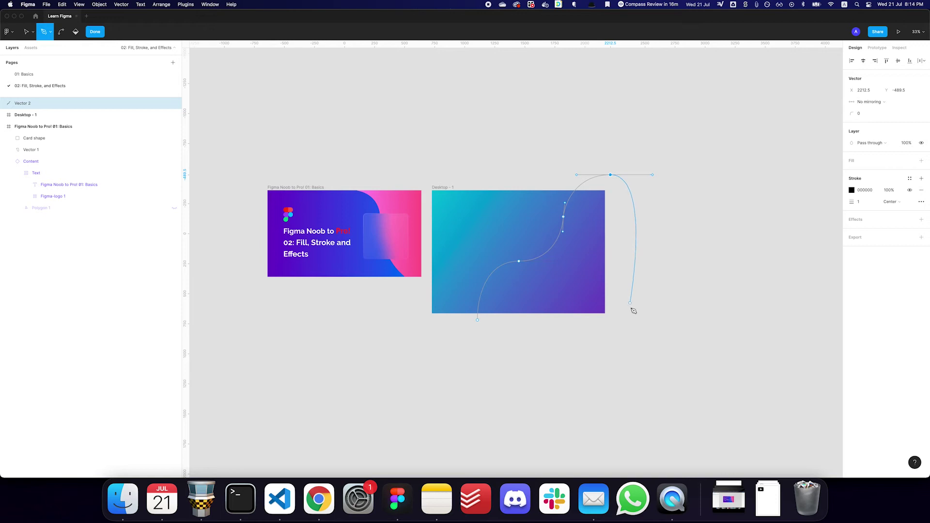
click(628, 332)
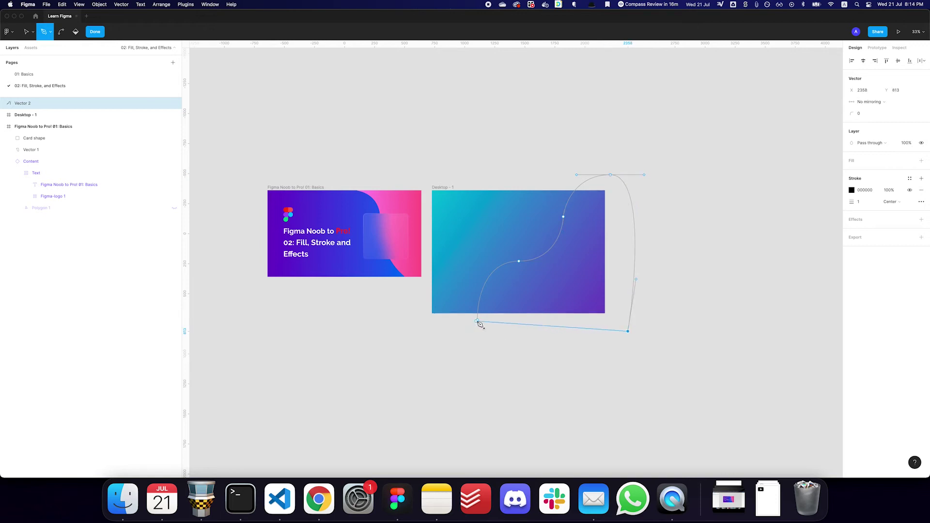
click(477, 321)
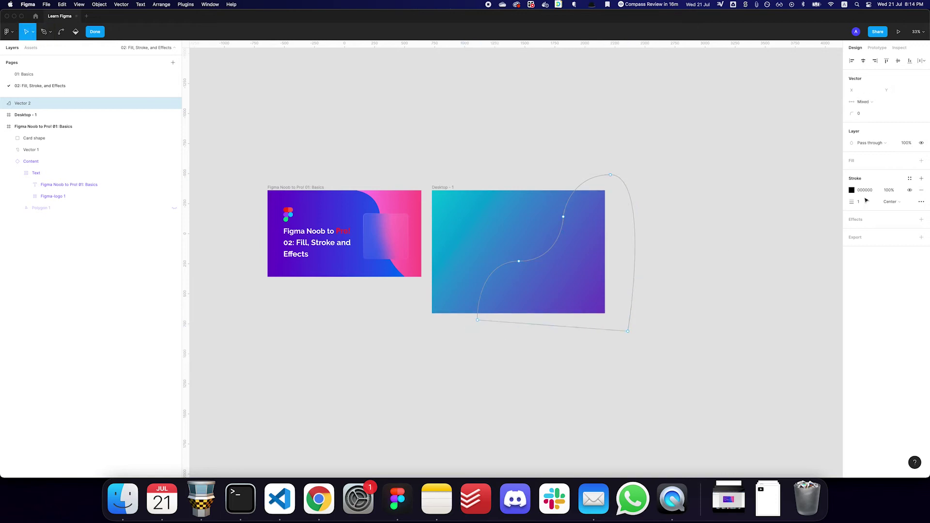
Remove the wavy shape's stroke, give it a solid C4C4C4 fill, and finish vector editing
click(922, 189)
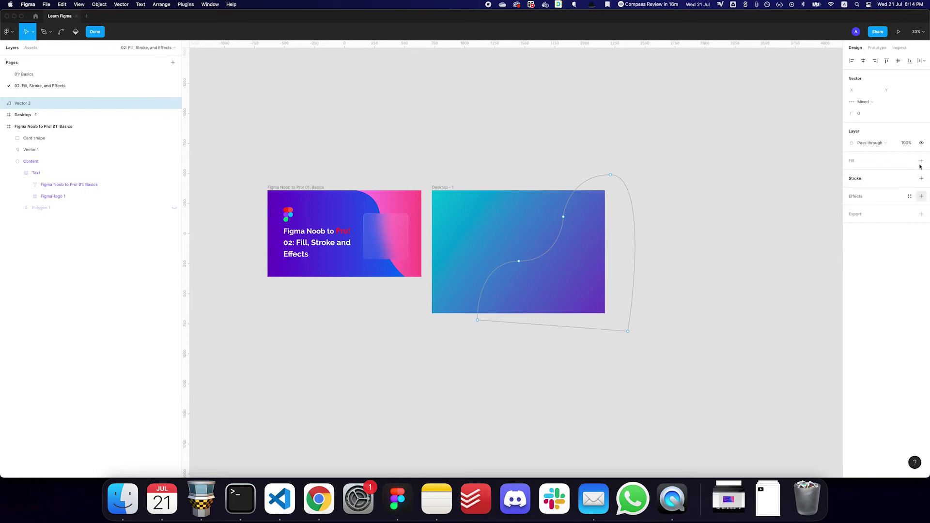
click(921, 161)
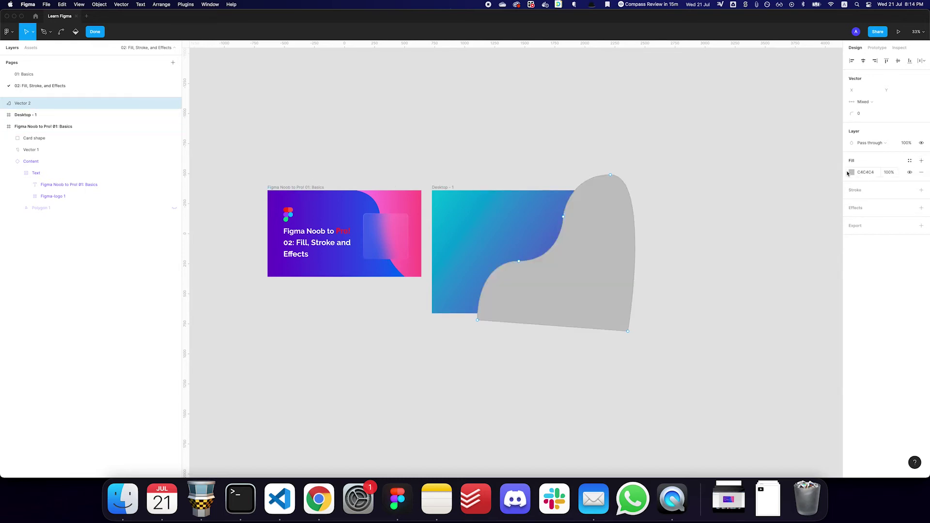
key(Escape)
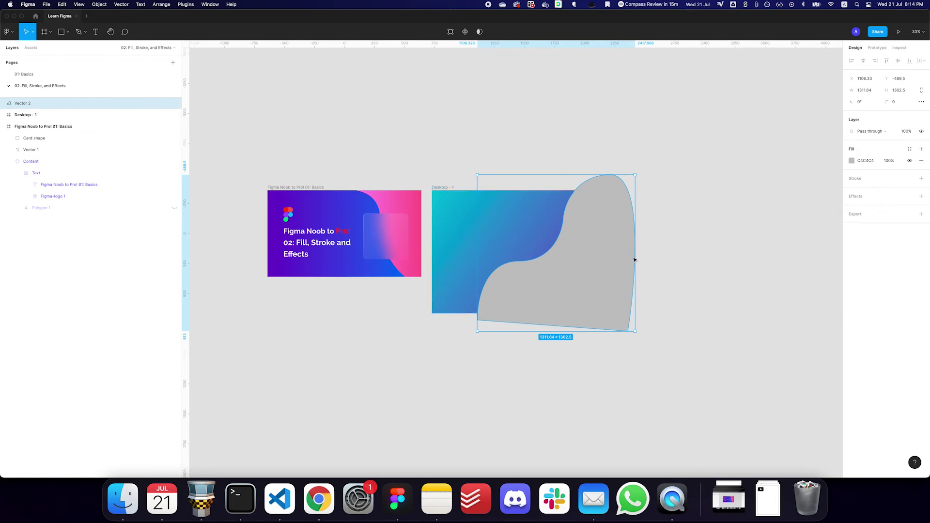
Nest the wavy vector shape inside the Desktop - 1 frame and deselect it
click(2, 126)
drag(27, 104, 436, 188)
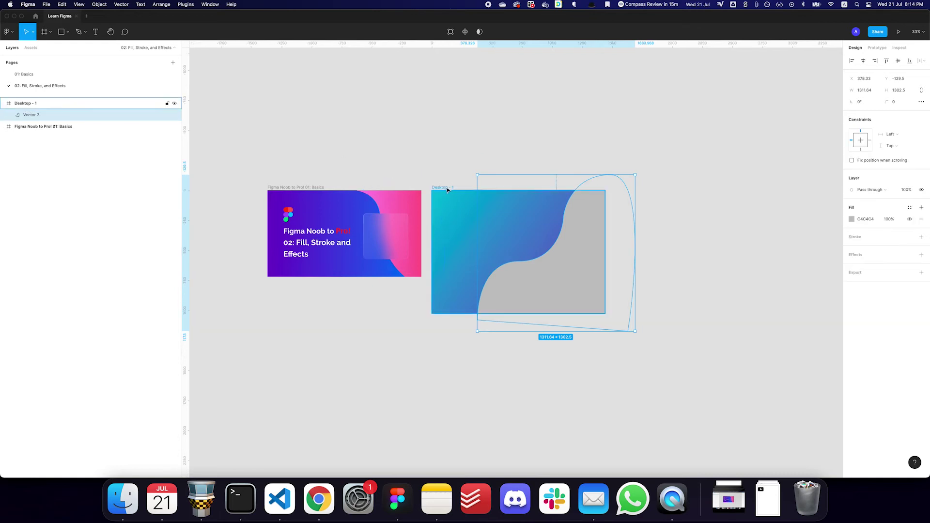
click(528, 147)
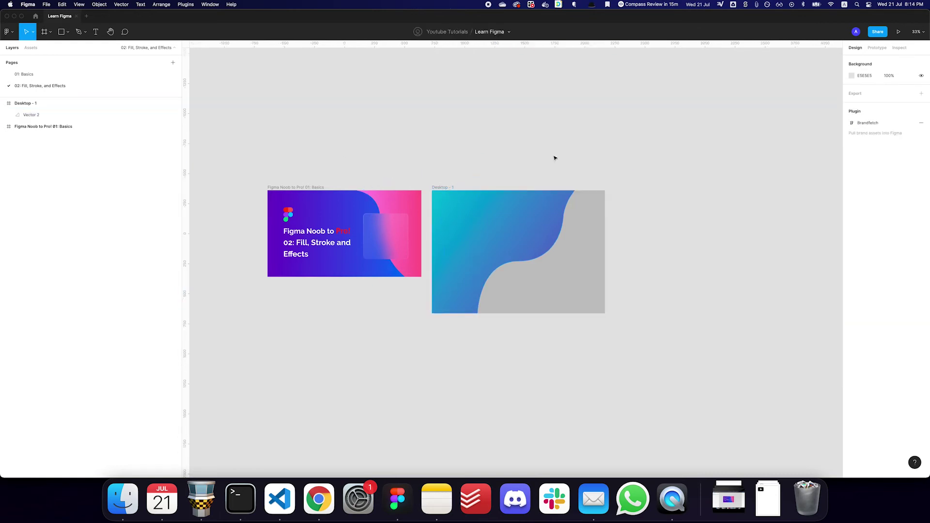
Turn content clipping off and back on for the Desktop - 1 frame
click(588, 274)
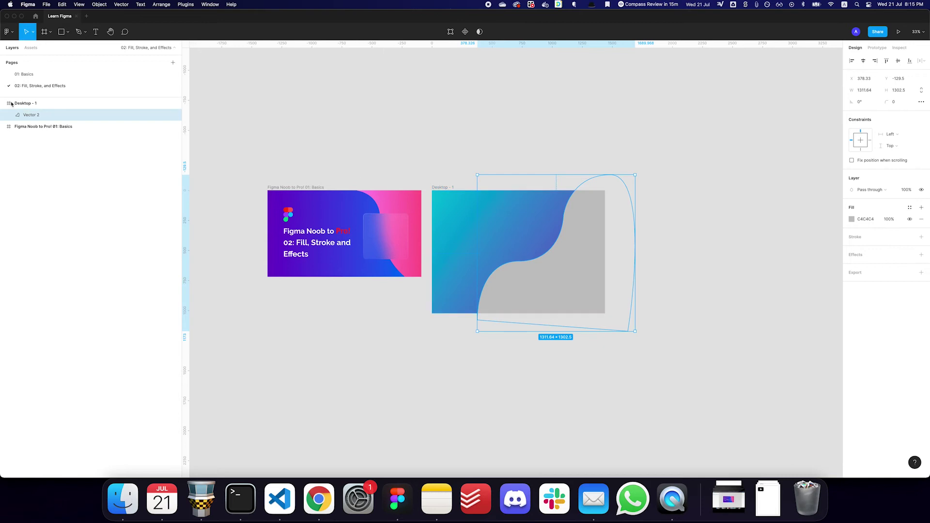
click(440, 188)
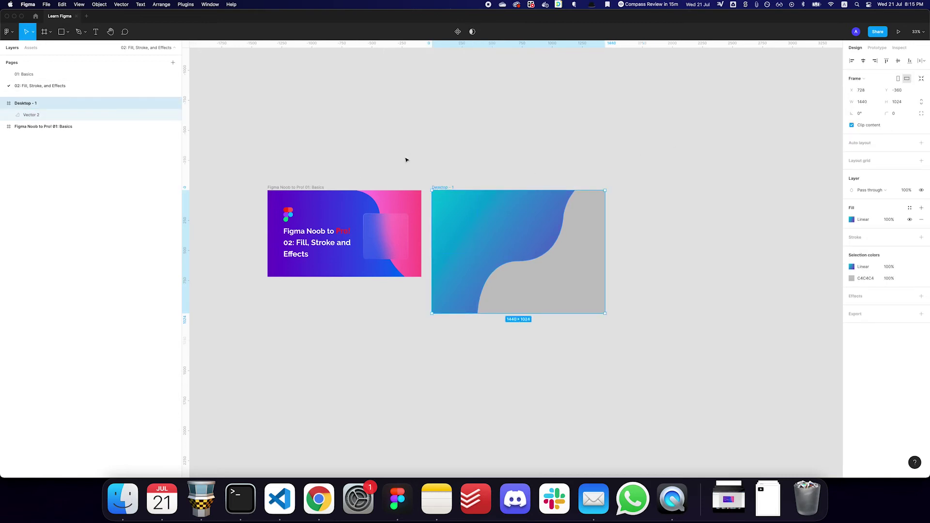
click(868, 126)
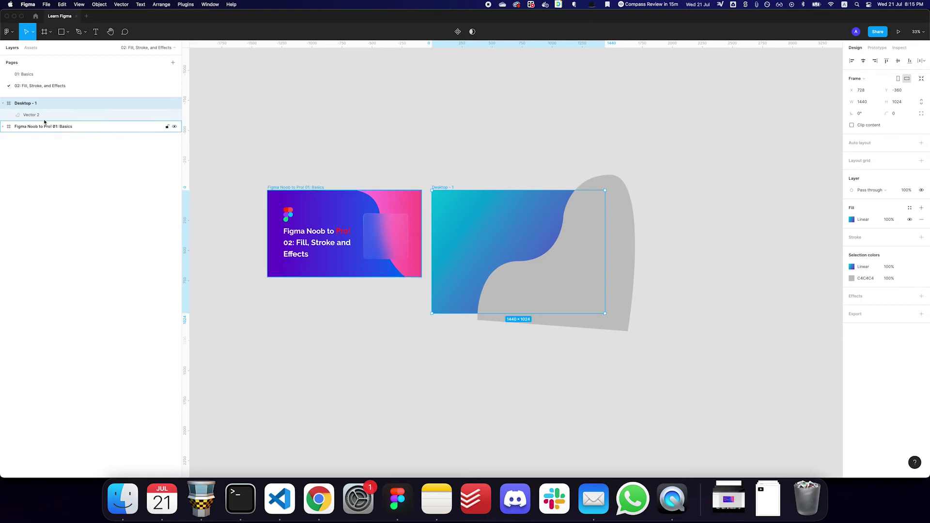
click(868, 128)
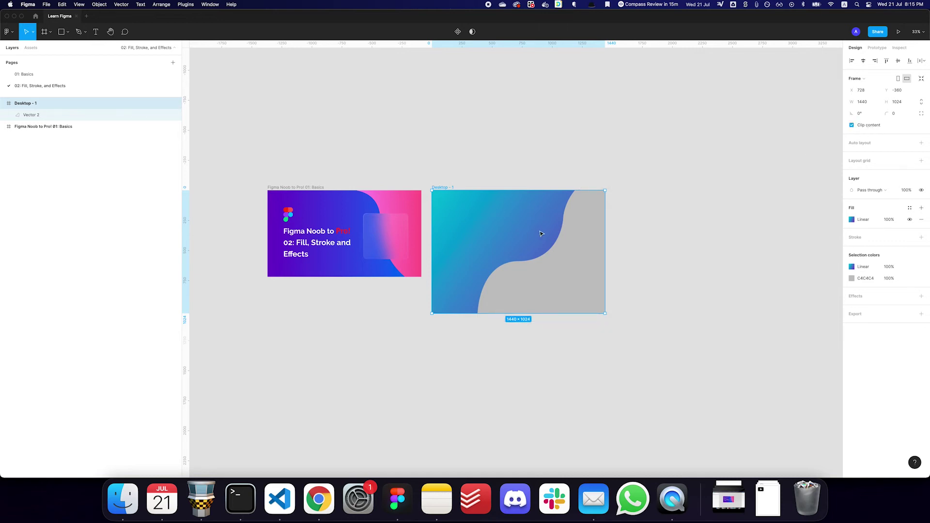
Enlarge the wavy shape from its upper-right corner to 1630 × 1618
click(572, 248)
drag(636, 181, 674, 216)
mouse_move(679, 134)
mouse_down()
mouse_move(634, 116)
mouse_move(544, 116)
mouse_move(676, 147)
mouse_move(697, 220)
mouse_move(692, 124)
mouse_move(683, 118)
mouse_move(671, 131)
mouse_up()
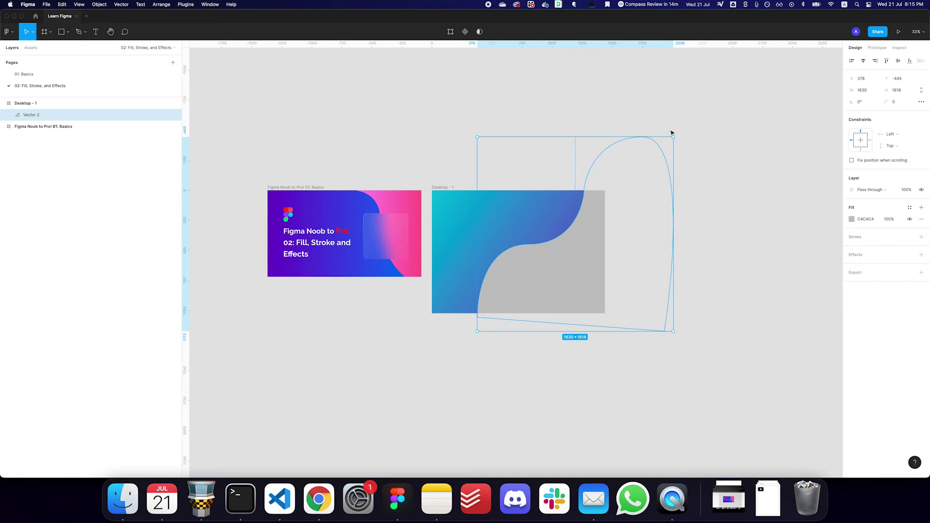
click(592, 244)
click(592, 244)
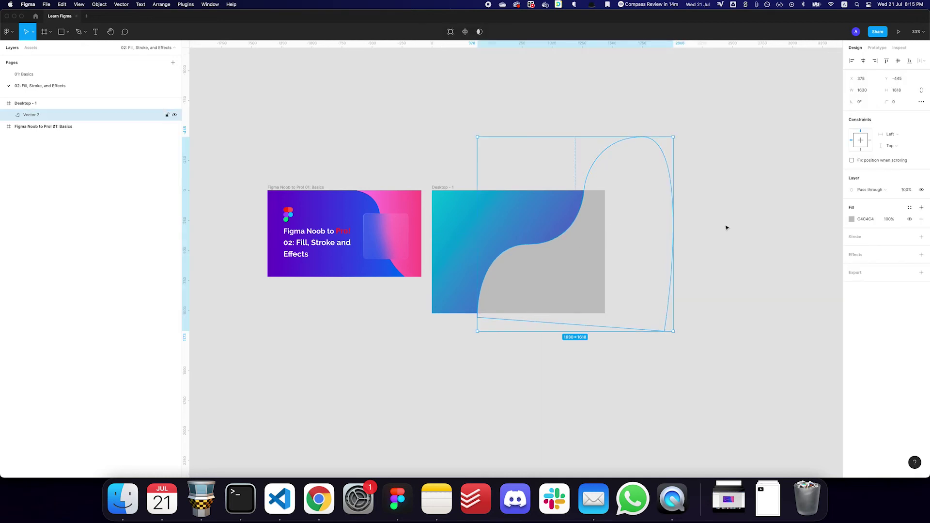
Change the wavy shape's fill from solid to a linear gradient
click(851, 220)
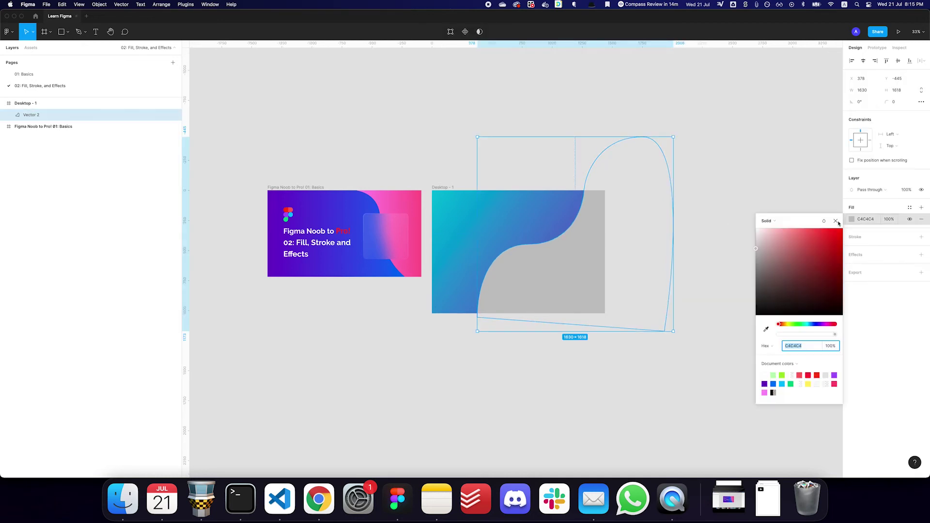
click(773, 226)
click(765, 230)
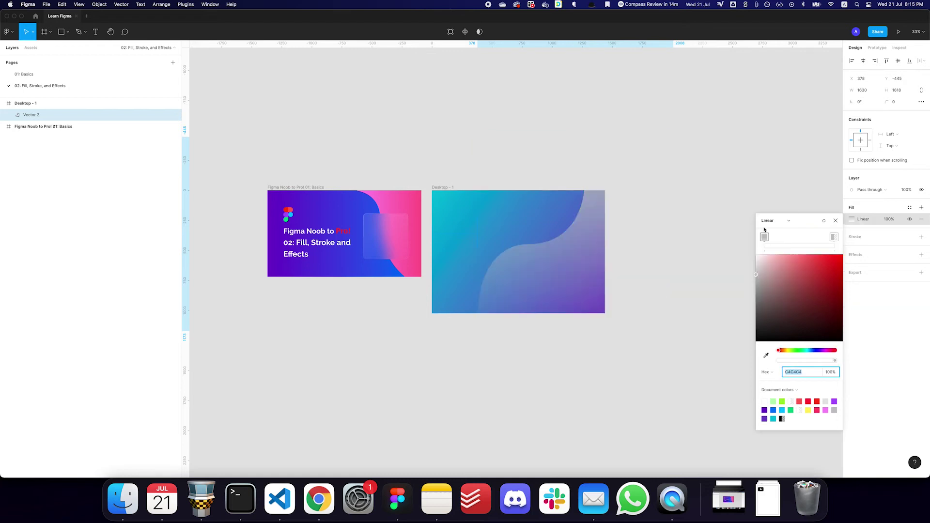
Set the wavy shape's gradient end stop to 100% opacity and recolor it red
click(835, 238)
click(828, 372)
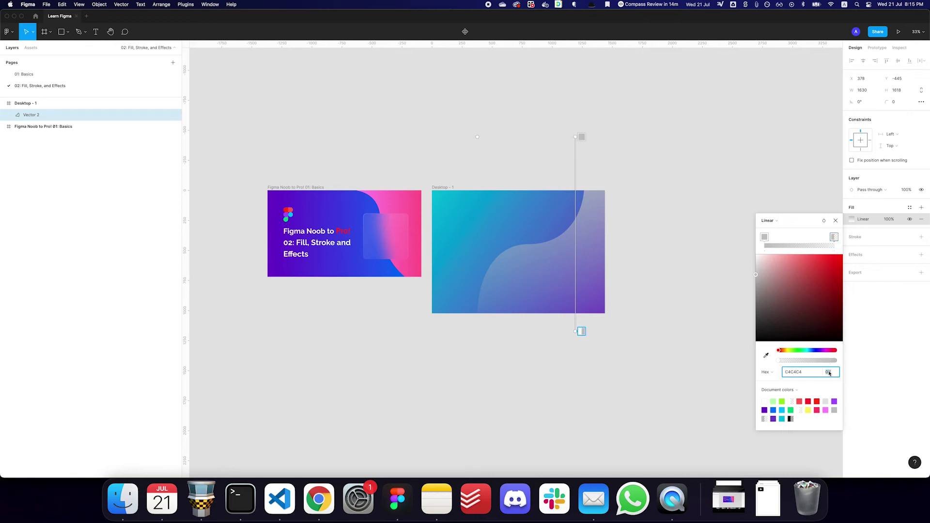
text(100)
key(Return)
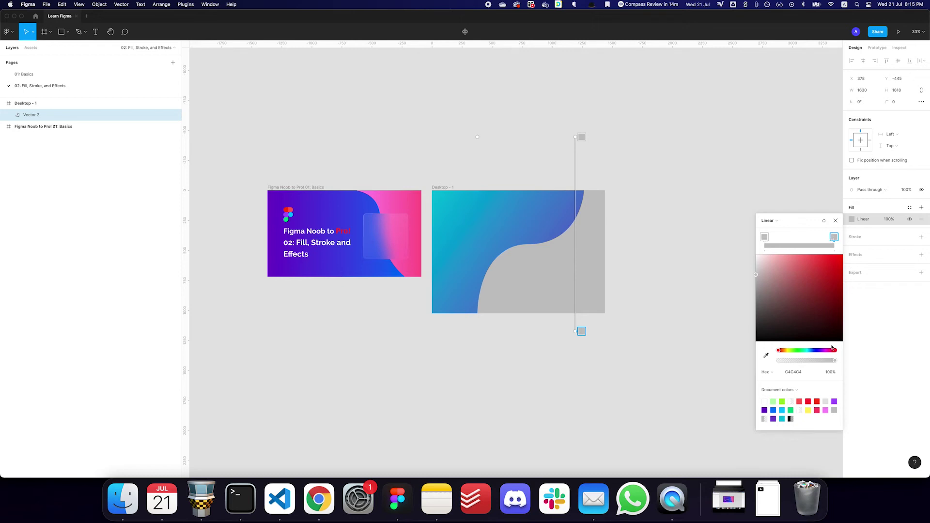
click(823, 264)
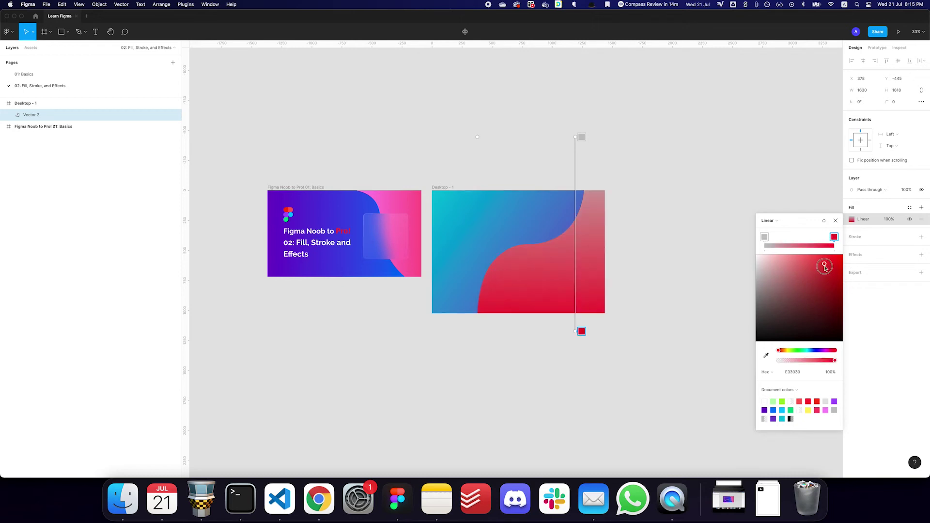
drag(819, 271, 803, 278)
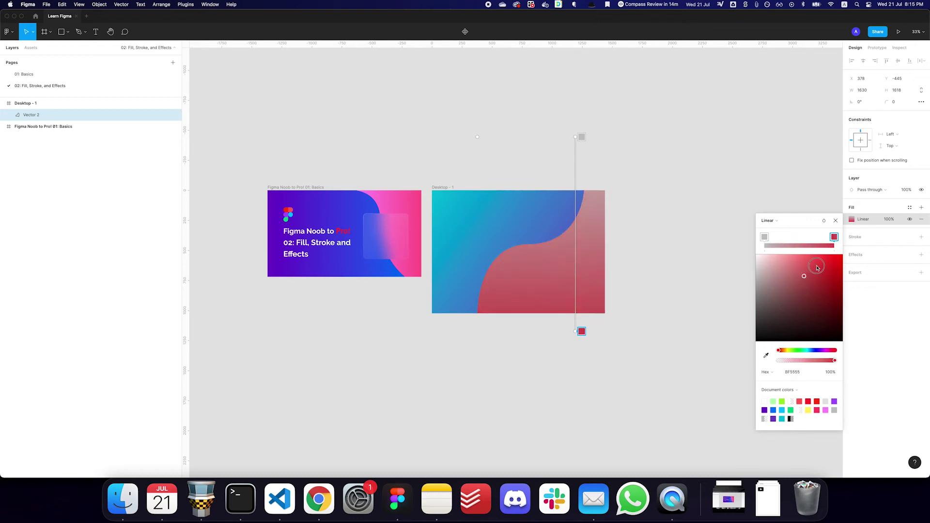
click(817, 265)
Recolor the start stop of the wavy shape's gradient to a muted yellow
click(765, 238)
drag(815, 272, 804, 272)
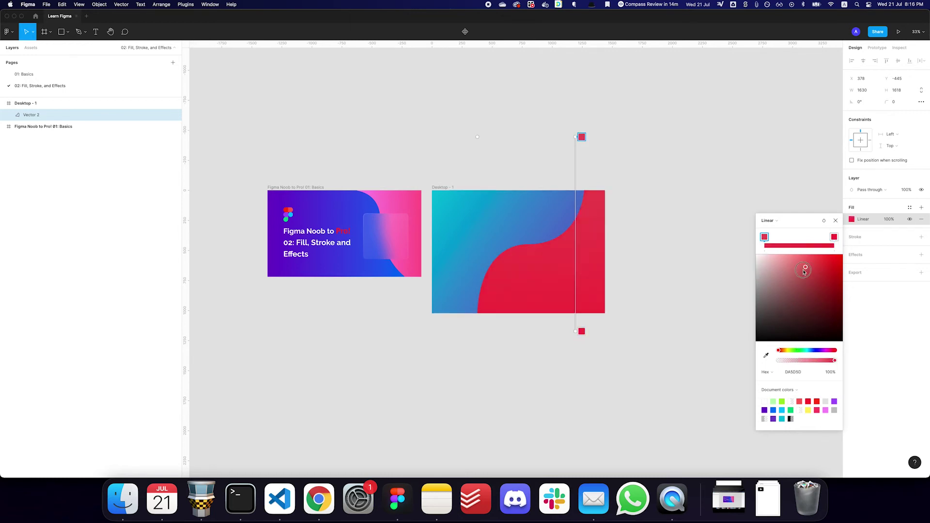
click(785, 350)
drag(785, 352, 788, 352)
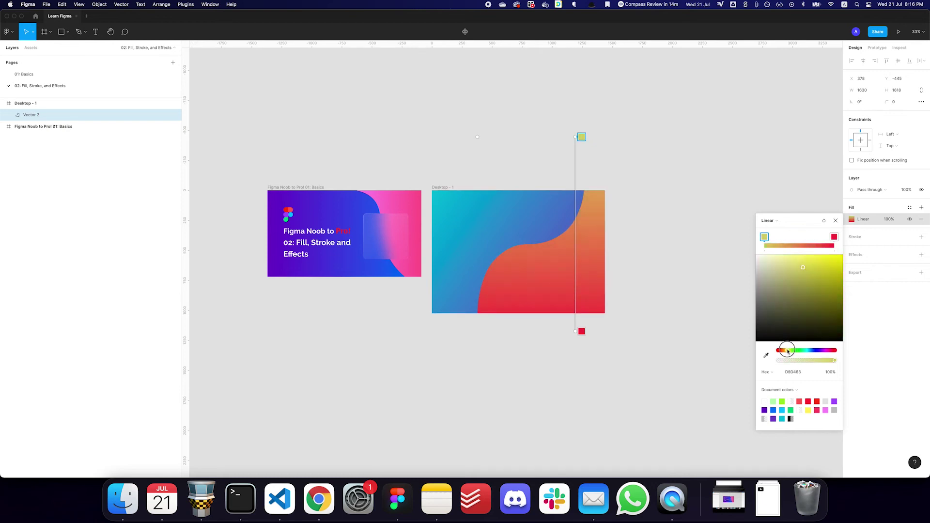
Lighten the red end stop of the wavy shape's gradient and deselect the shape
click(834, 237)
mouse_move(818, 265)
mouse_down()
mouse_move(797, 267)
mouse_move(808, 263)
mouse_up()
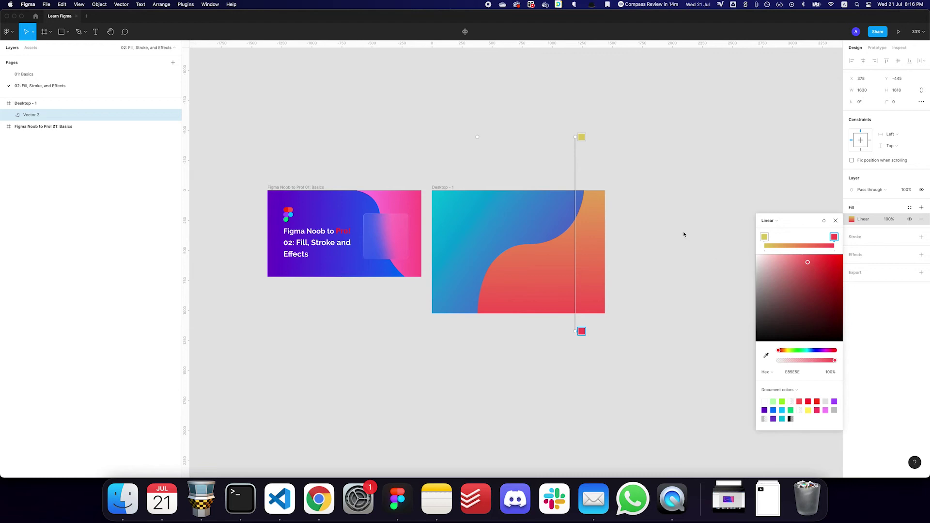
key(Escape)
click(716, 222)
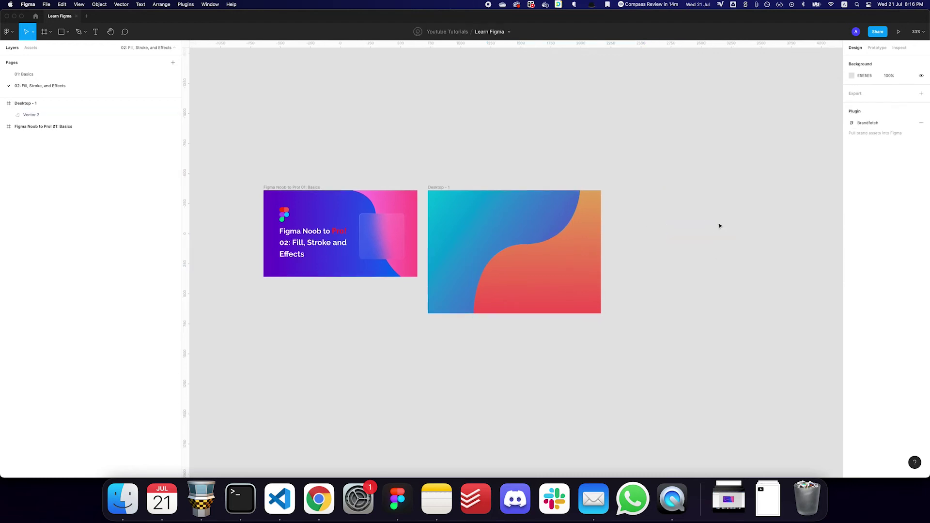
Draw a rectangle about 426 × 444 near the middle of the Desktop - 1 frame
key(r)
drag(486, 217, 492, 222)
drag(537, 272, 538, 273)
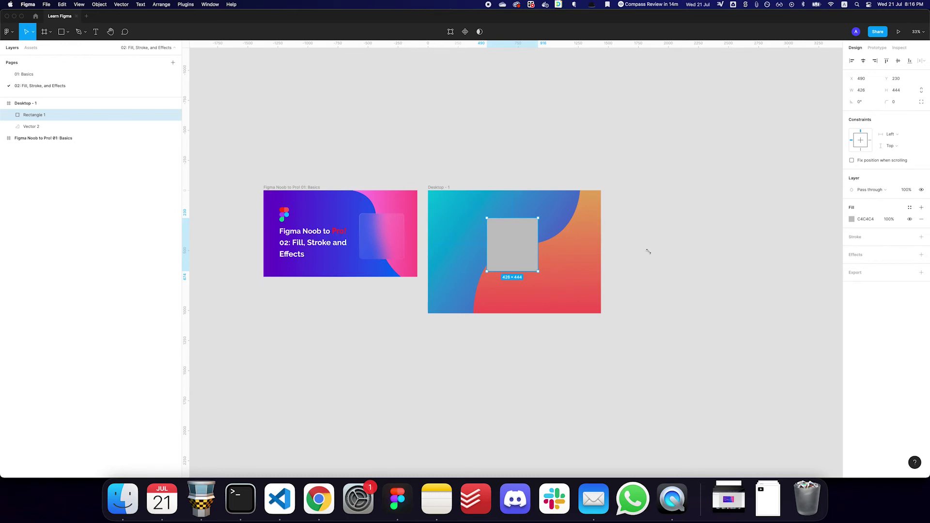
Set the new rectangle's fill color to white (FFFFFF)
click(851, 219)
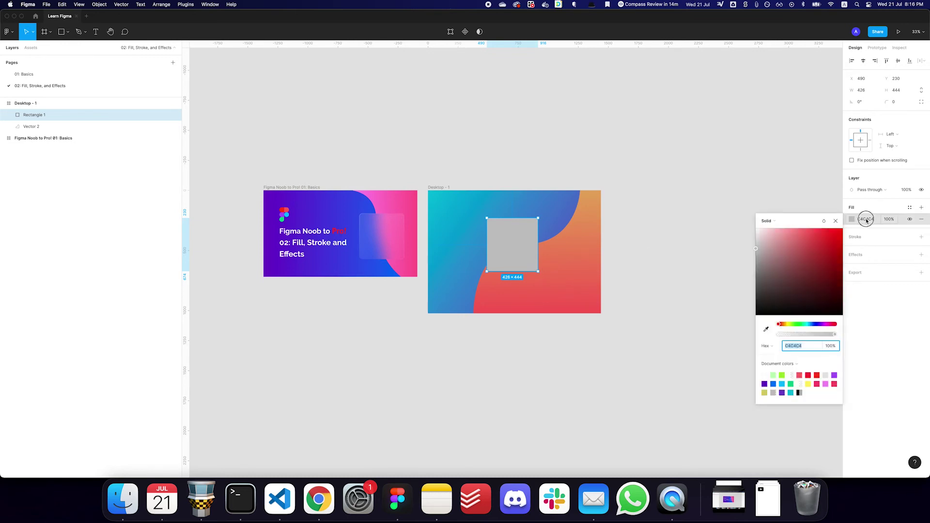
click(866, 220)
text(f)
key(Return)
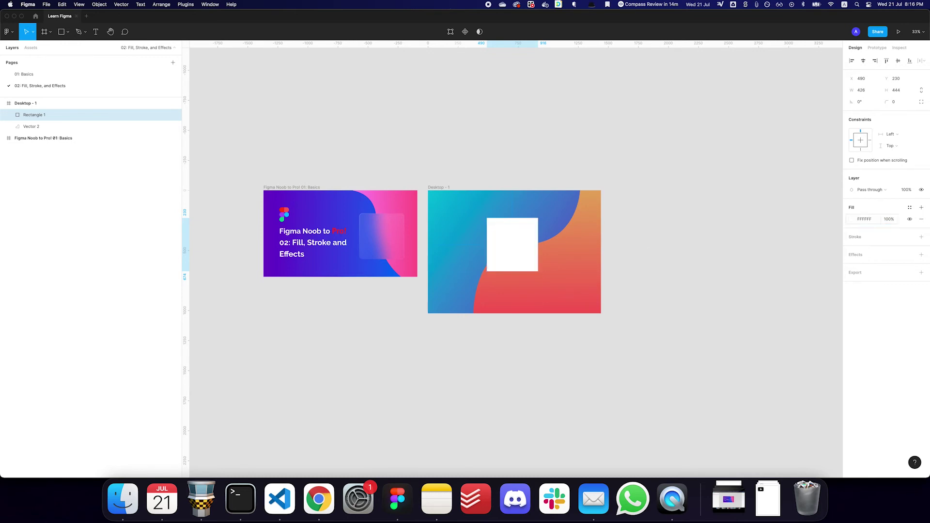
Change the rectangle's fill to a linear gradient and move its start point to the rectangle's upper-left corner
click(851, 219)
click(777, 220)
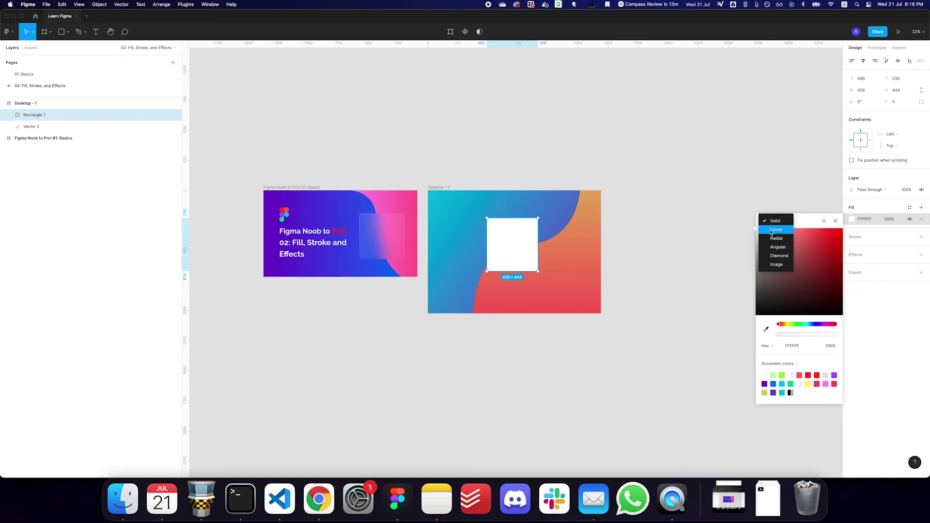
click(772, 233)
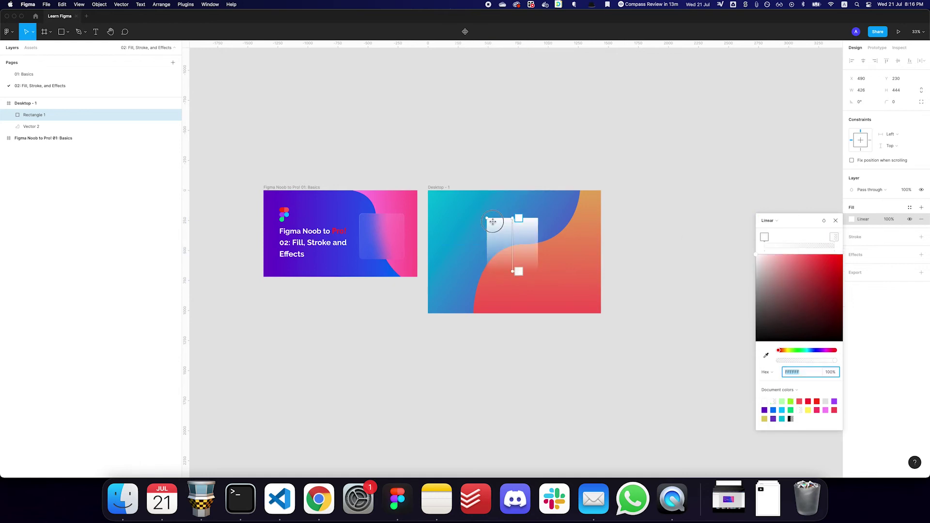
drag(512, 219, 490, 221)
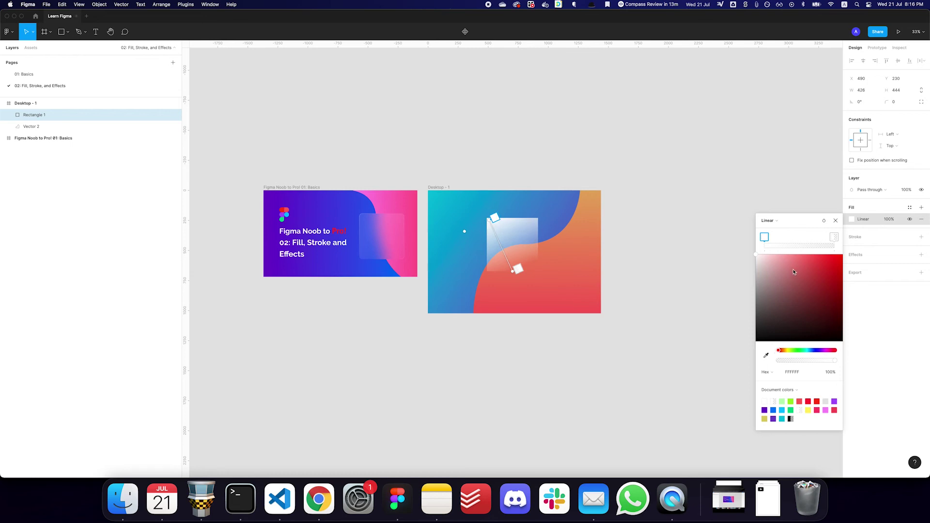
Set the rectangle's gradient opacity to 40% at the start stop and 10% at the end stop
click(830, 373)
text(40)
key(Return)
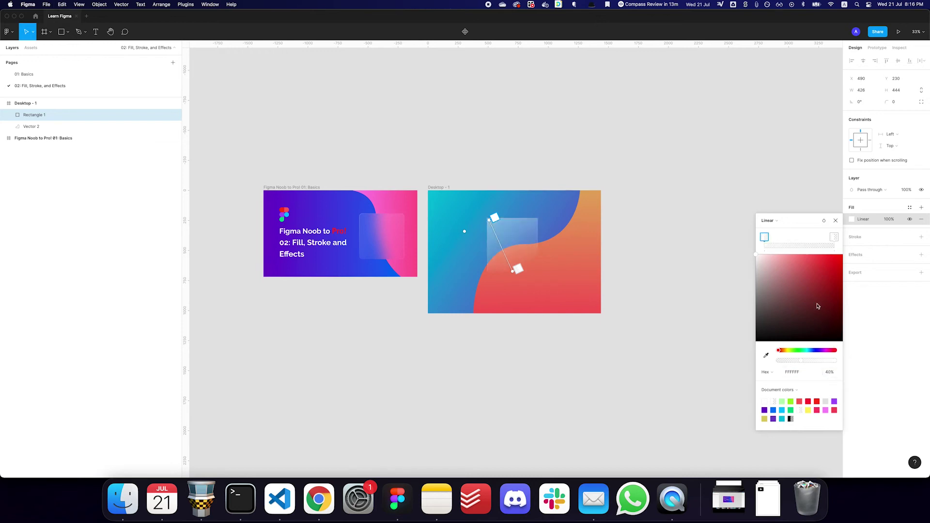
click(833, 237)
click(830, 373)
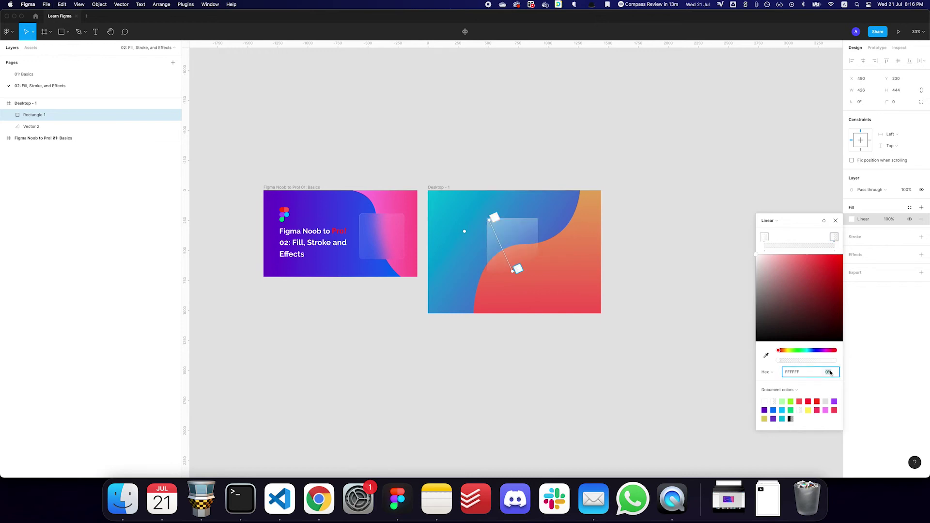
text(10)
key(Return)
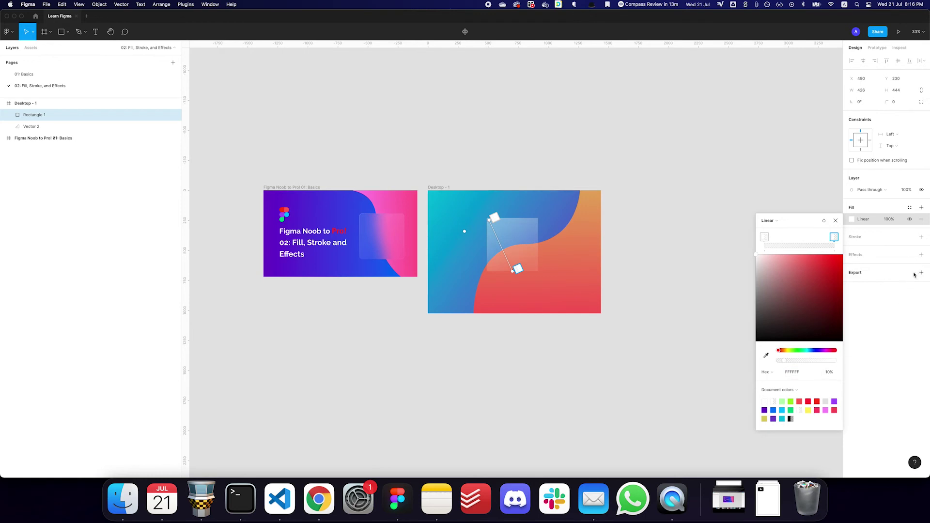
Add a background blur effect of 100 to the rectangle and deselect it
click(920, 255)
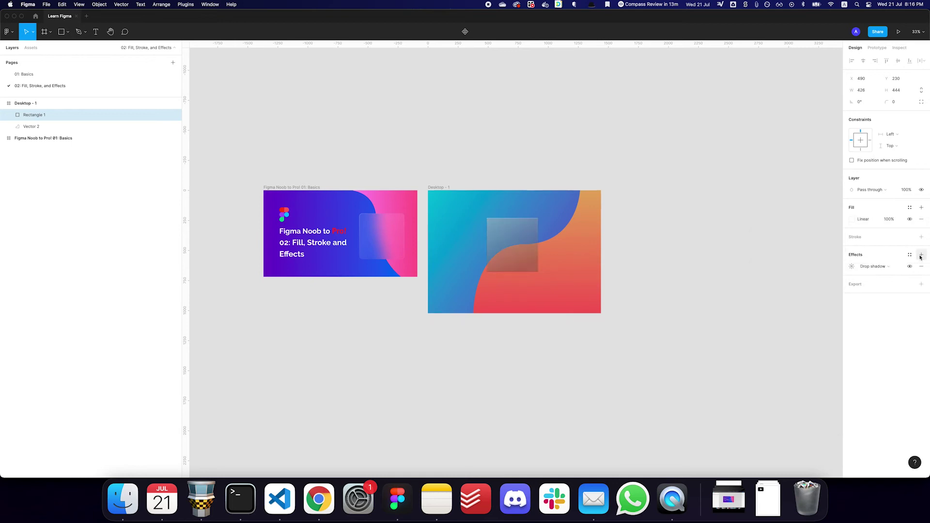
click(866, 267)
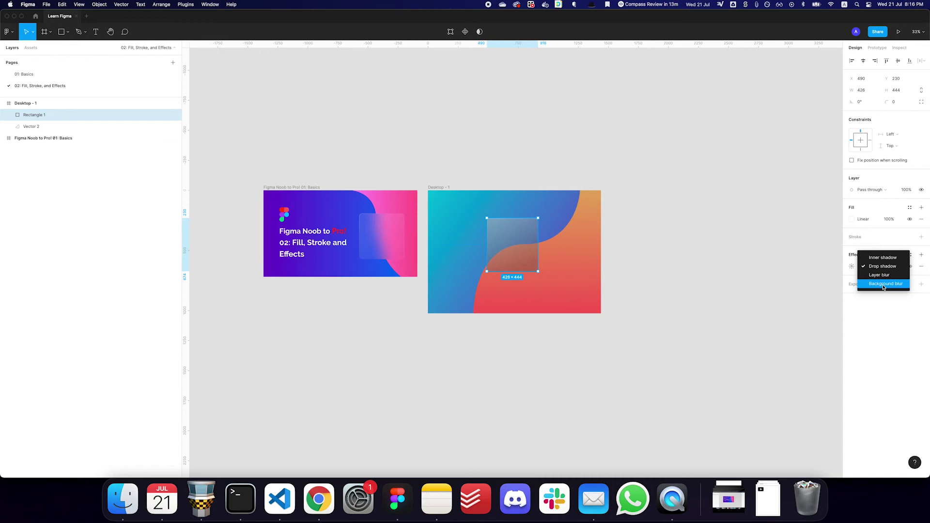
click(884, 284)
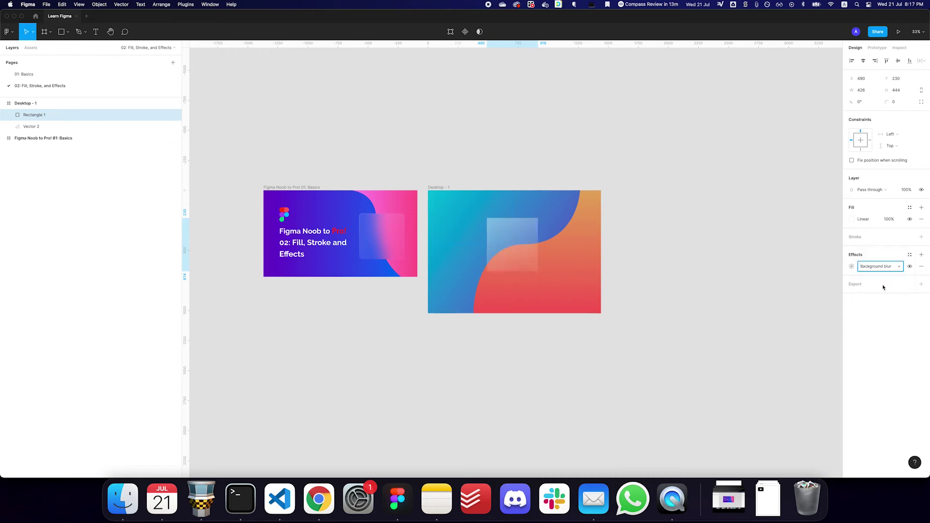
click(853, 267)
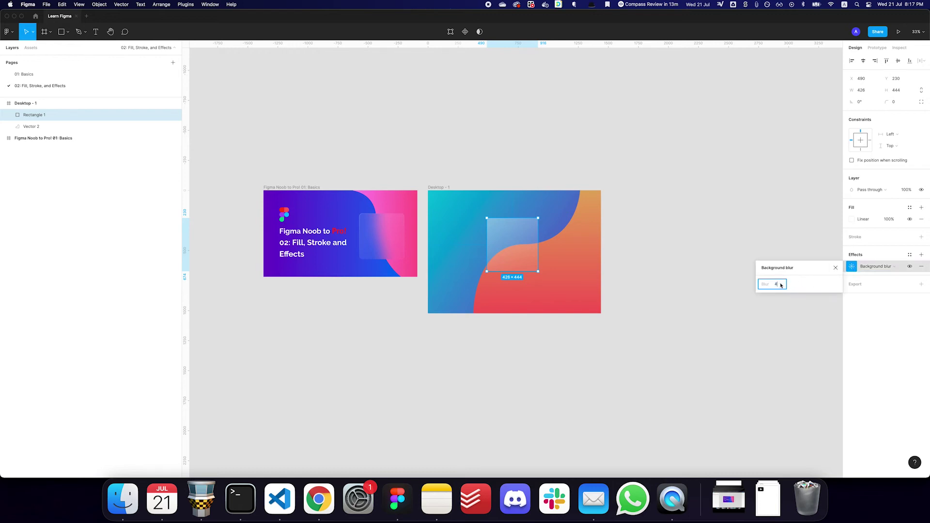
text(100)
key(Return)
click(542, 160)
Try a corner radius of 10 on the glass rectangle and deselect it
click(495, 246)
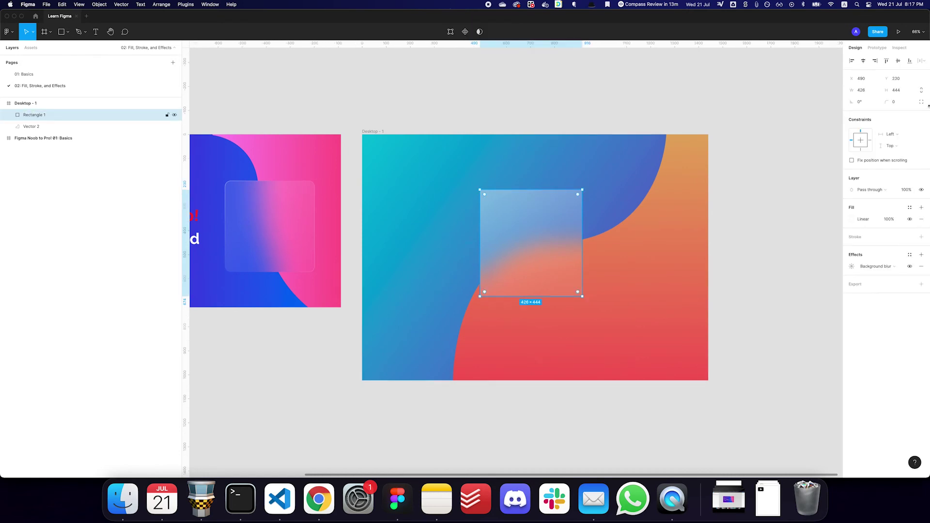
click(900, 103)
text(10)
key(Return)
click(551, 107)
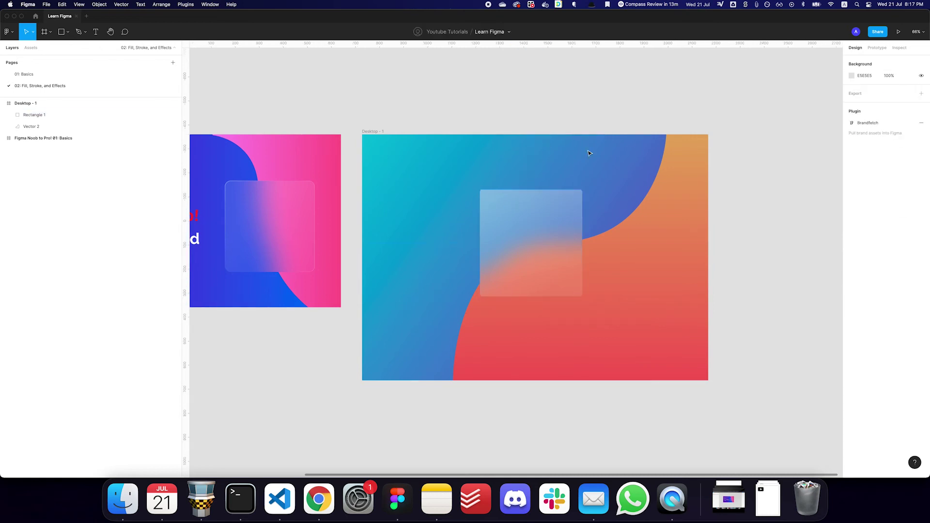
Try a corner radius of 50 on the glass rectangle
click(551, 224)
click(904, 104)
text(50)
key(Return)
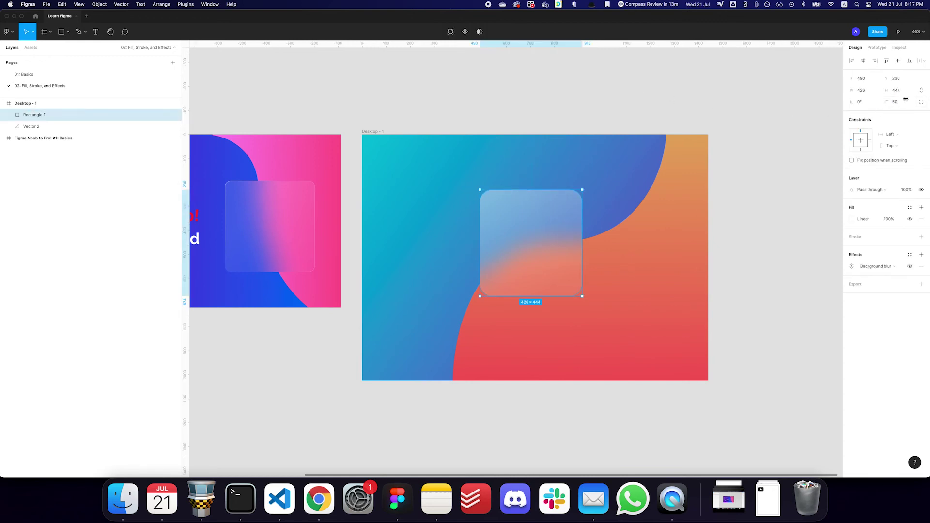
Set the glass rectangle's corner radius to 20 and deselect it
click(902, 105)
text(20)
key(Return)
click(659, 109)
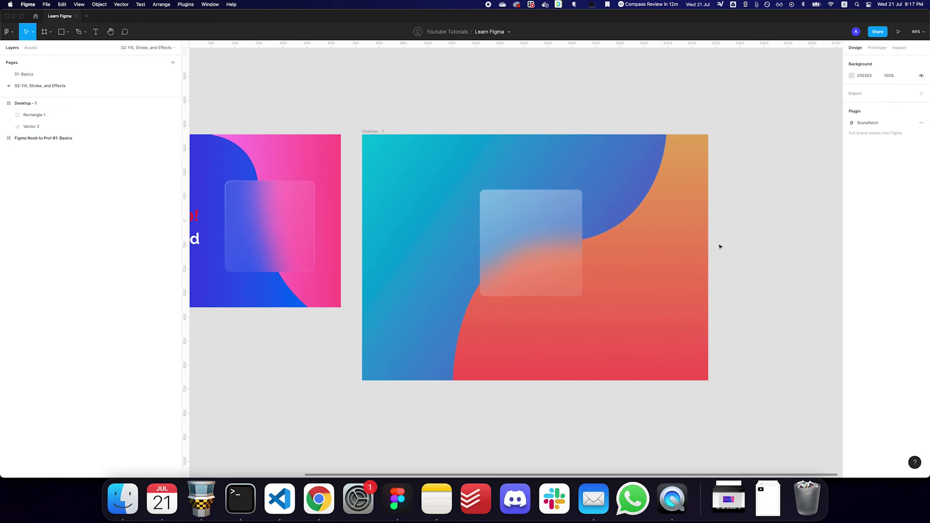
Try 0% opacity on the end stop of the glass rectangle's gradient and undo the change
click(556, 247)
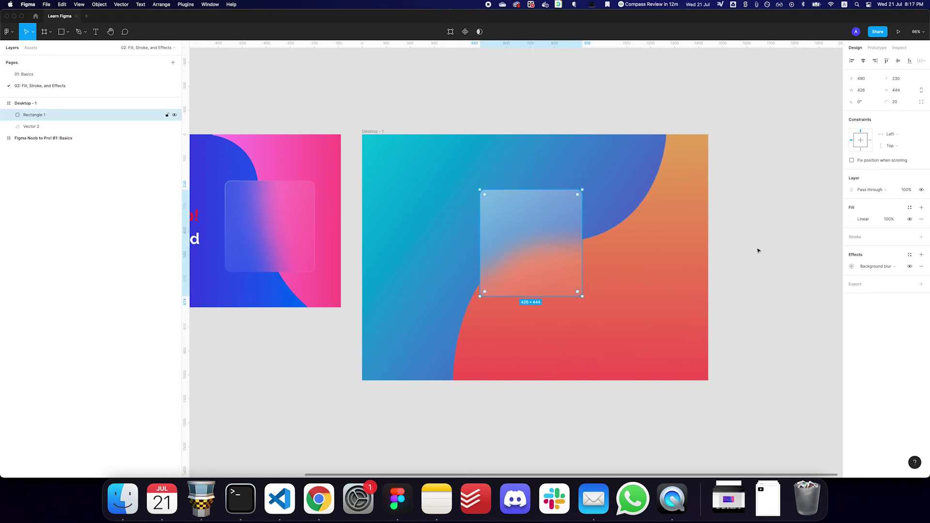
click(852, 219)
click(830, 237)
click(830, 373)
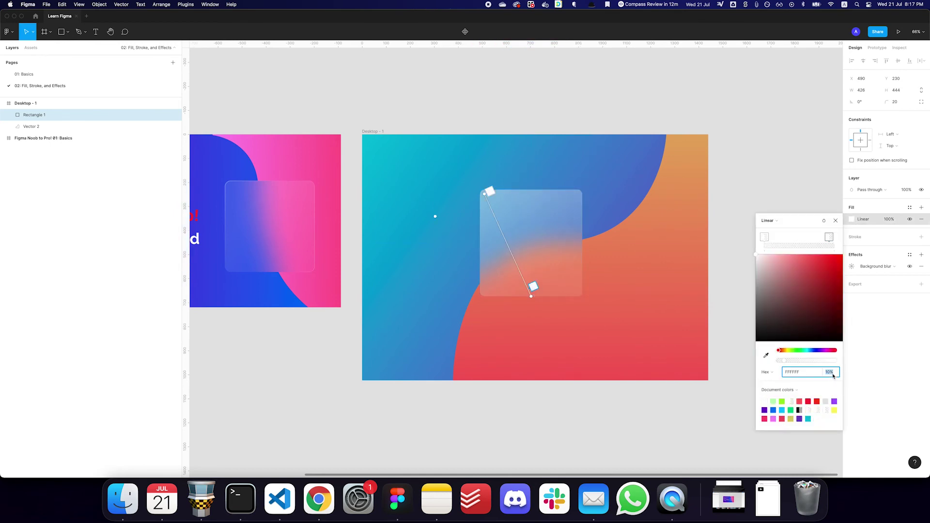
text(0)
key(Return)
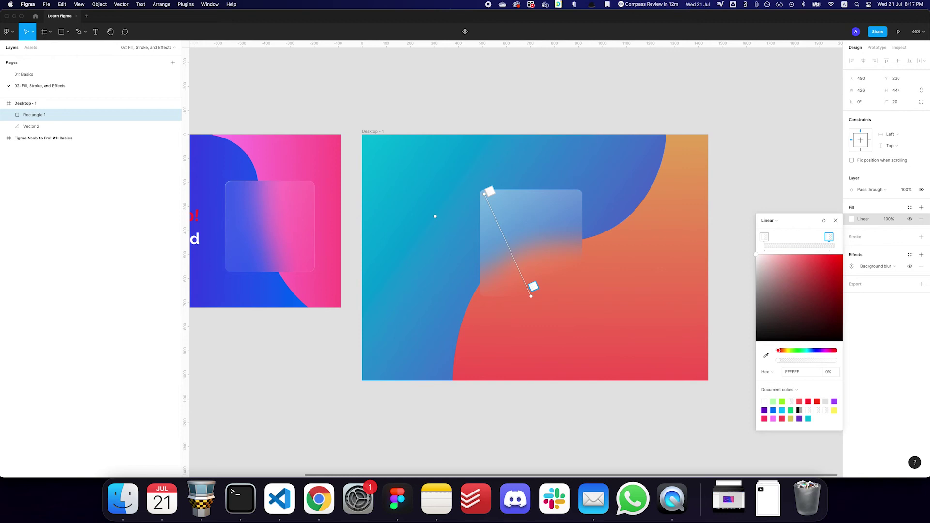
key(super+z)
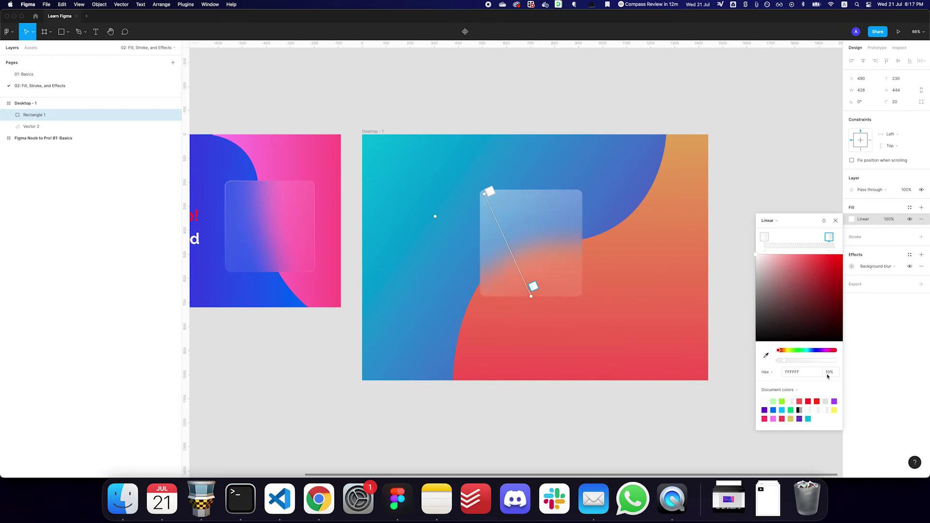
key(Escape)
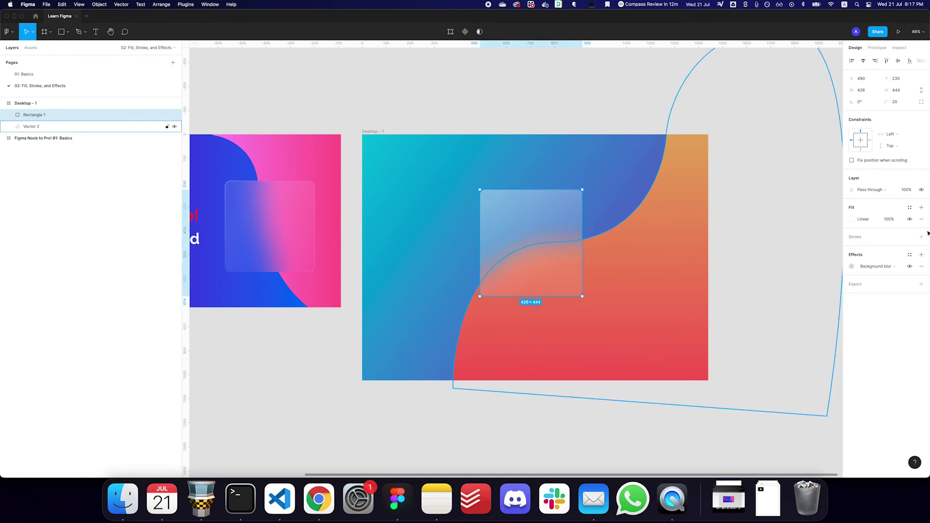
Add a white (FFFFFF) stroke to the glass rectangle and set its width to 2
click(922, 237)
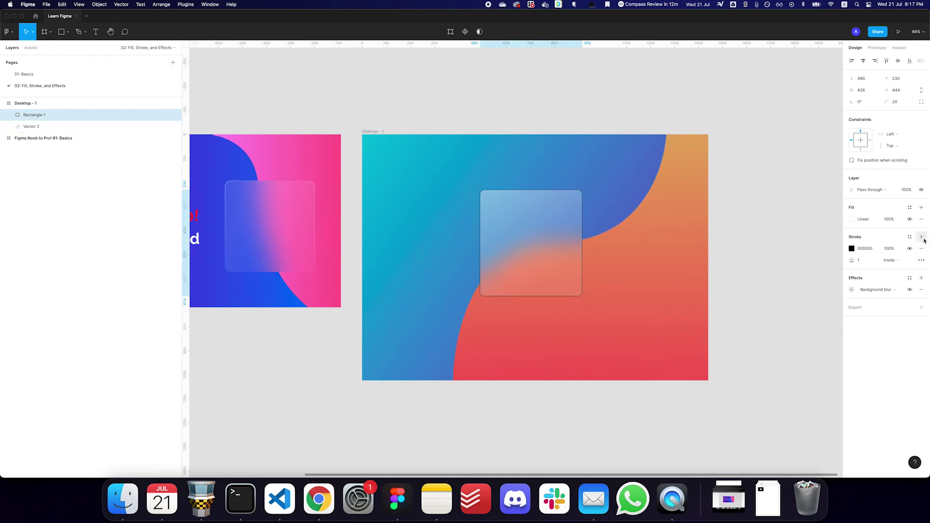
click(865, 248)
text(fff)
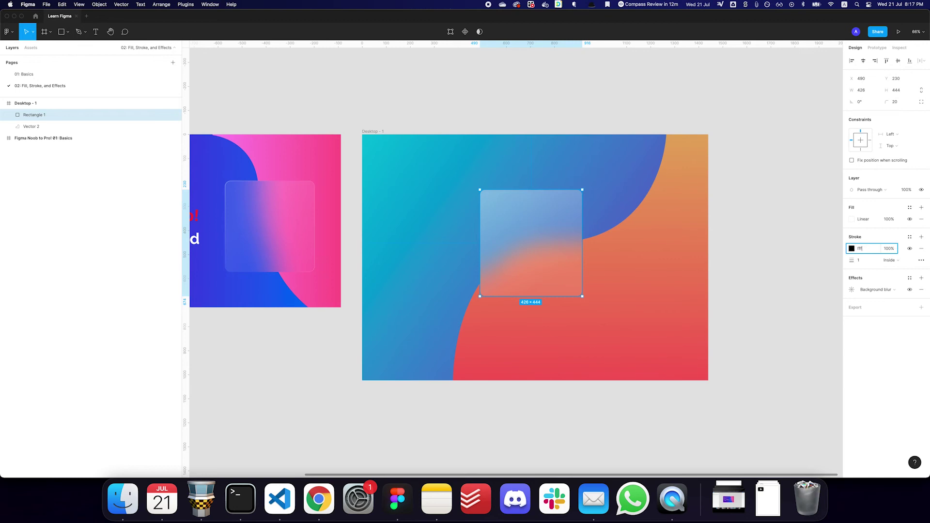
key(Return)
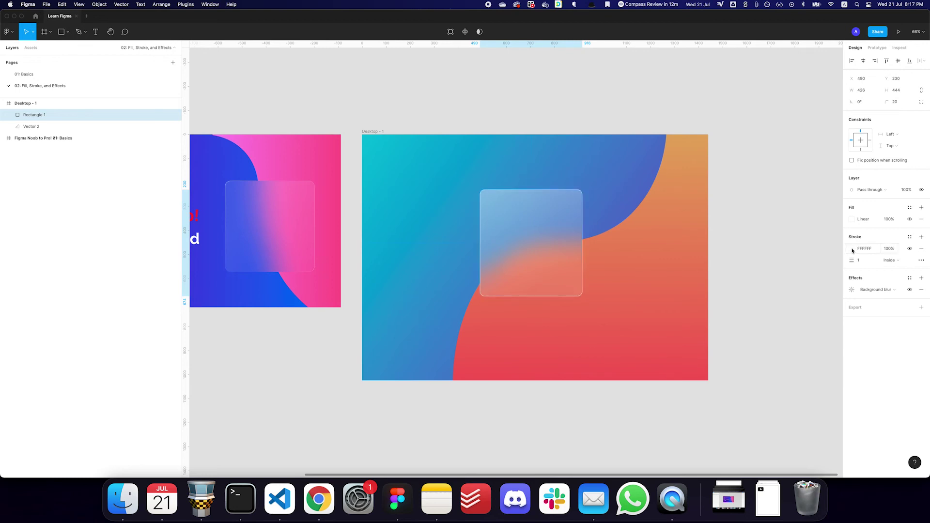
click(869, 259)
text(2)
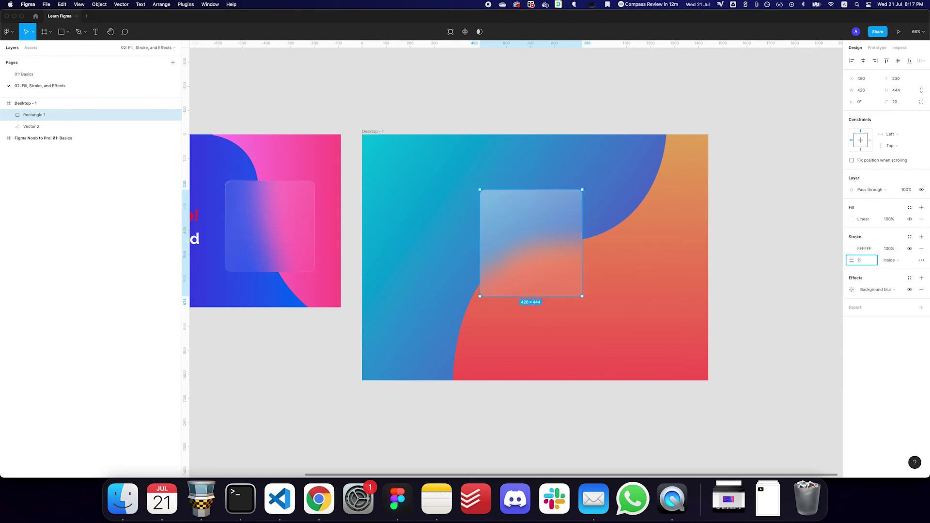
key(Return)
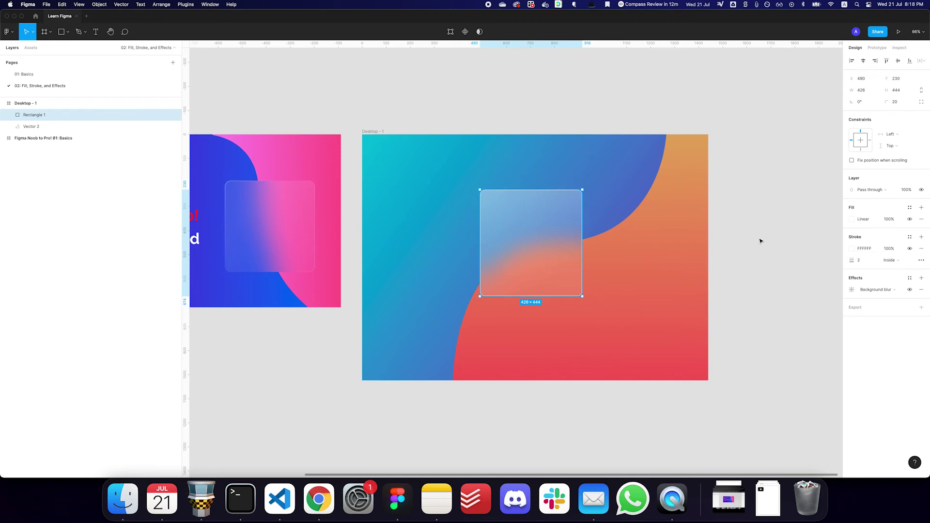
Change the glass rectangle's white stroke to a linear gradient running from just outside its upper-left corner to near its center
click(777, 240)
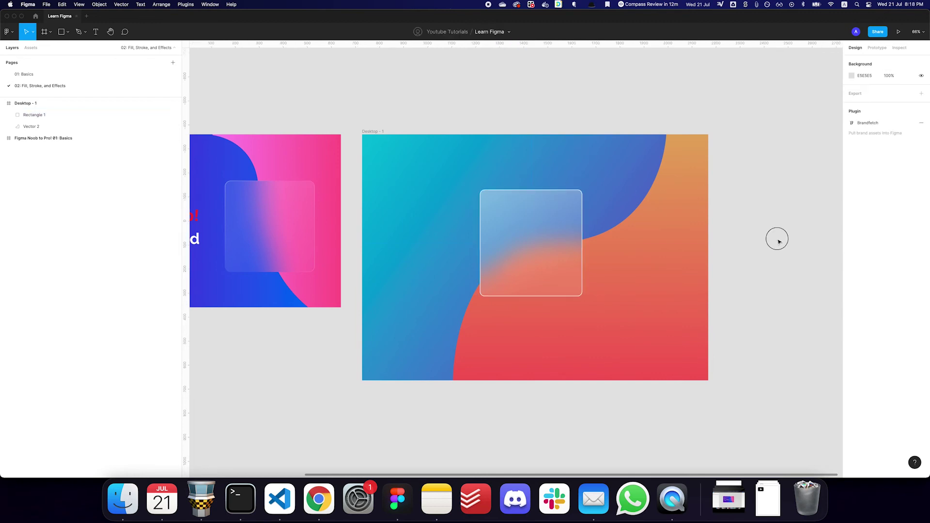
click(531, 242)
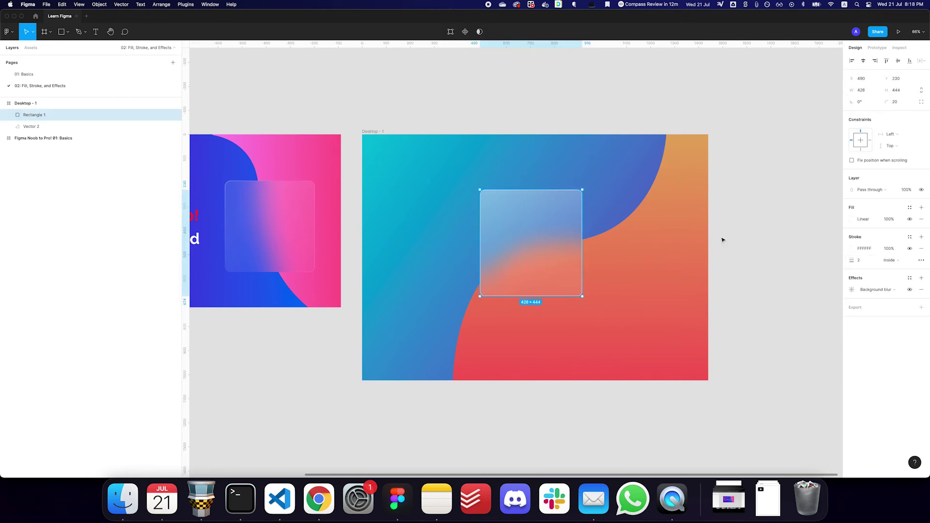
click(852, 249)
click(775, 250)
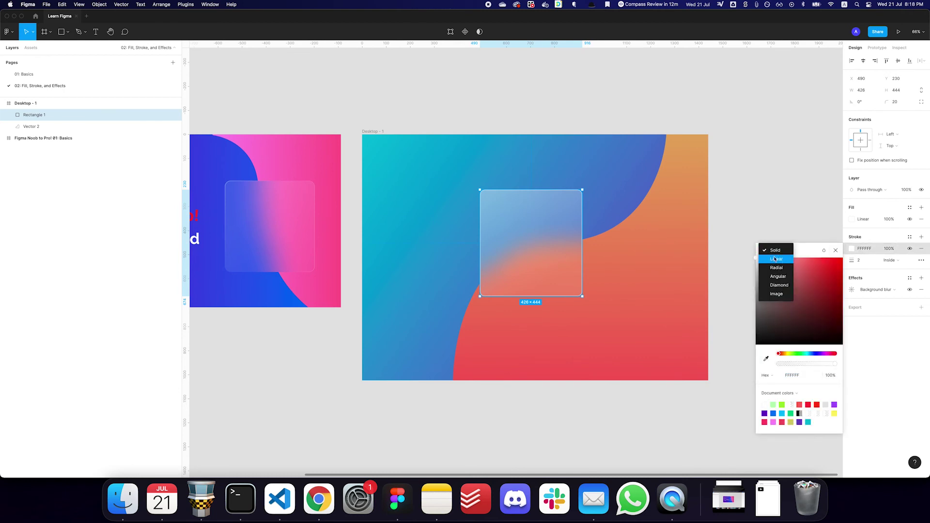
click(783, 261)
drag(529, 190, 466, 179)
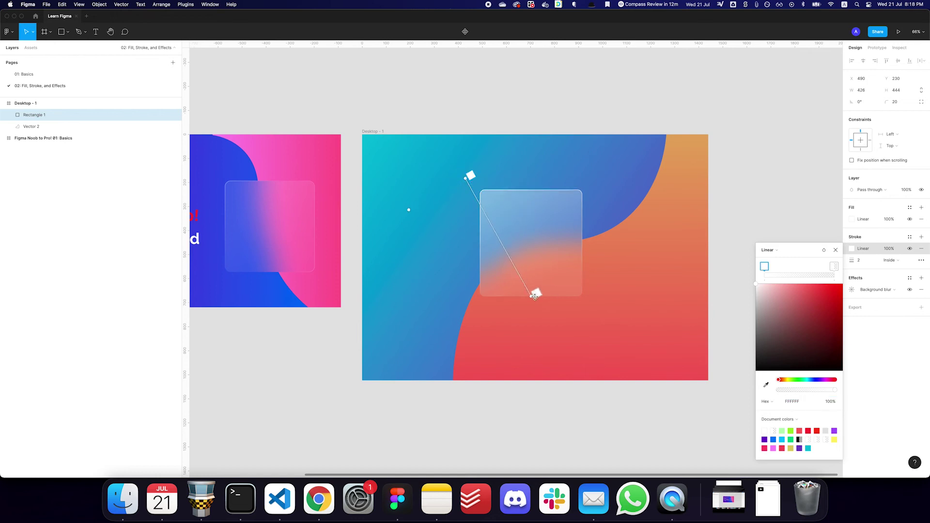
mouse_move(535, 294)
mouse_down()
mouse_move(514, 235)
mouse_move(524, 237)
mouse_up()
click(478, 191)
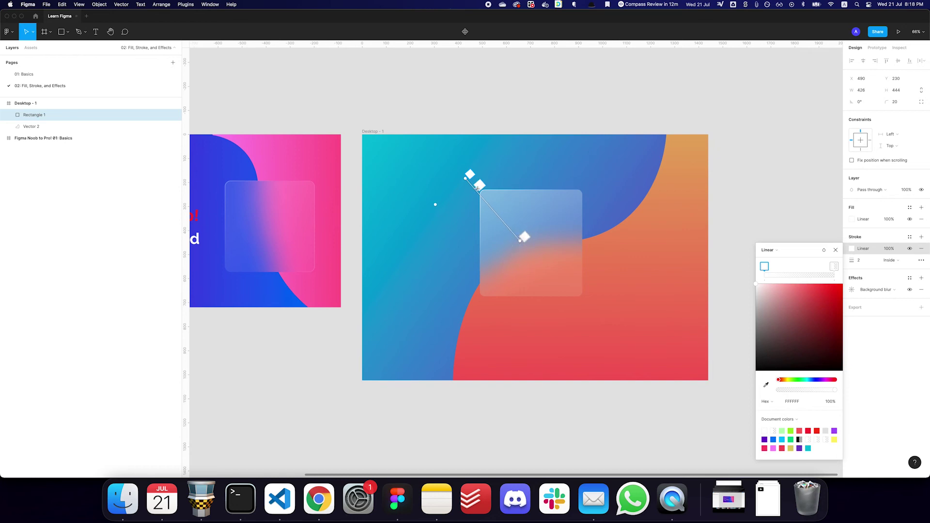
key(Delete)
key(Escape)
Add a second linear gradient stroke to the glass rectangle, running from just outside its lower-right corner inward
click(921, 237)
click(852, 248)
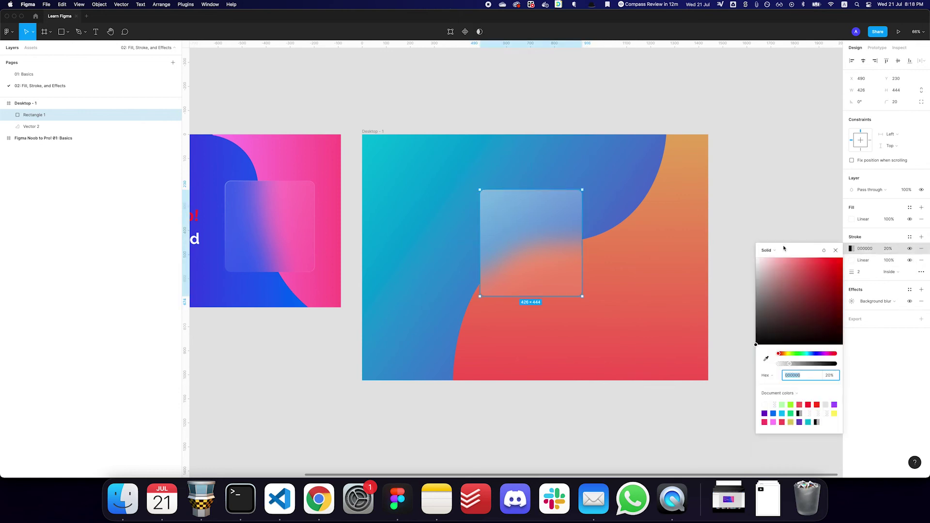
click(779, 252)
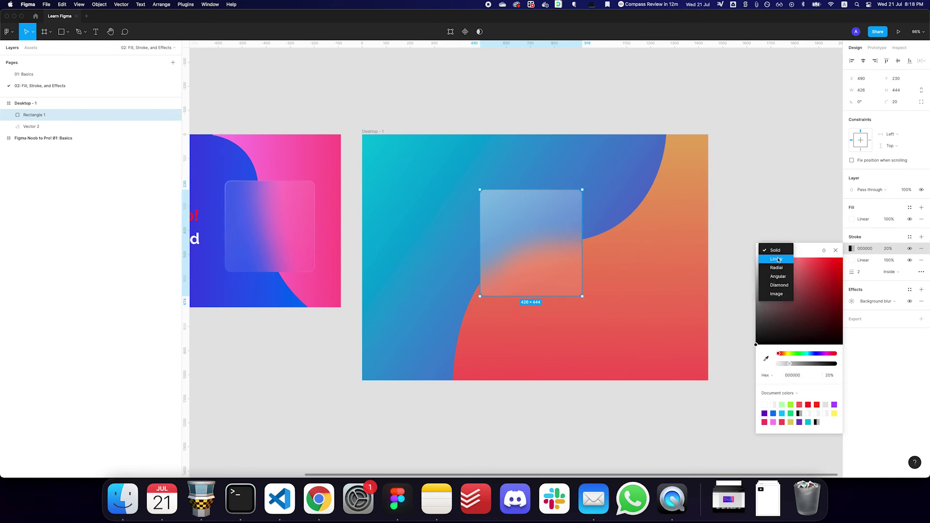
click(778, 259)
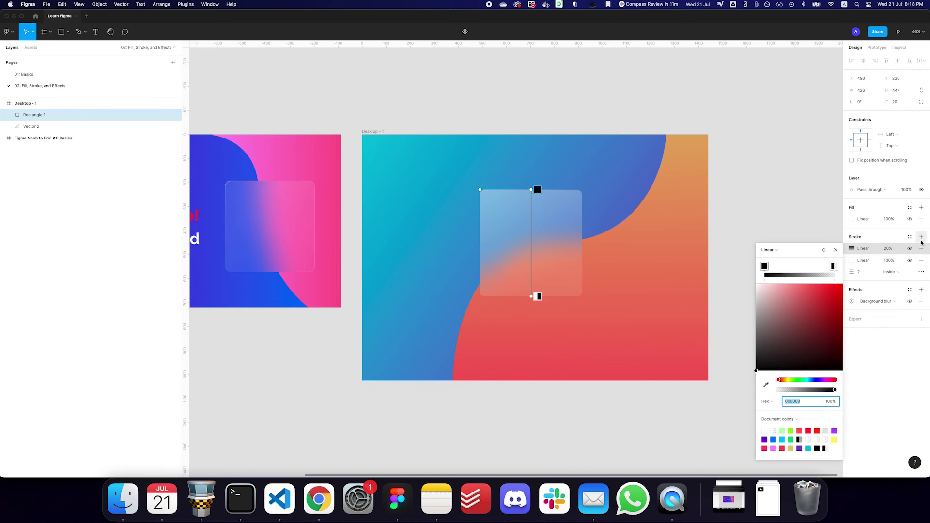
drag(538, 190, 607, 301)
drag(532, 297, 545, 276)
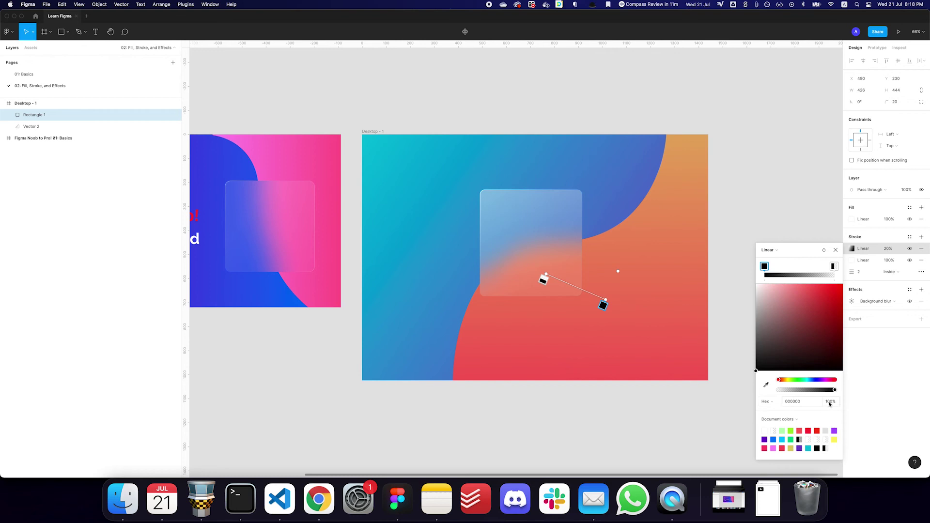
Make both stops of the second stroke gradient white (FFFFFF), with the end stop at 100% opacity
drag(776, 298, 743, 266)
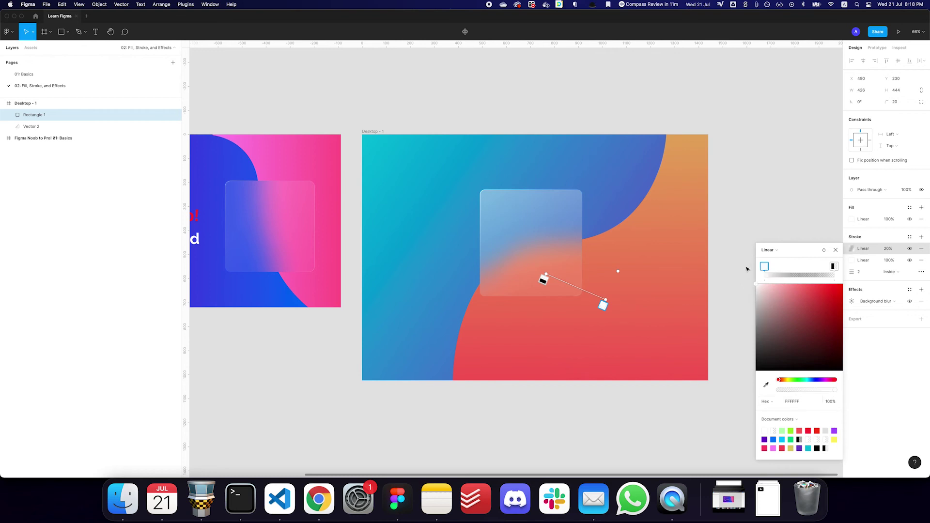
click(834, 266)
click(831, 401)
text(100)
click(806, 341)
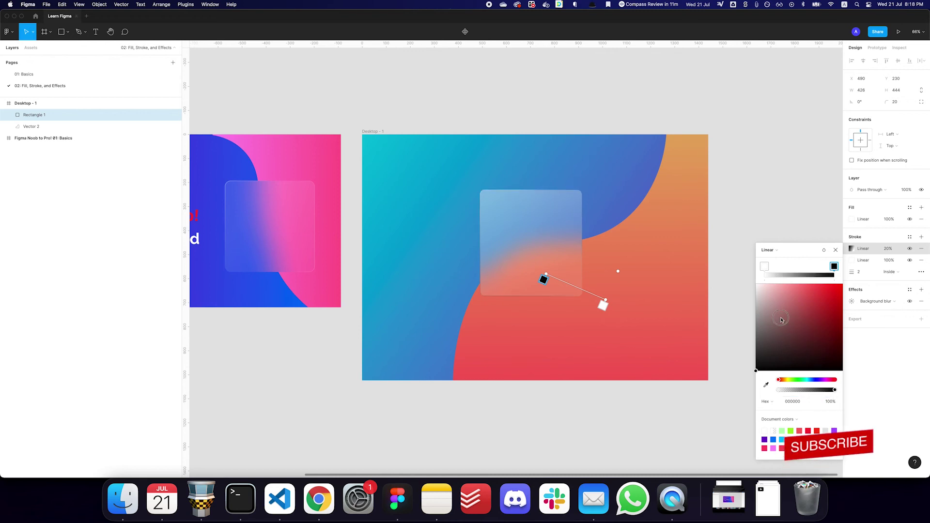
drag(750, 286, 750, 286)
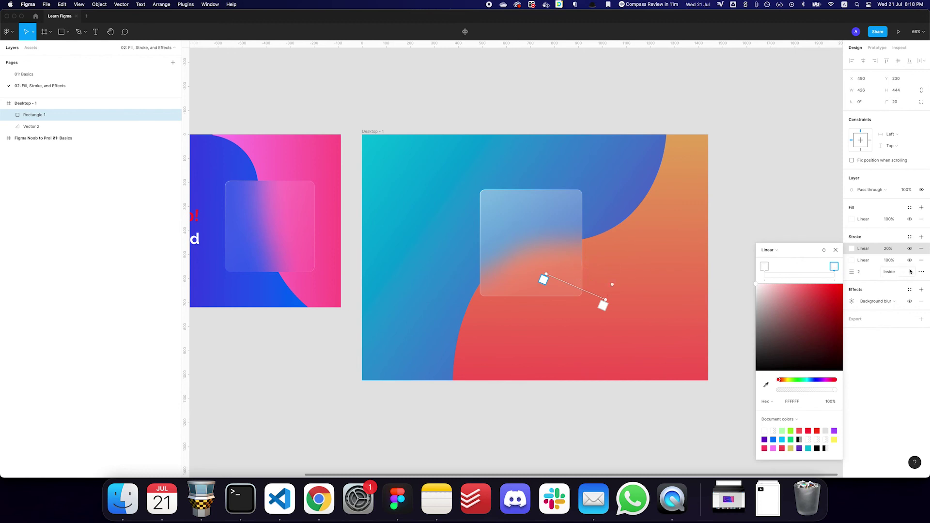
Set the original upper-left gradient stroke's opacity to 50% and deselect the rectangle
click(895, 261)
text(50)
key(Return)
key(Escape)
click(740, 220)
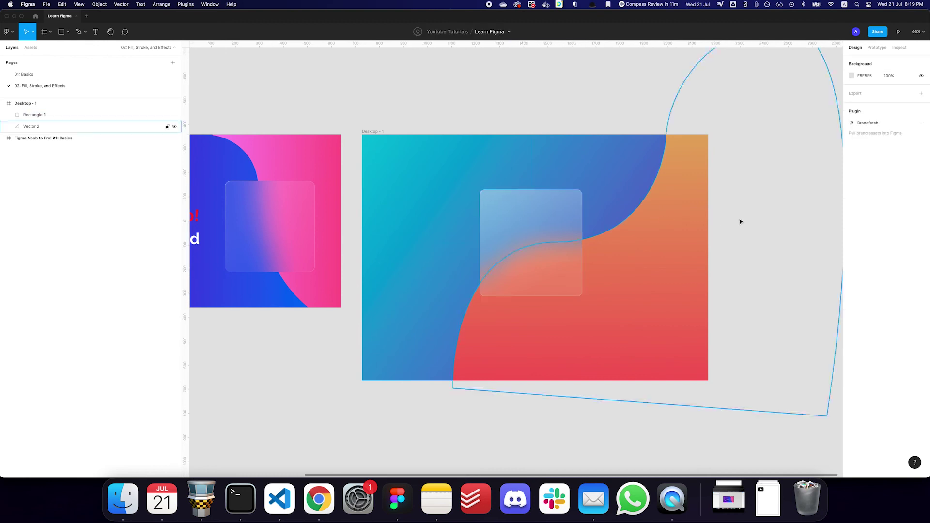
Set the original upper-left gradient stroke's opacity to 80%
click(537, 246)
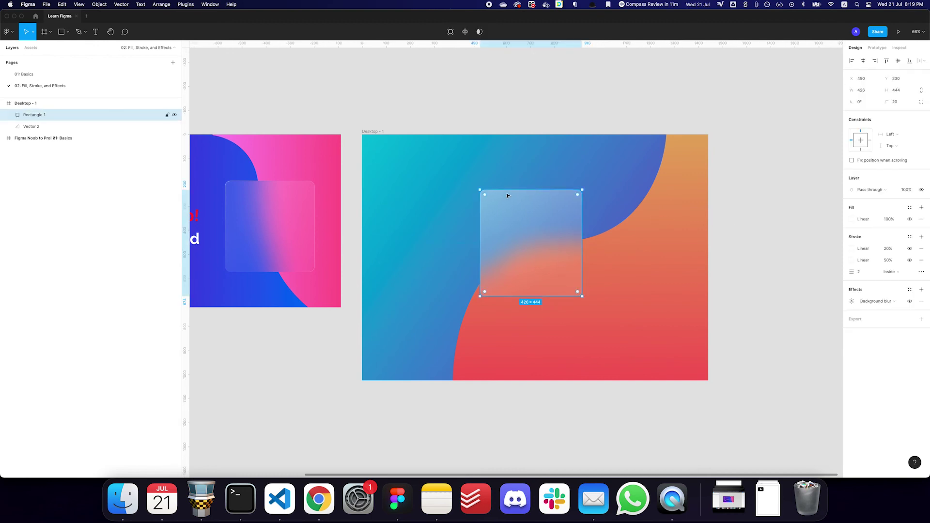
click(888, 250)
click(852, 249)
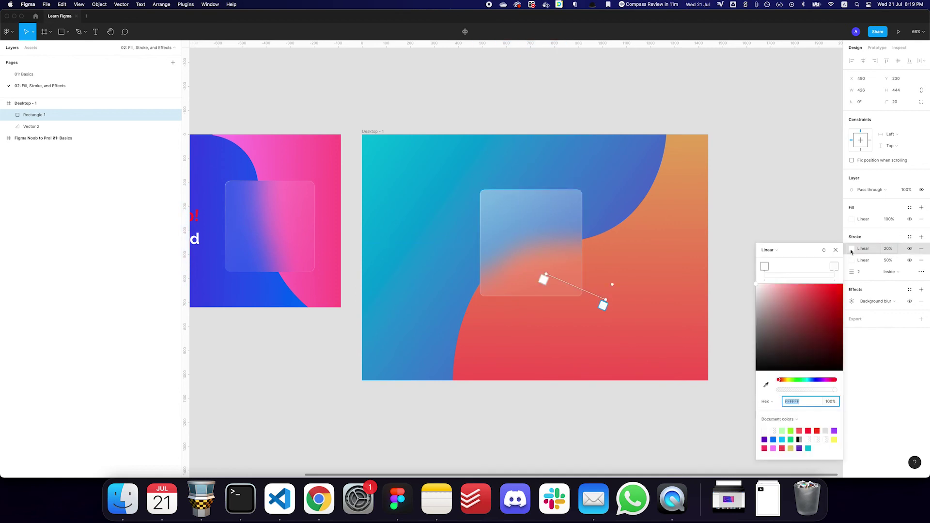
click(889, 261)
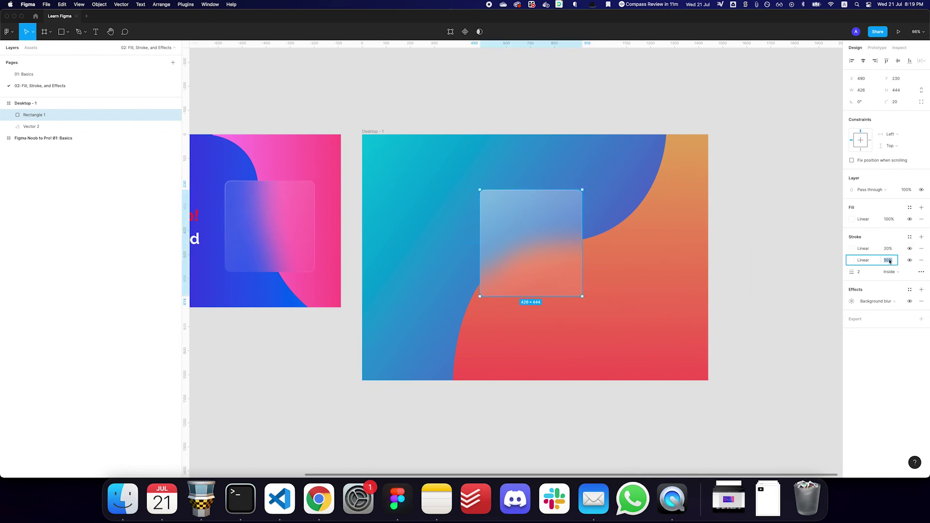
text(80)
key(Return)
Set the lower-right gradient stroke's opacity to 10% and deselect the rectangle
click(852, 260)
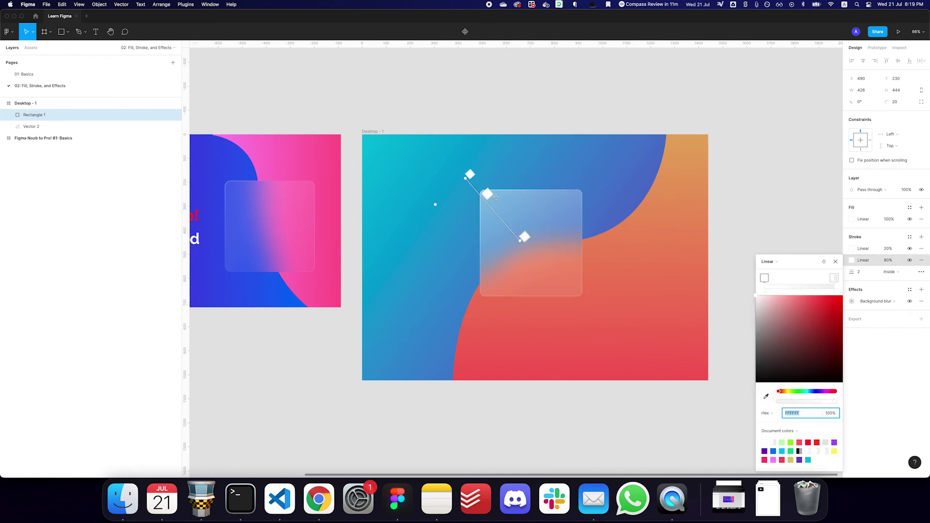
click(852, 249)
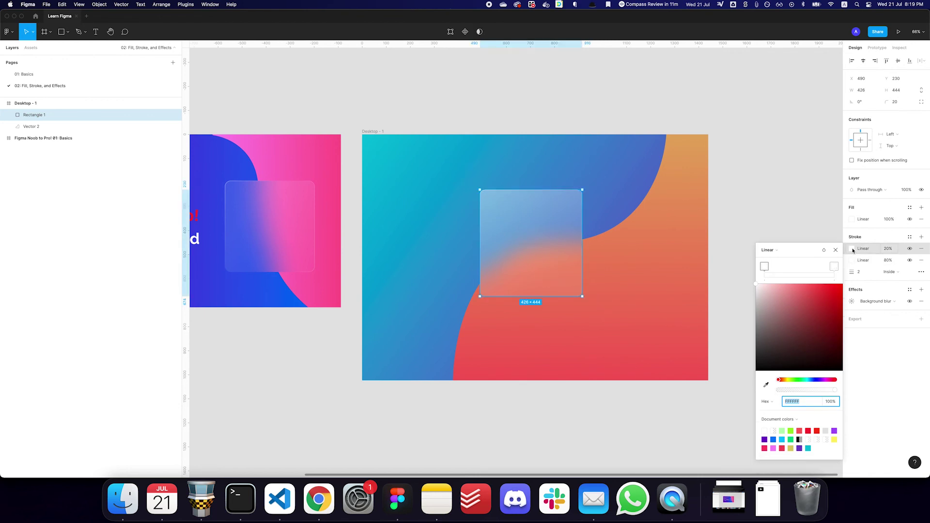
click(853, 250)
click(888, 248)
text(10)
key(Return)
click(803, 259)
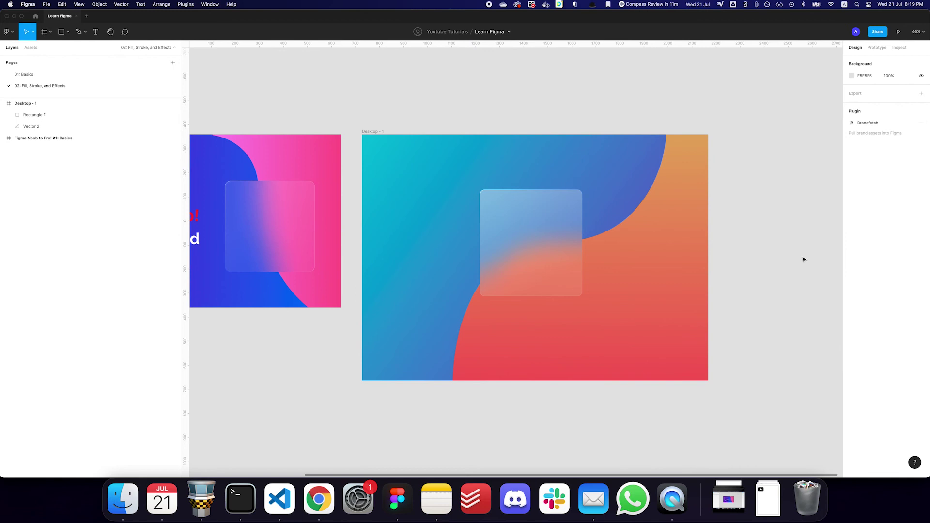
Set the glass rectangle's stroke width to 3 and deselect it
click(548, 255)
click(866, 273)
text(3)
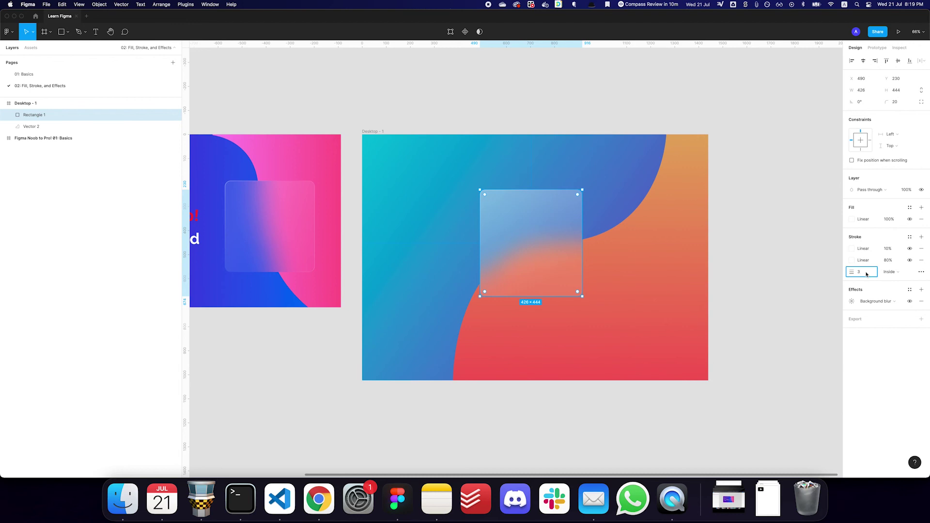
key(Return)
click(775, 258)
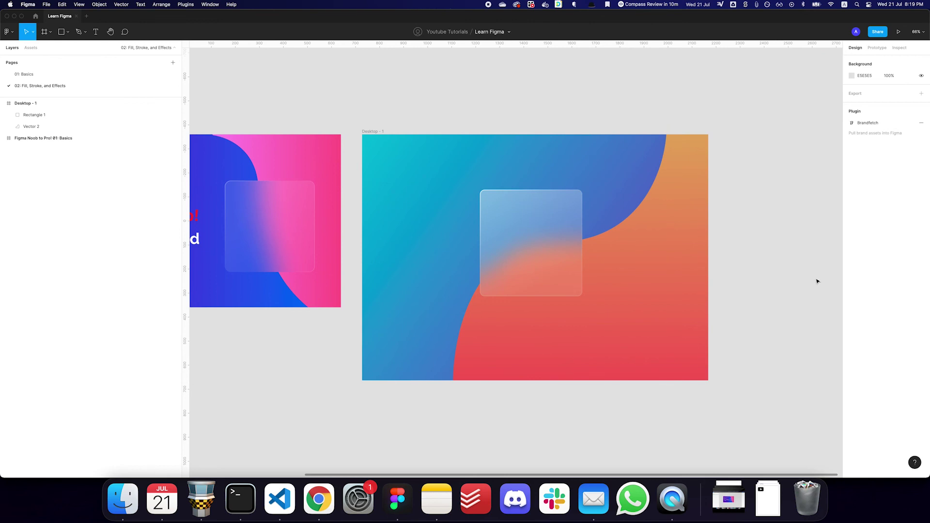
Save the glass rectangle's fill as a color style named "Card Background" and show the color styles as a list
click(548, 236)
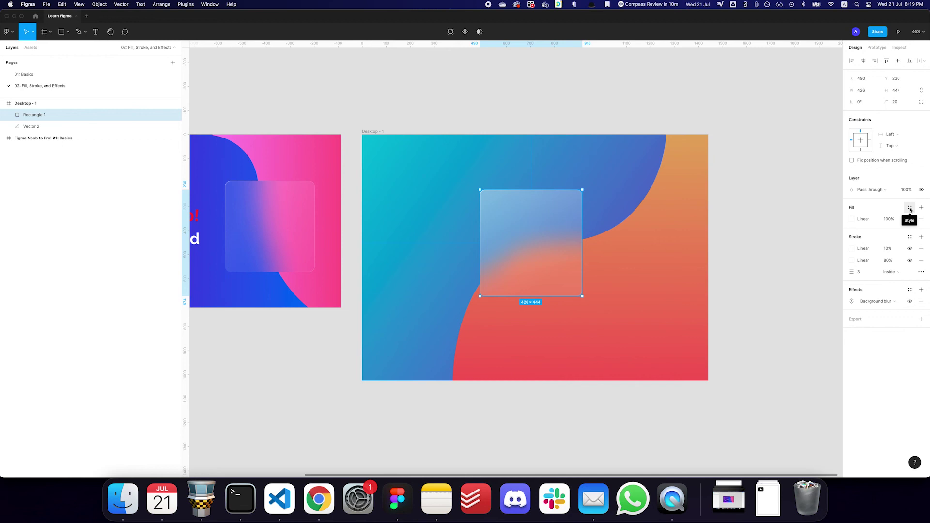
click(910, 209)
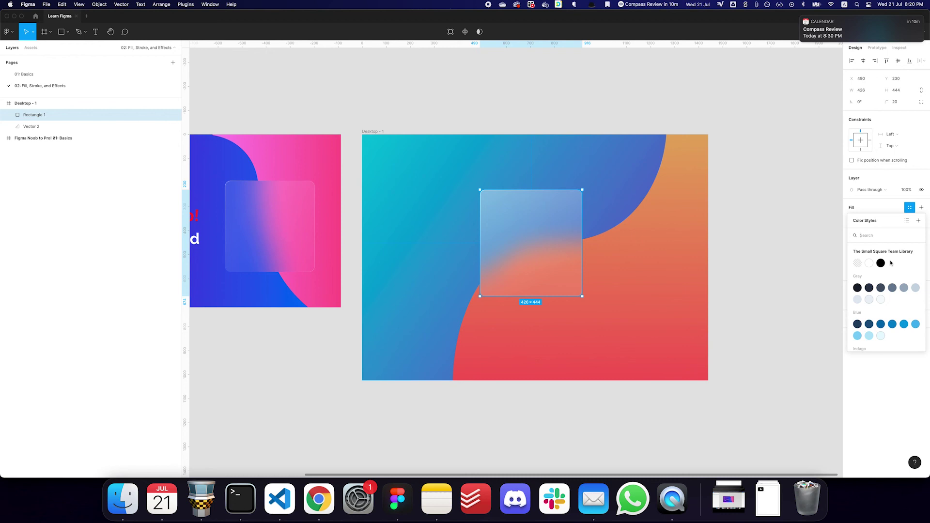
click(918, 222)
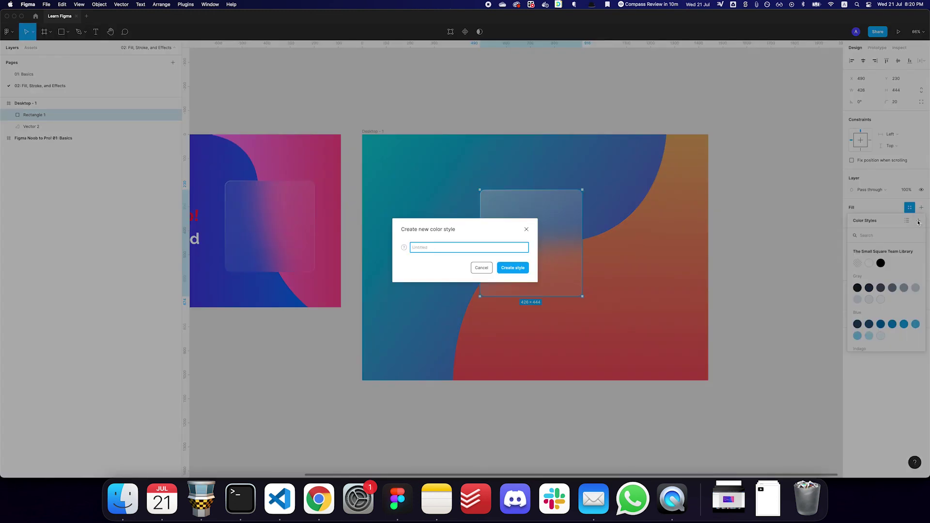
text(Card Background)
key(Return)
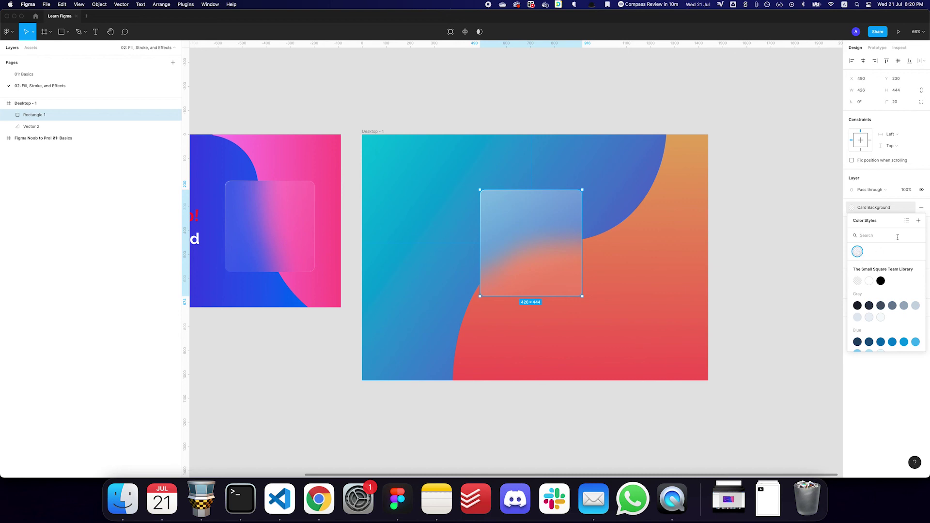
click(907, 221)
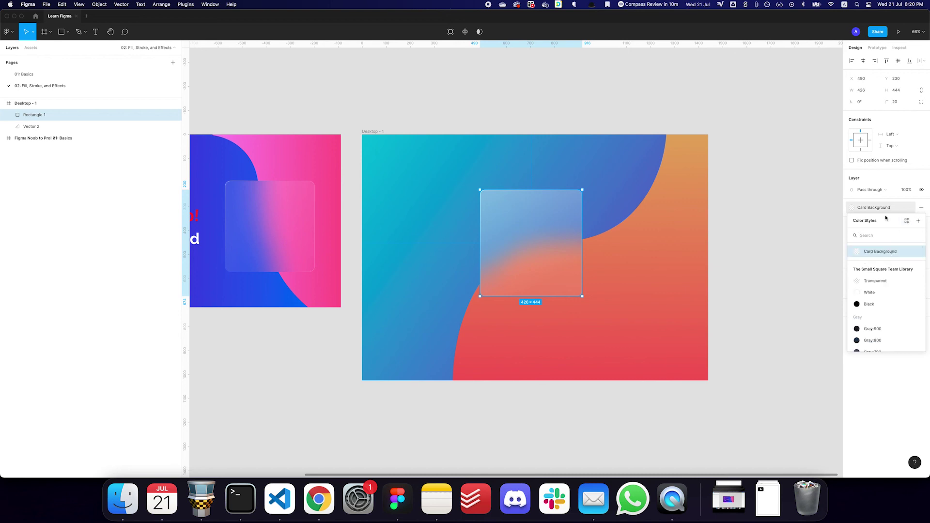
mouse_move(890, 256)
click(877, 209)
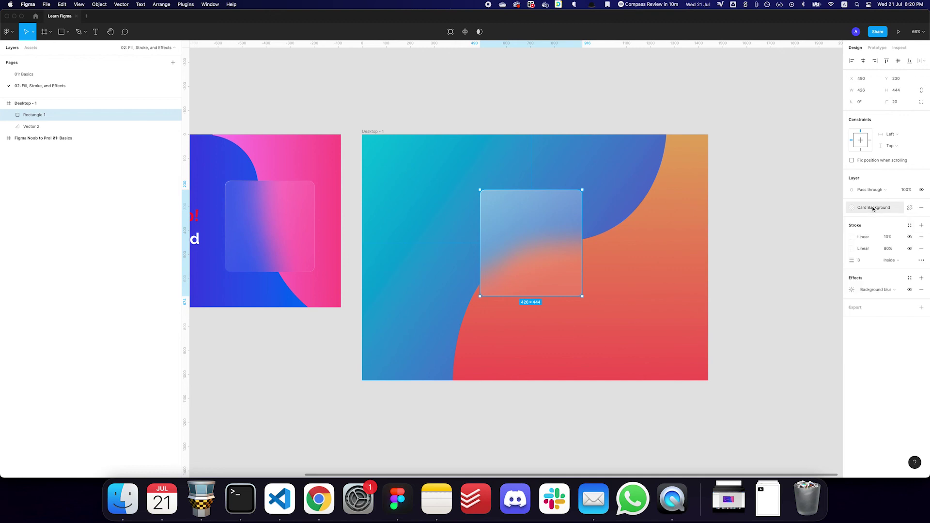
Save the glass rectangle's strokes as a color style named "Card Border" and check it in the style list
click(911, 227)
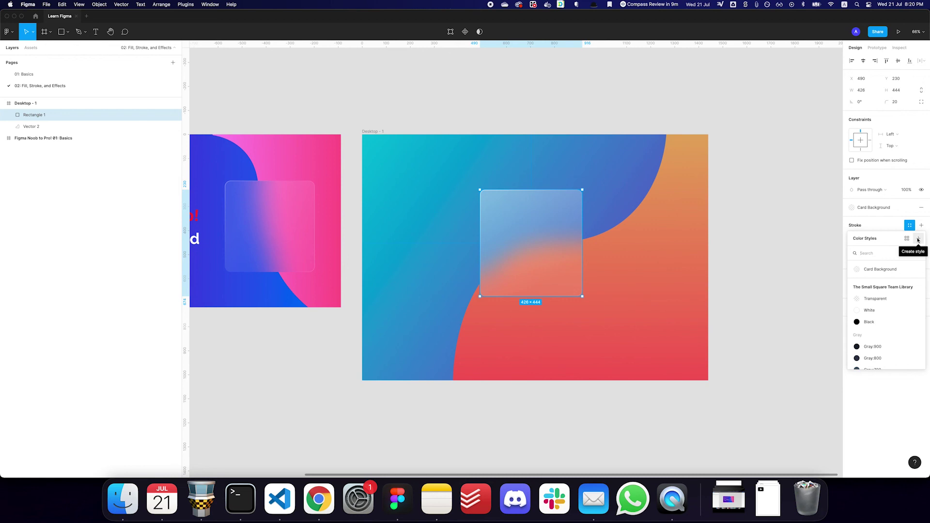
click(917, 239)
text(C)
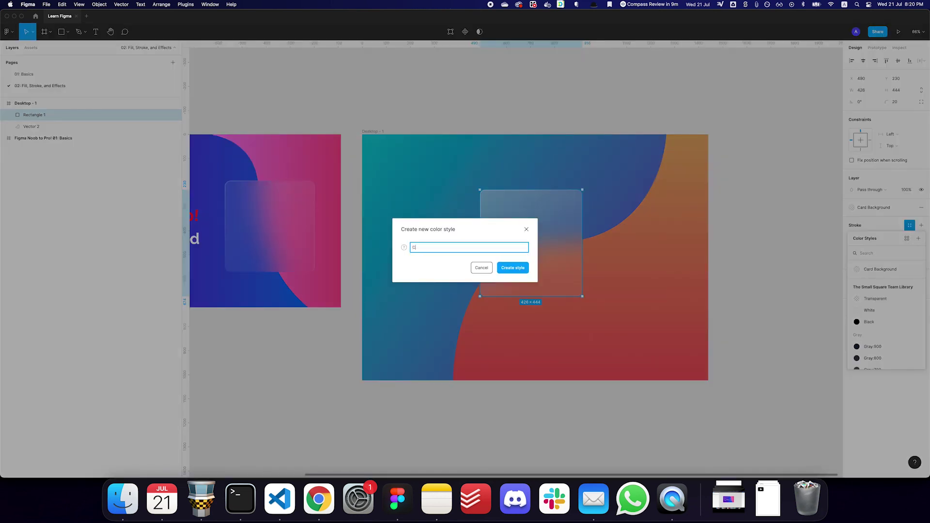
text(ard Border)
key(Return)
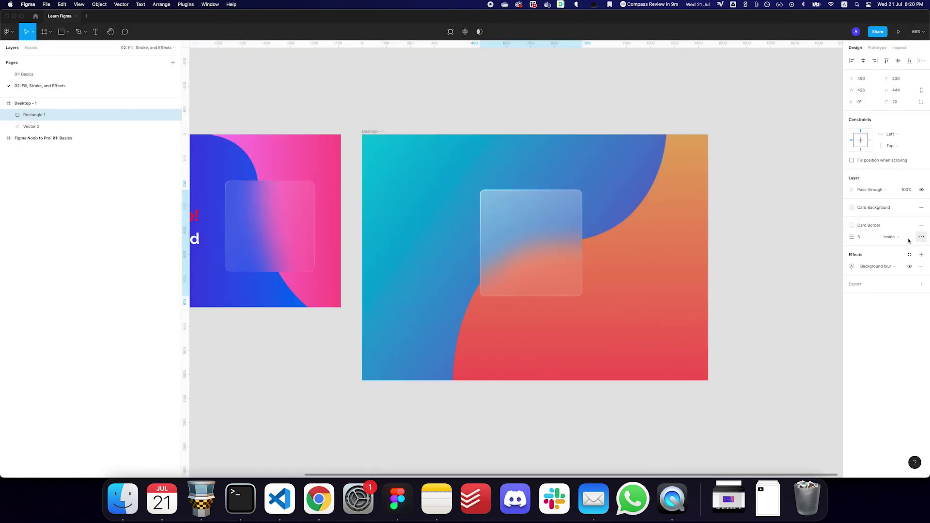
click(875, 228)
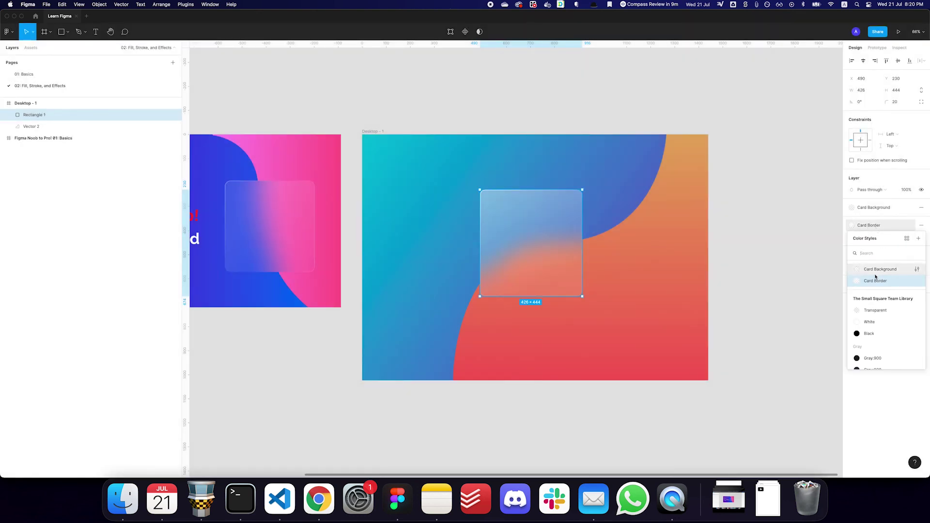
click(876, 229)
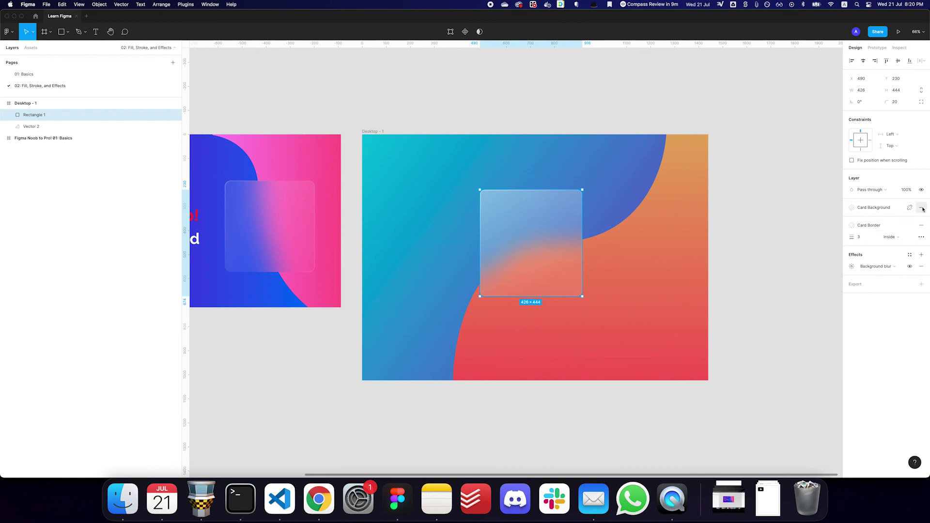
Remove the glass rectangle's fill and stroke, and reapply the Card Background style as its fill
click(922, 209)
click(922, 225)
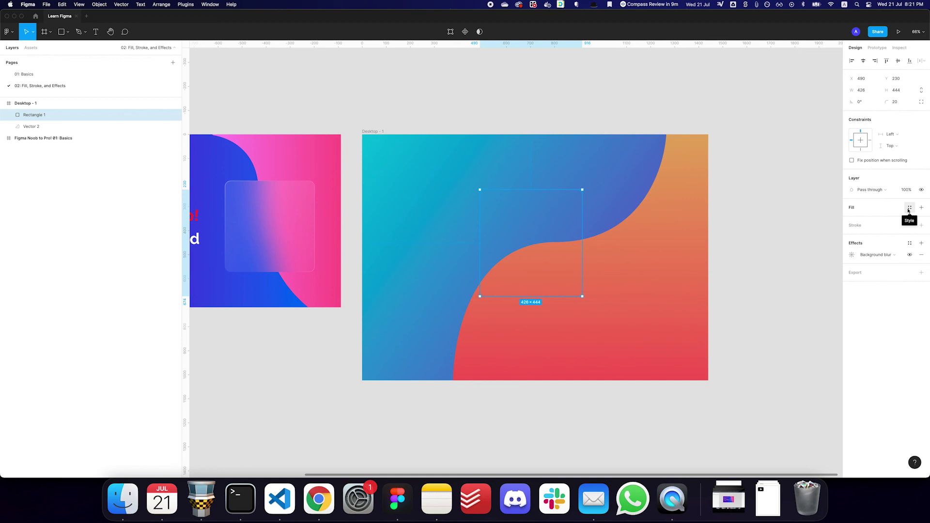
click(909, 209)
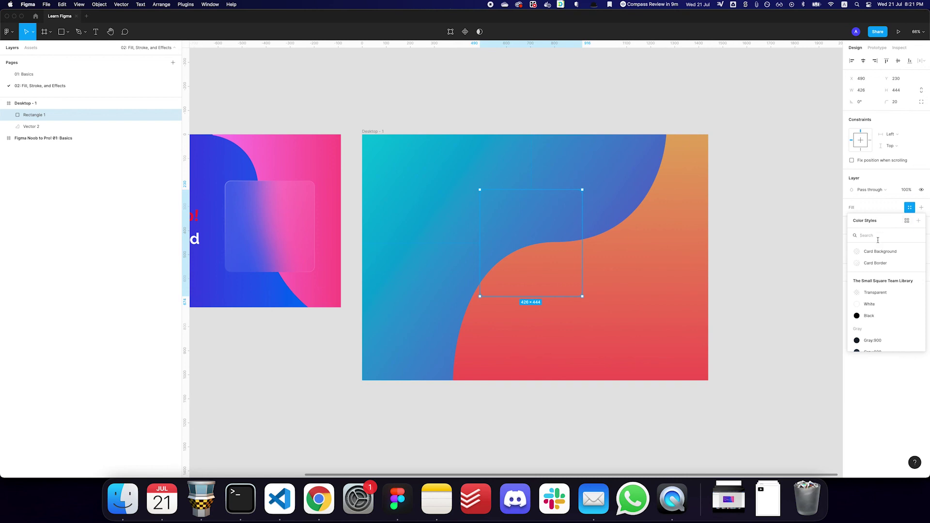
click(879, 252)
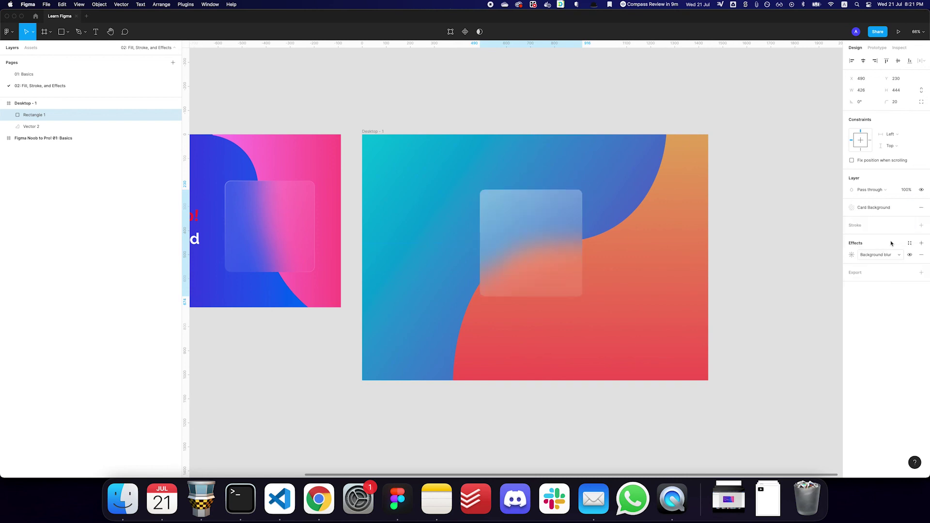
Reapply the Card Border color style as the glass rectangle's stroke and deselect it
click(909, 226)
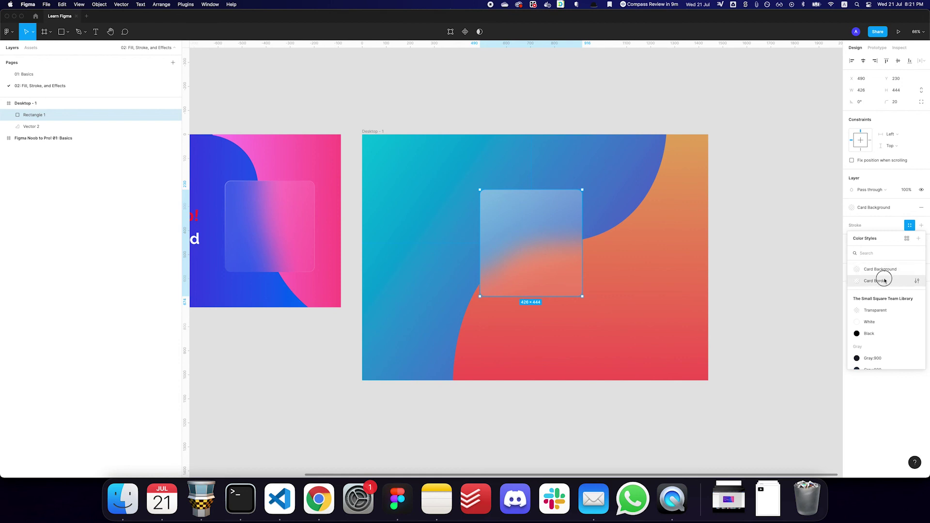
click(880, 280)
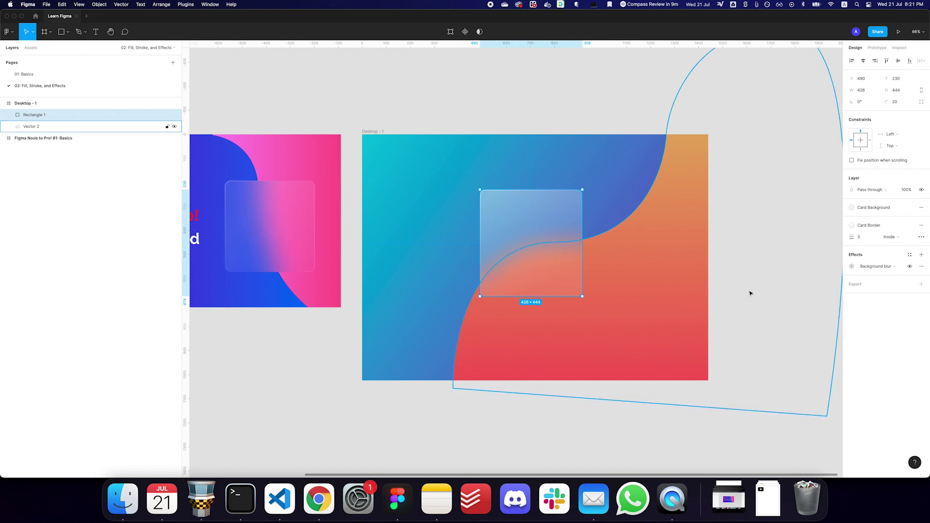
key(Escape)
Draw a rectangle about 152 × 179 near the upper-right corner of the Desktop - 1 frame and fill it with the Card Background style
key(r)
mouse_move(680, 312)
mouse_down()
mouse_move(644, 266)
mouse_move(649, 194)
mouse_up()
click(910, 208)
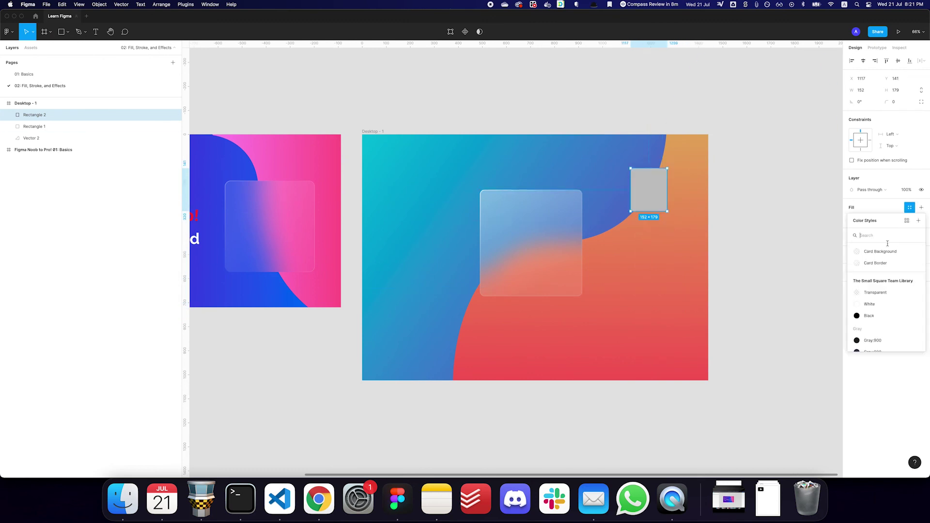
click(880, 252)
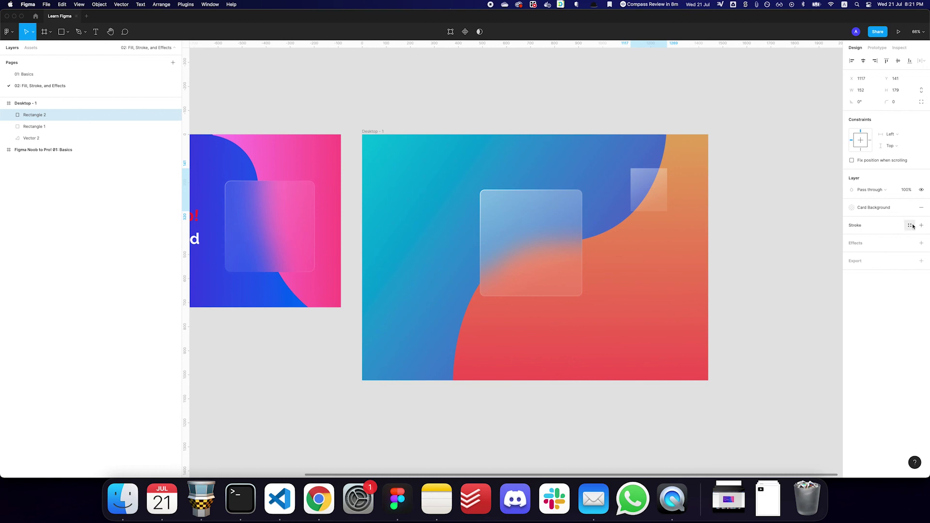
Apply the Card Border style as the small rectangle's stroke and set its corner radius to 20
click(910, 225)
click(880, 281)
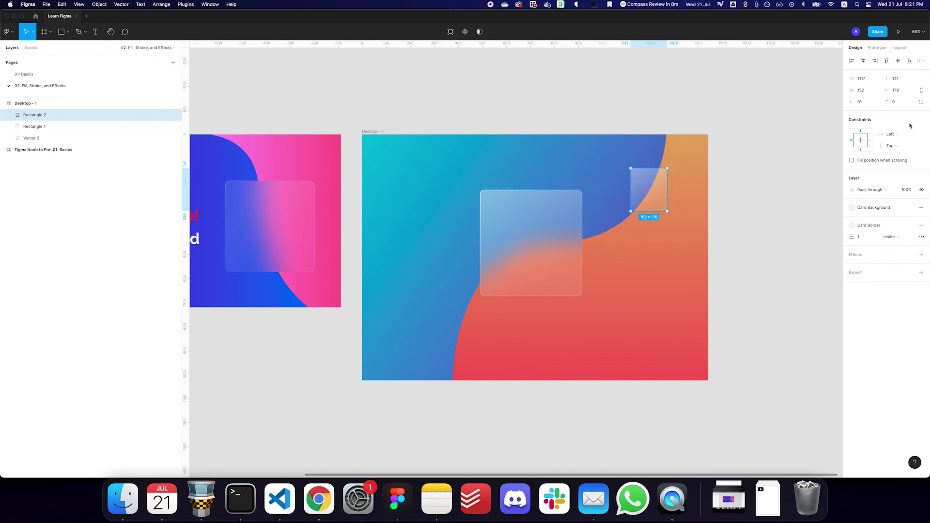
click(901, 103)
text(2)
click(760, 139)
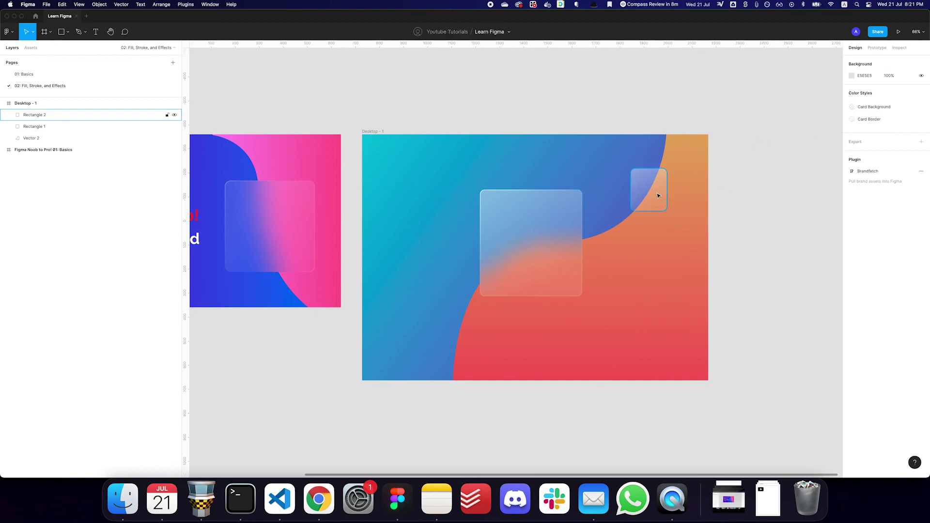
Copy the background blur effect from the large glass rectangle onto the small rectangle
click(658, 195)
click(559, 257)
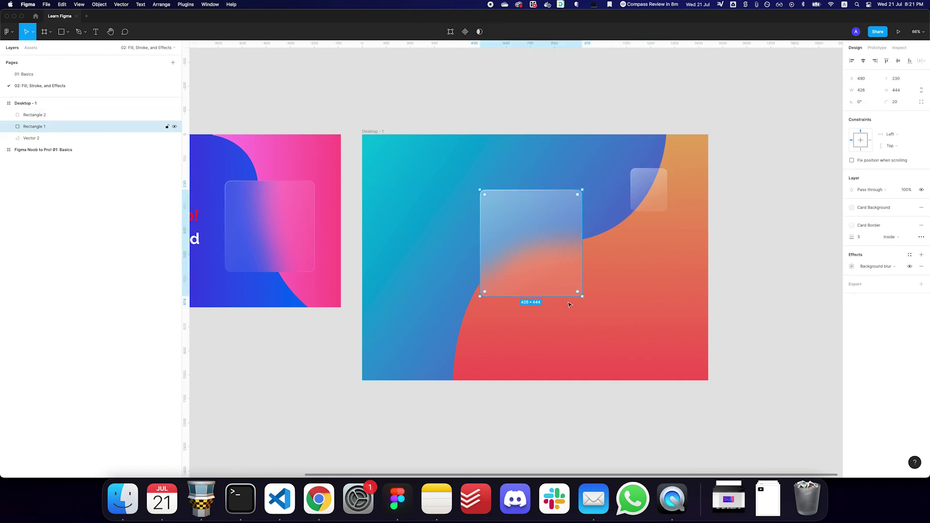
click(847, 268)
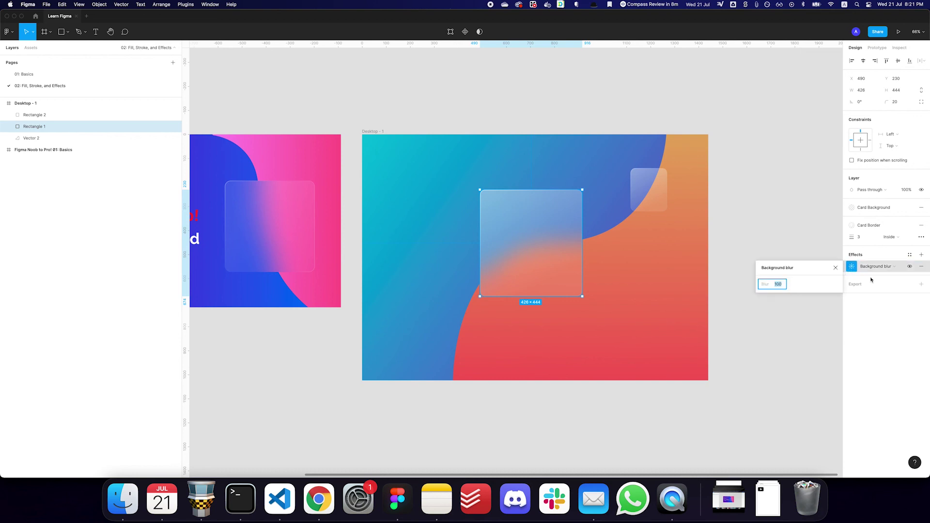
click(849, 267)
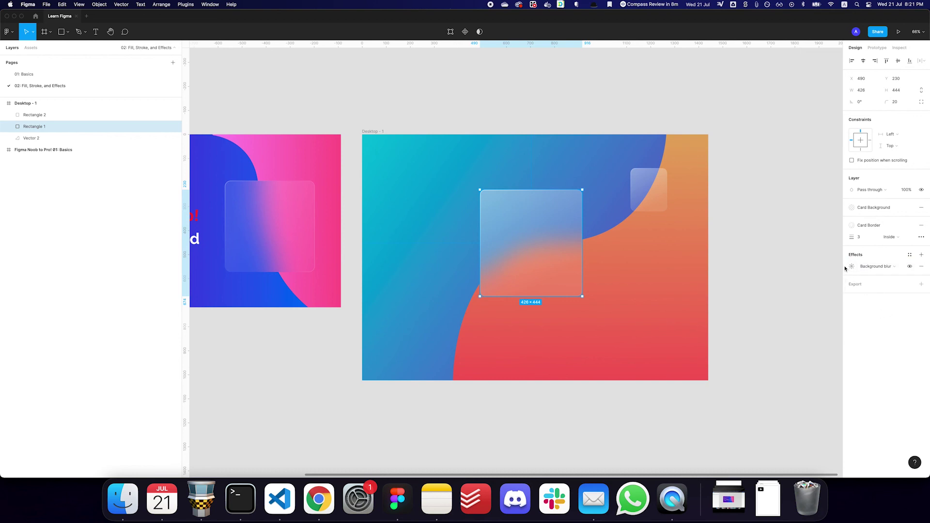
click(845, 268)
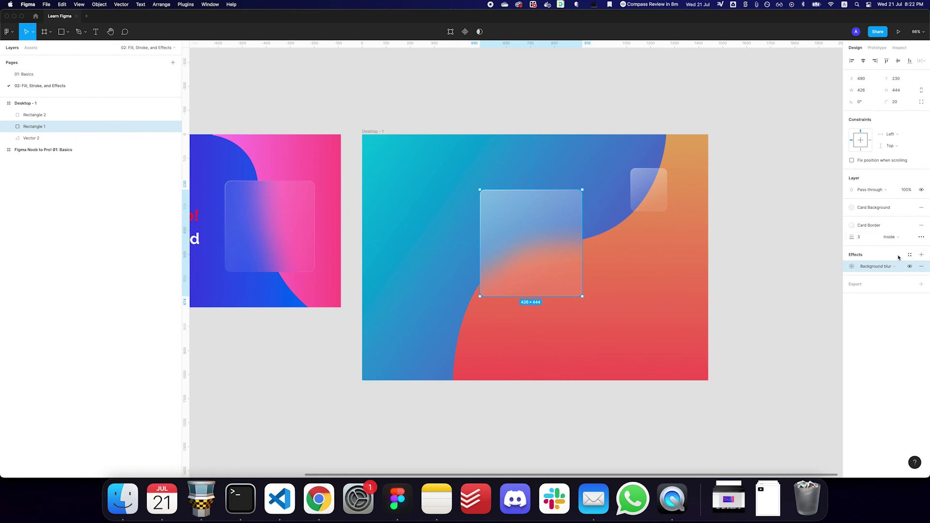
click(650, 185)
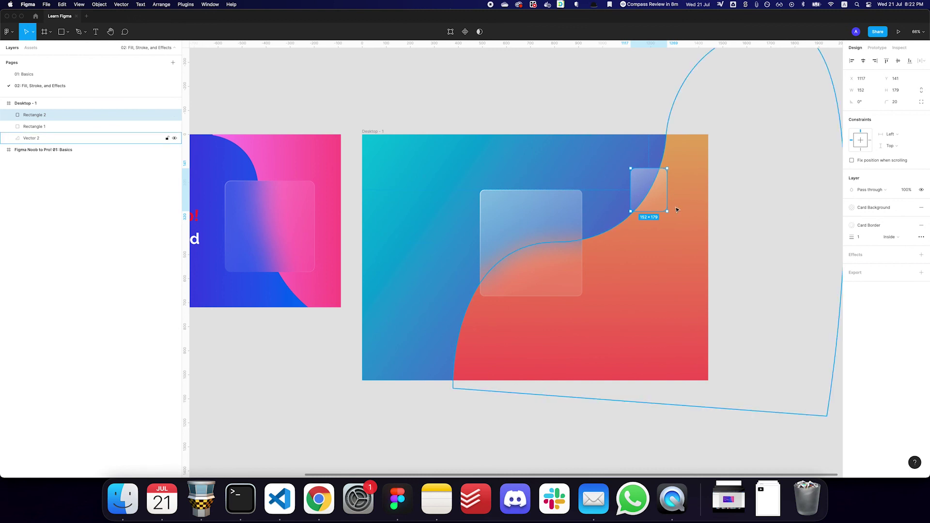
key(super+alt+v)
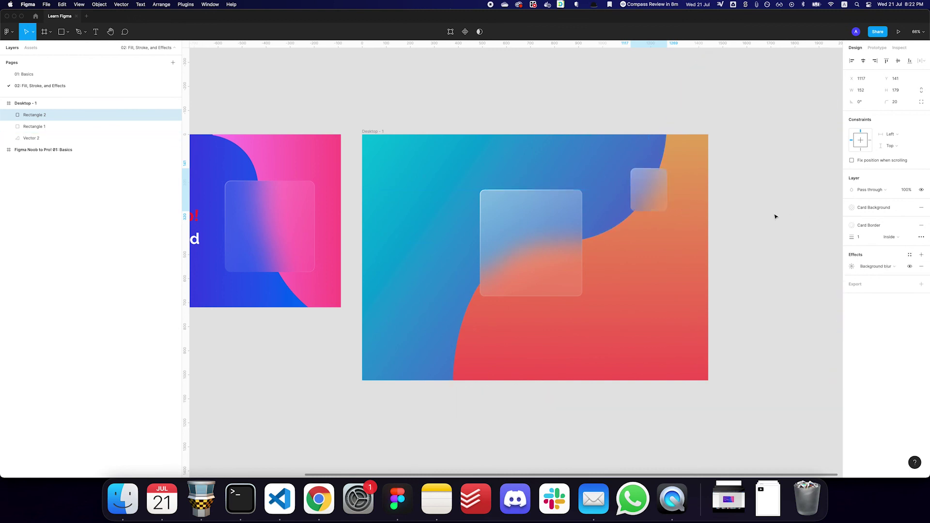